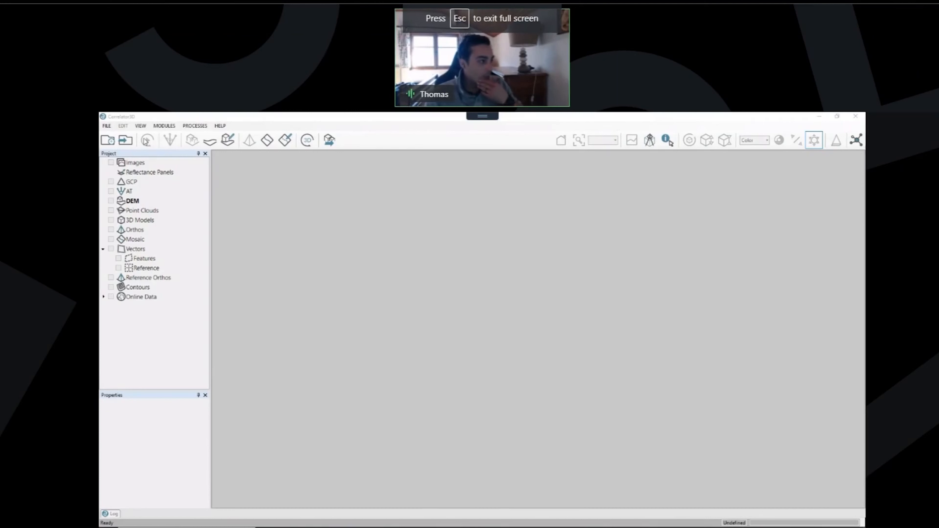
# Open the general settings and move the dialog clear for viewing.
pyautogui.click(109, 127)
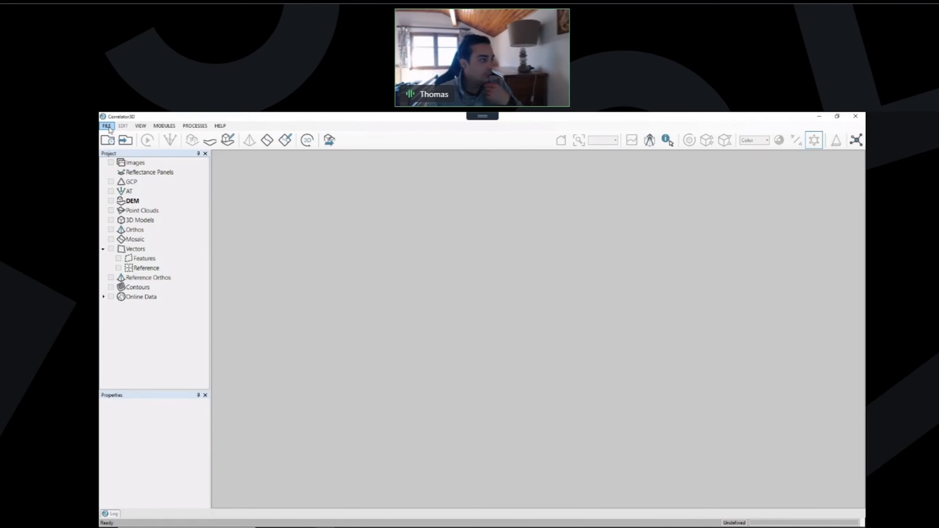
pyautogui.click(108, 126)
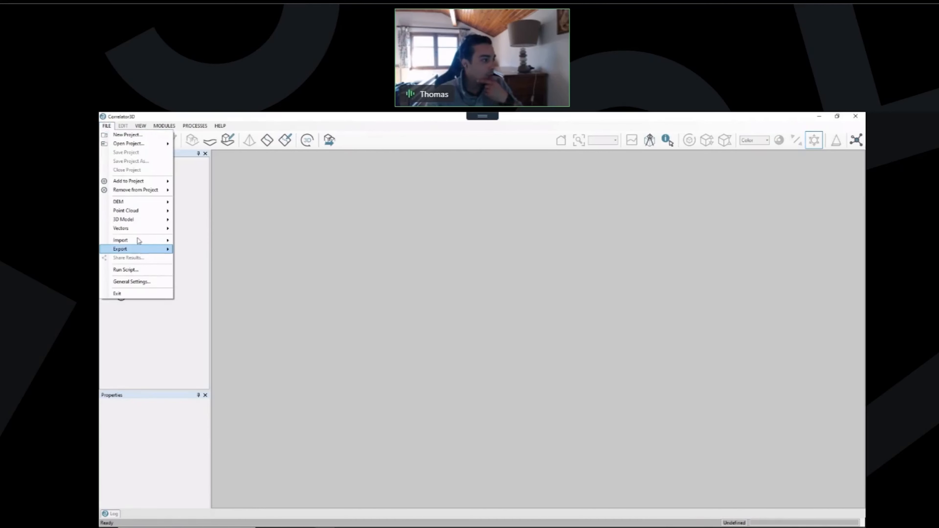
pyautogui.click(142, 283)
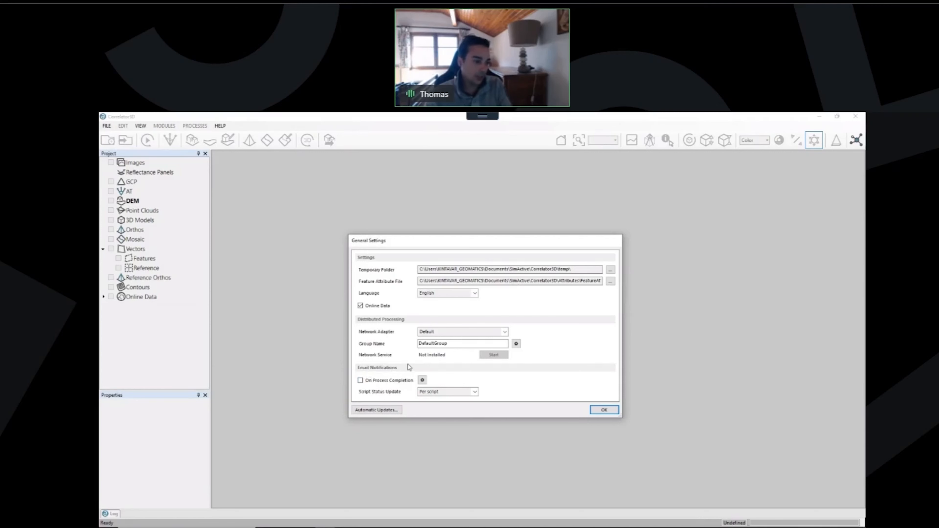
pyautogui.moveTo(492, 235); pyautogui.dragTo(562, 187)
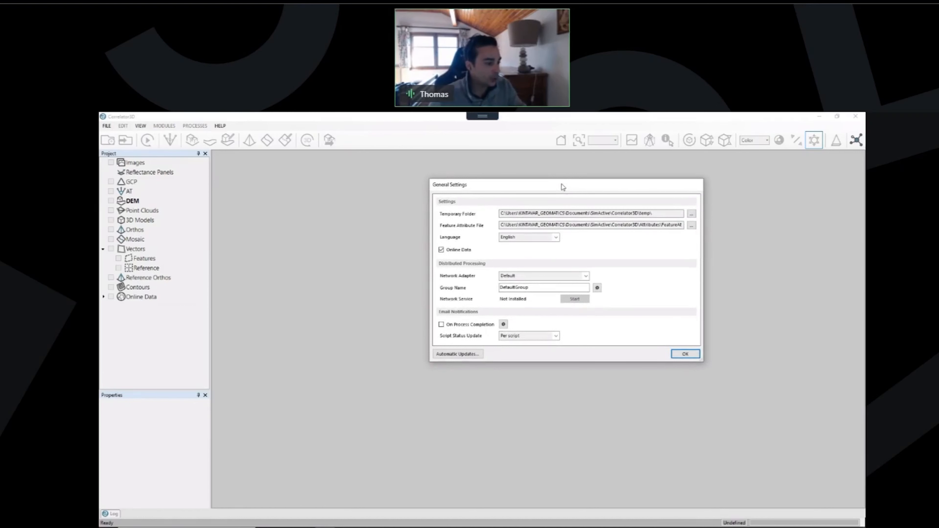
# Review the email configuration for process-completion notifications, including the server address field and encryption options, and cancel it.
pyautogui.click(441, 325)
pyautogui.moveTo(446, 227); pyautogui.dragTo(556, 227)
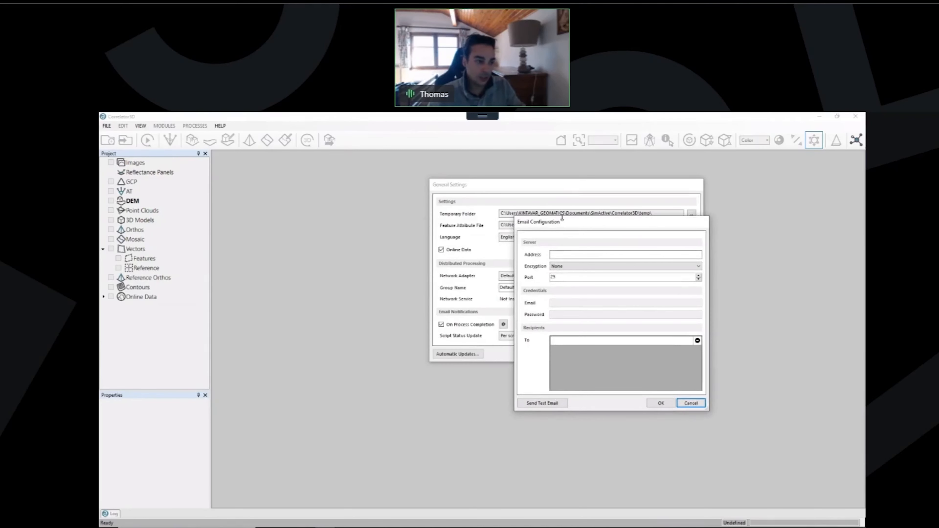
pyautogui.click(557, 254)
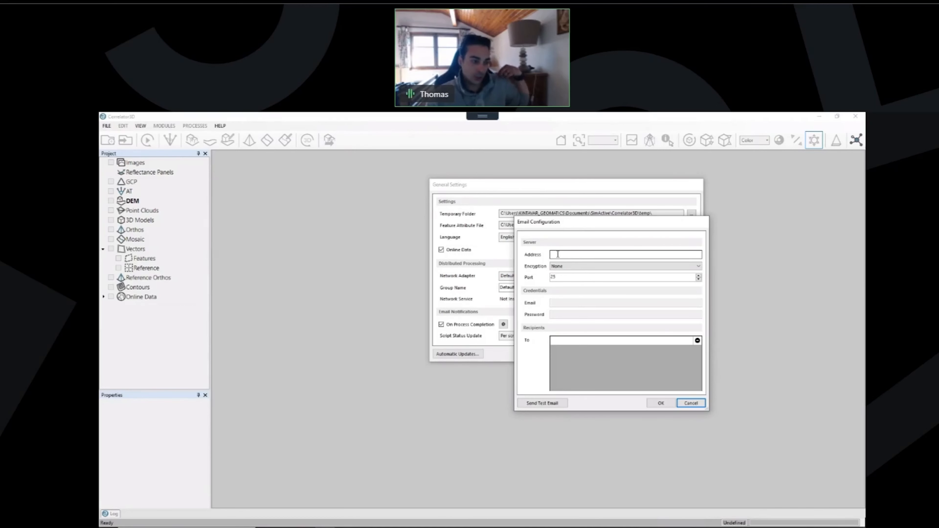
pyautogui.click(553, 254)
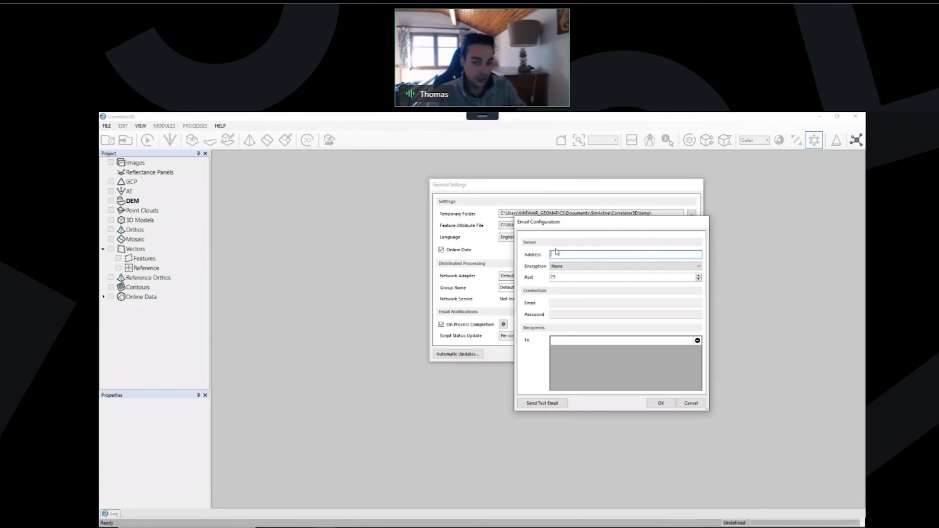
pyautogui.click(564, 267)
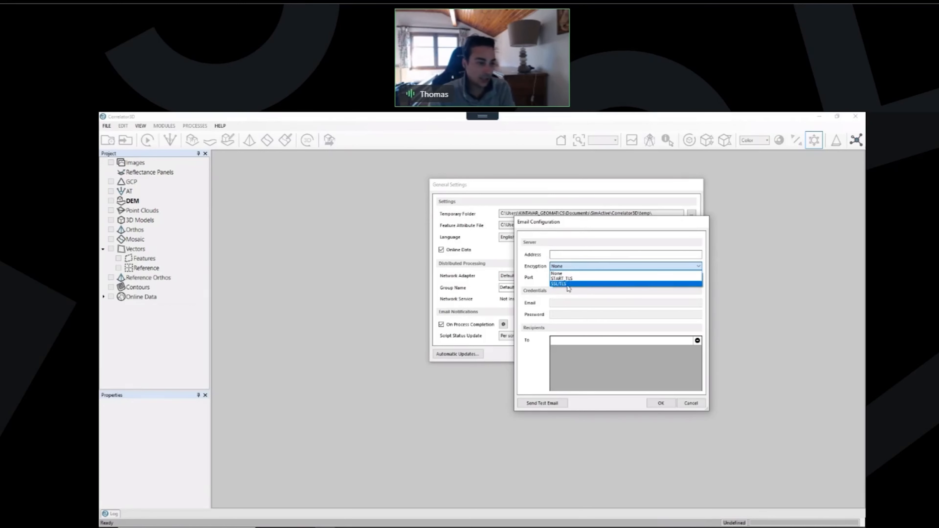
pyautogui.click(539, 272)
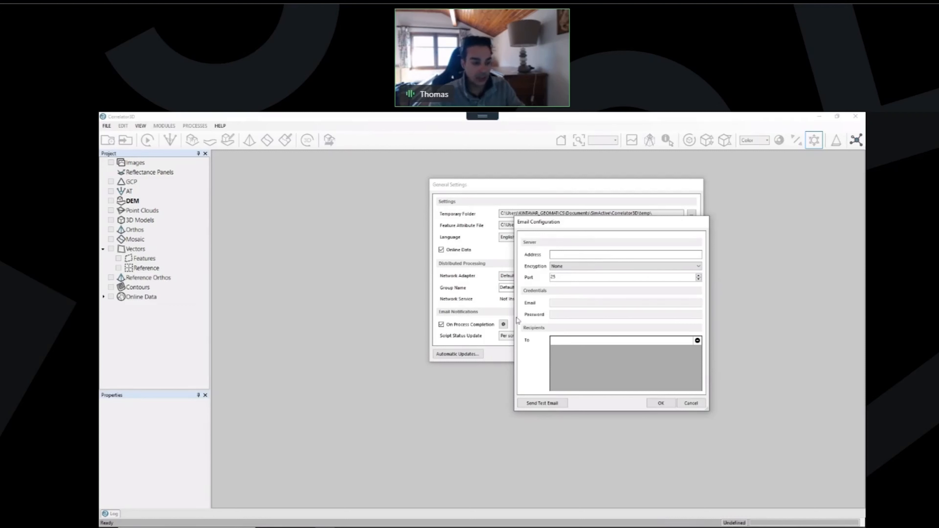
pyautogui.click(691, 403)
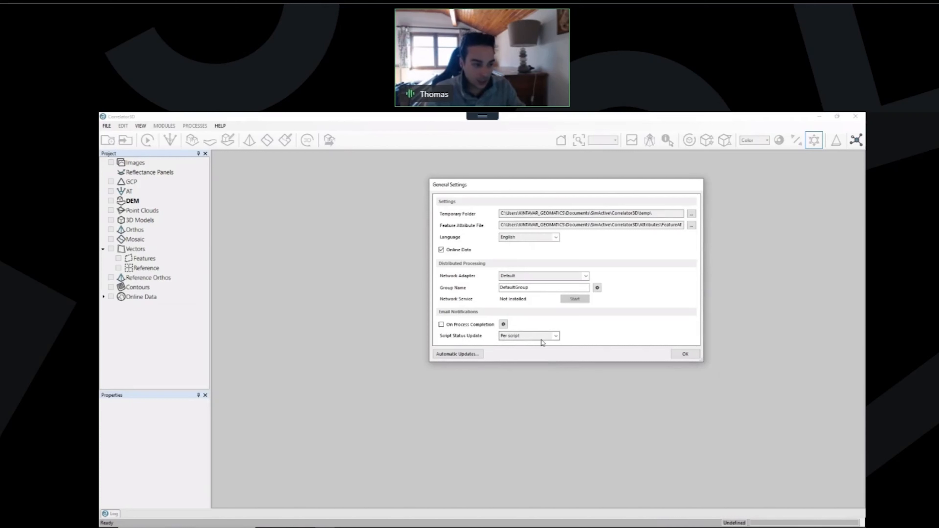
# Set the script status update for email notifications to Per process.
pyautogui.click(533, 341)
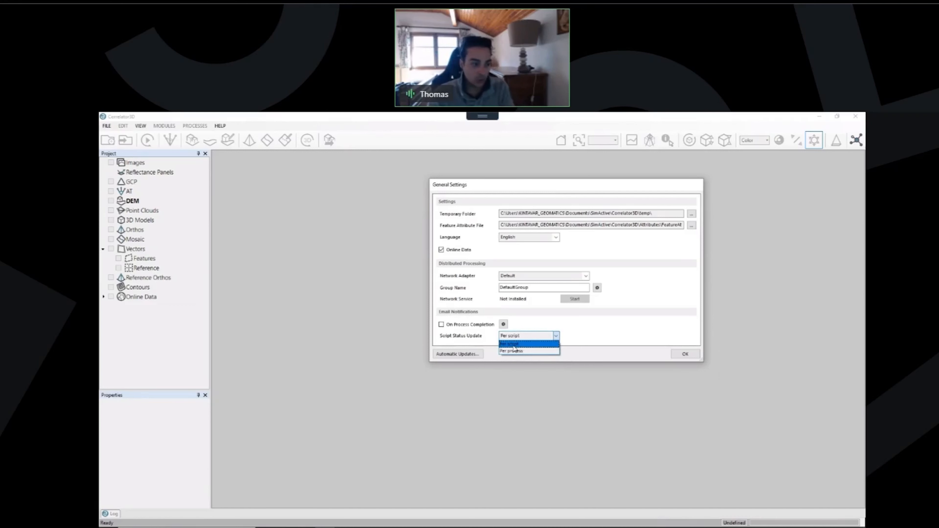
pyautogui.click(514, 345)
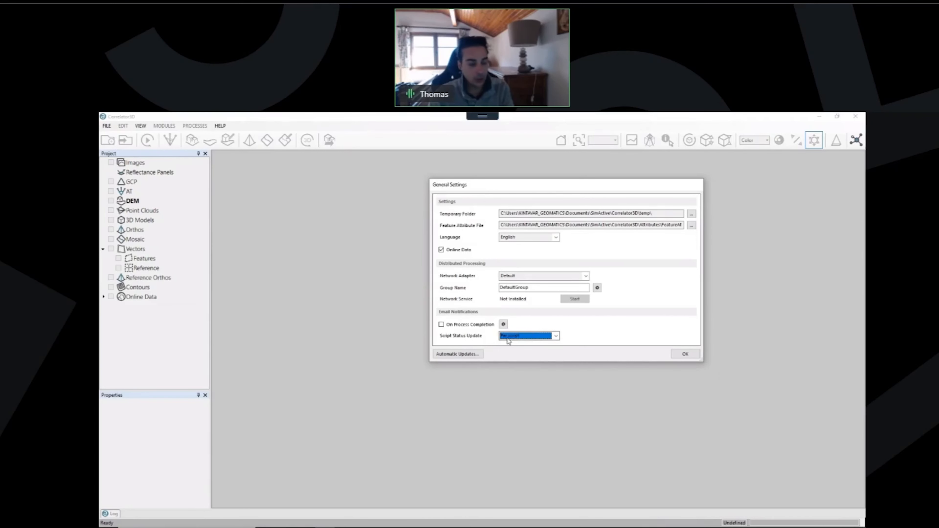
pyautogui.click(517, 337)
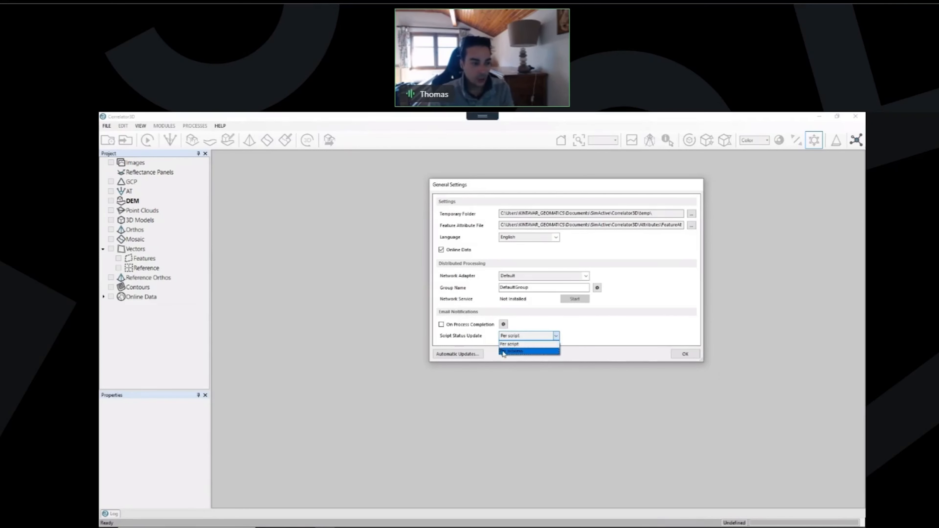
pyautogui.click(512, 352)
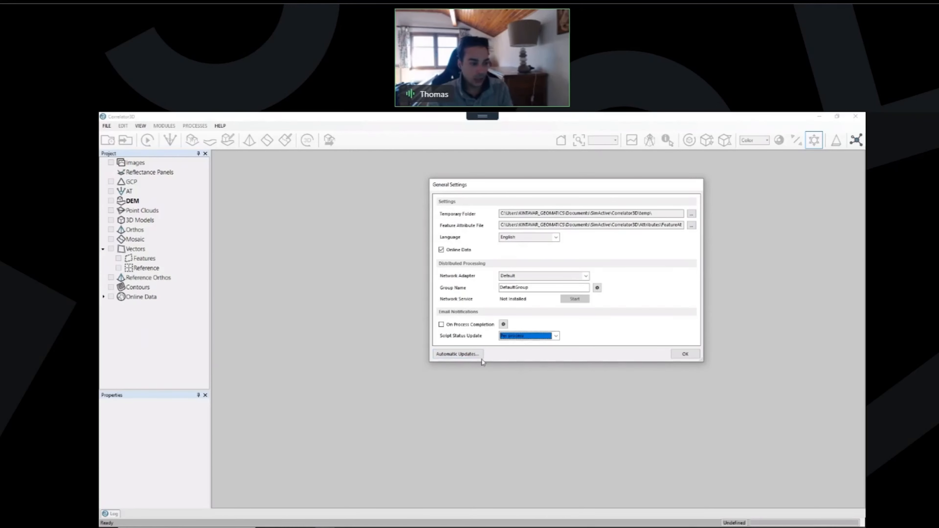
# Try the automatic update modes, check frequency and update type options, and close the update options without saving.
pyautogui.click(462, 354)
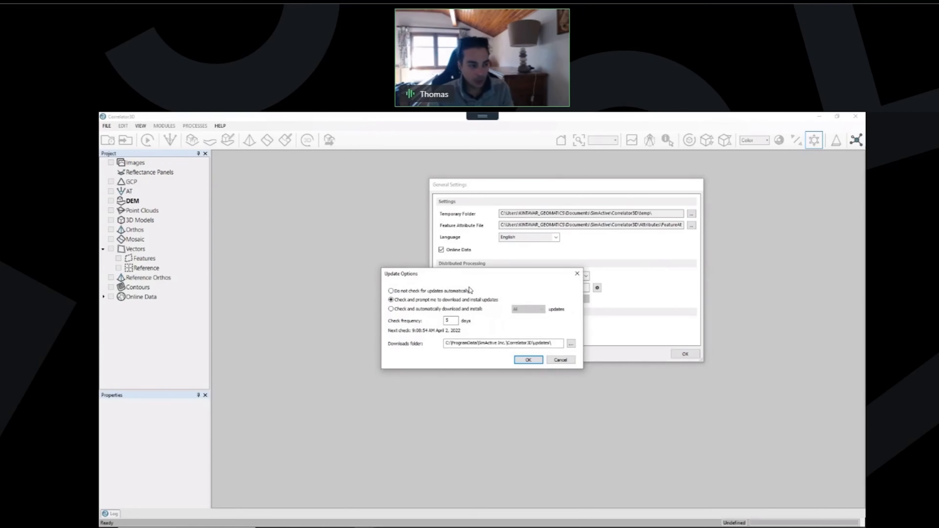
pyautogui.moveTo(465, 277); pyautogui.dragTo(553, 256)
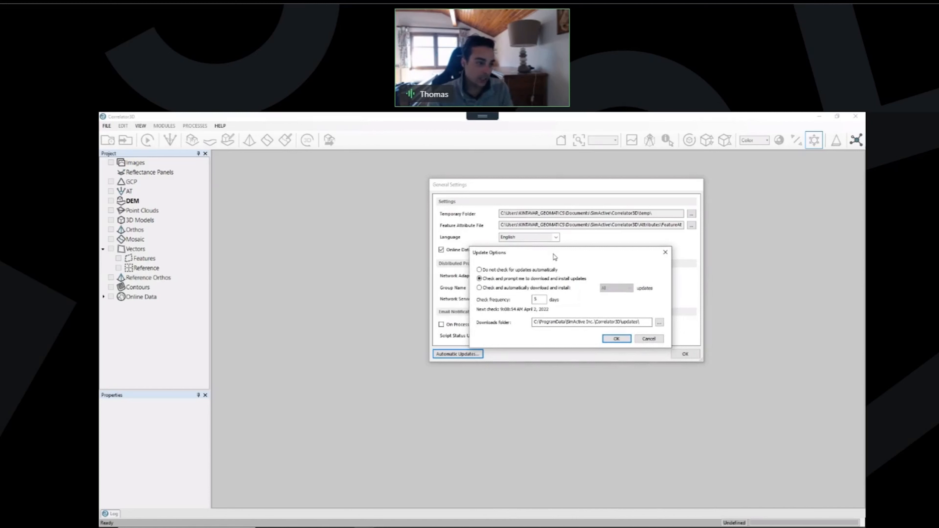
pyautogui.doubleClick(536, 299)
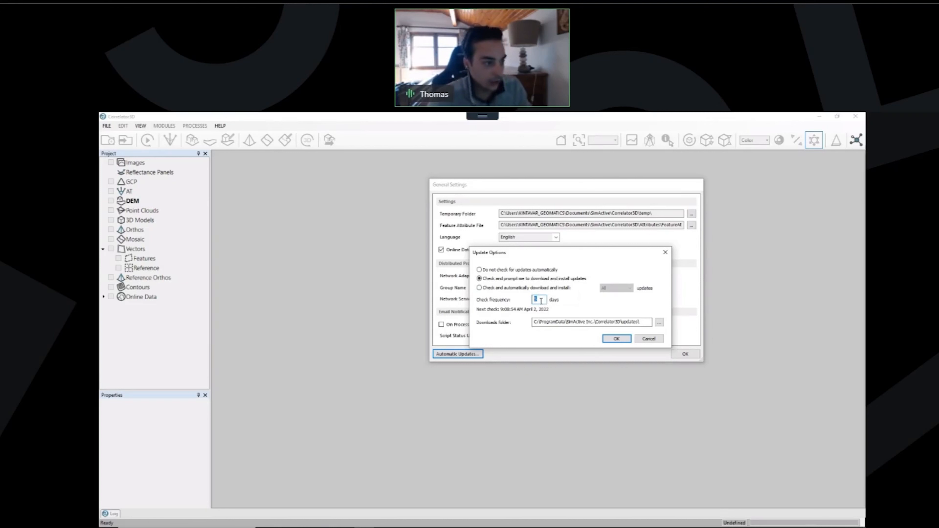
pyautogui.click(489, 271)
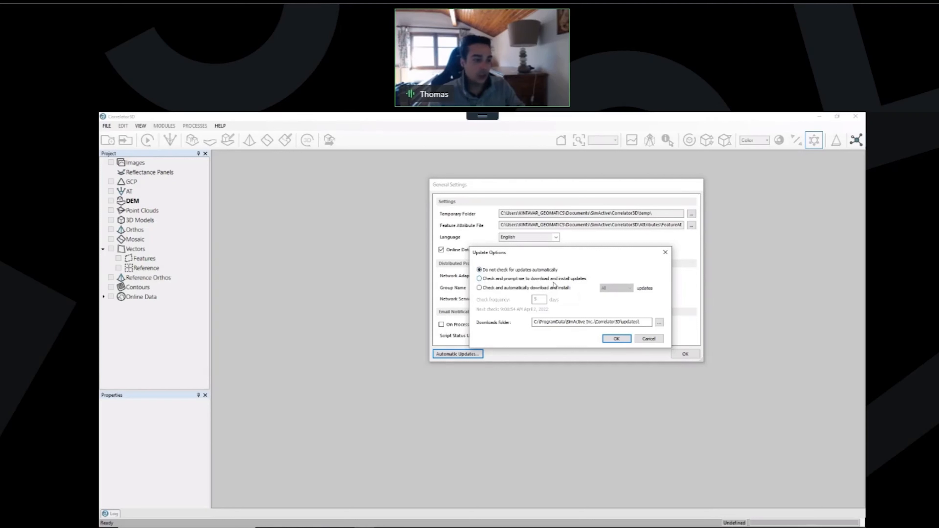
pyautogui.click(563, 280)
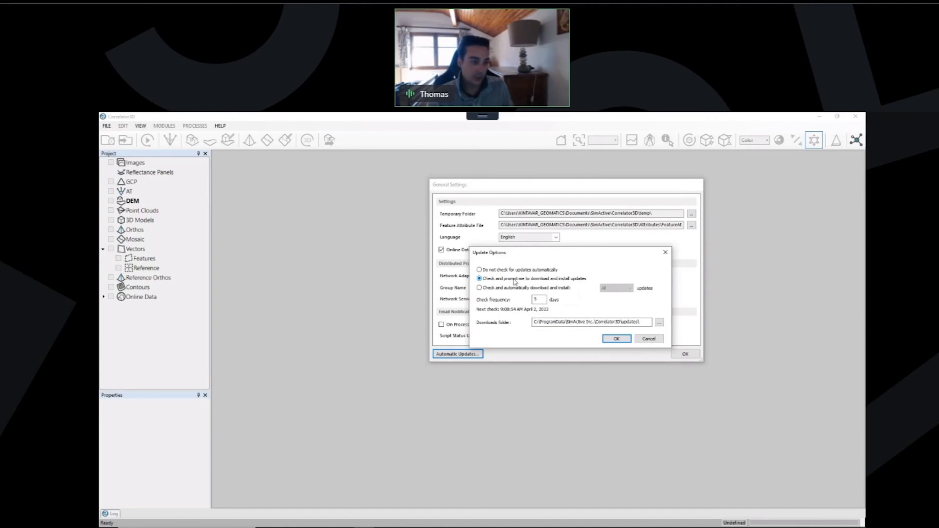
pyautogui.click(479, 288)
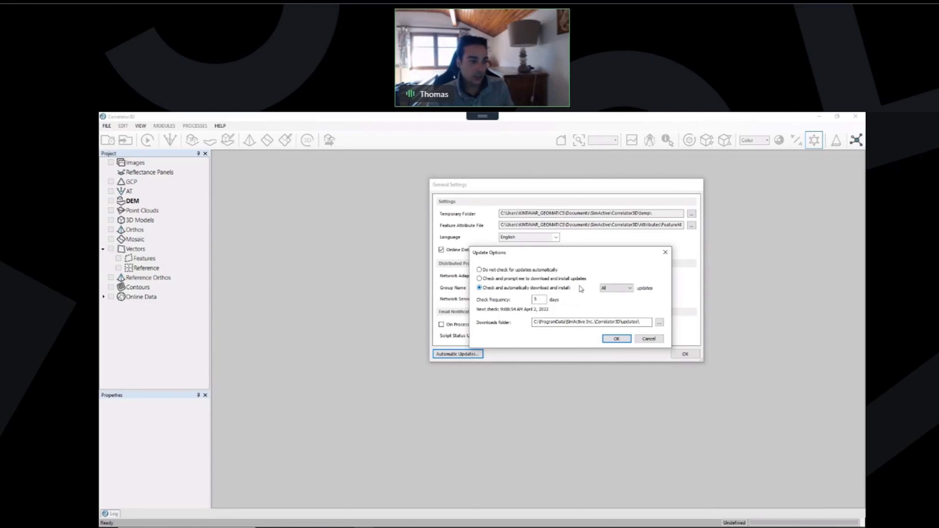
pyautogui.click(616, 288)
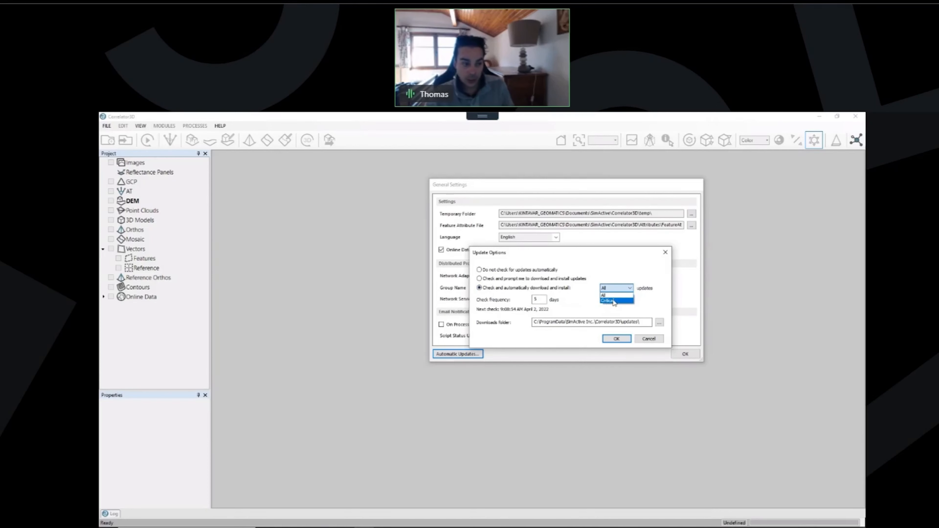
pyautogui.click(654, 300)
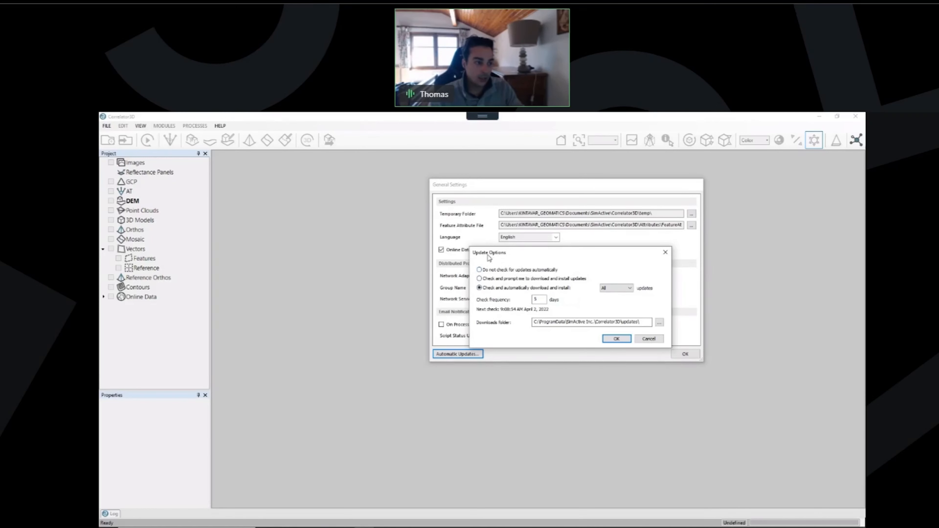
pyautogui.click(665, 253)
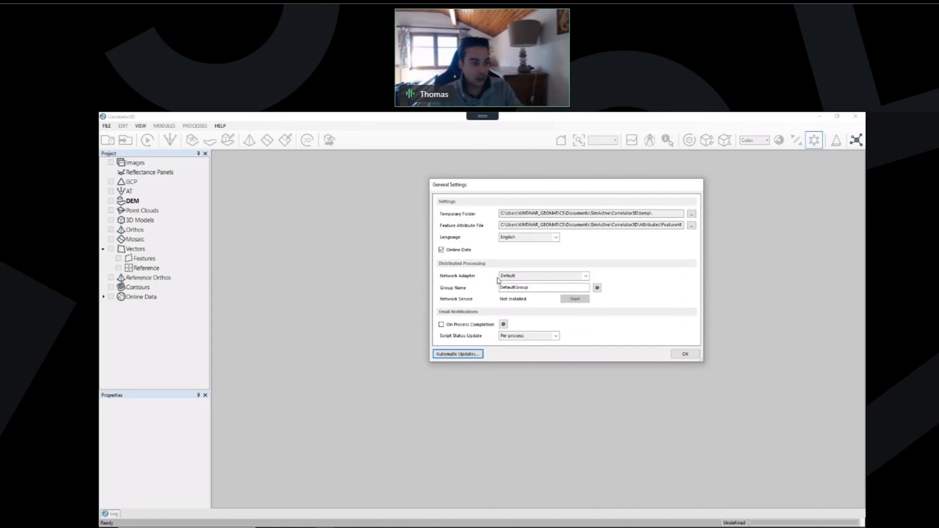
# Confirm the general settings.
pyautogui.click(685, 355)
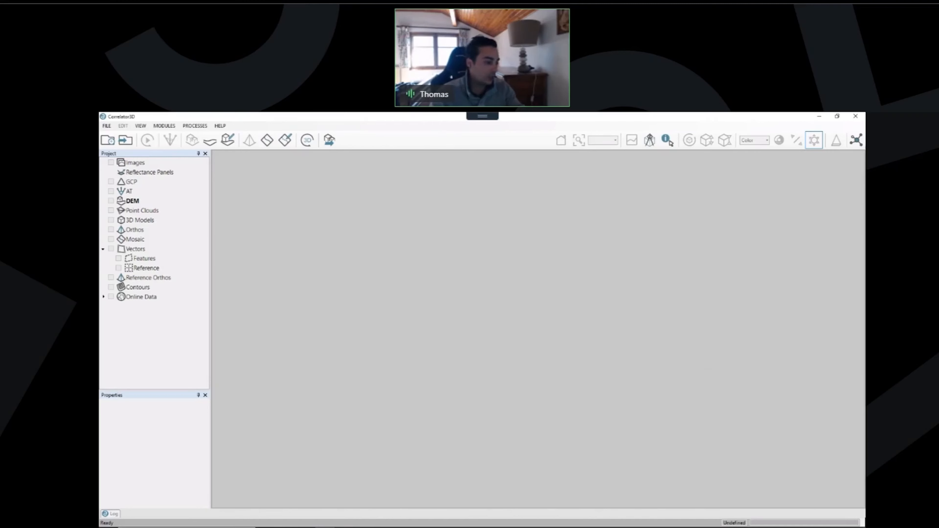
# Connect to the remote computer kronenbourg through Remote Desktop Connection, accepting its unverified certificate.
pyautogui.click(222, 527)
pyautogui.write('remo')
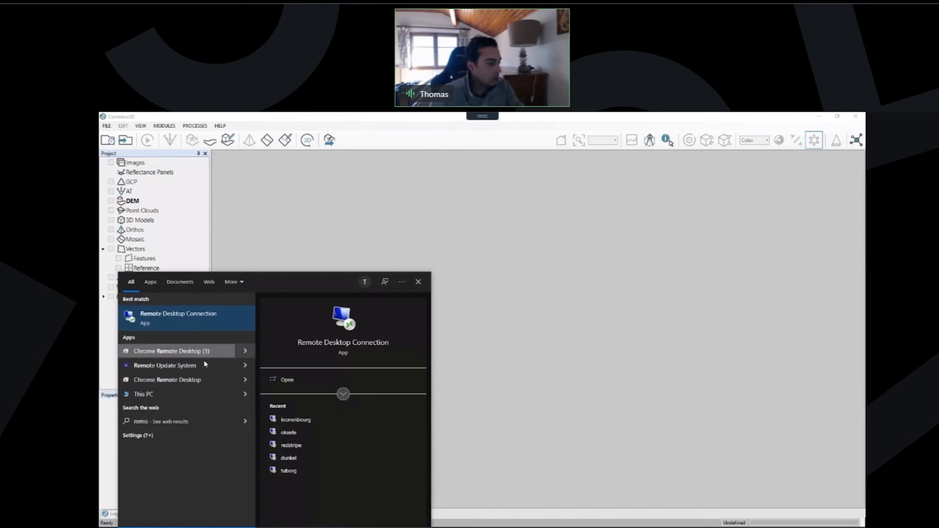
pyautogui.click(292, 419)
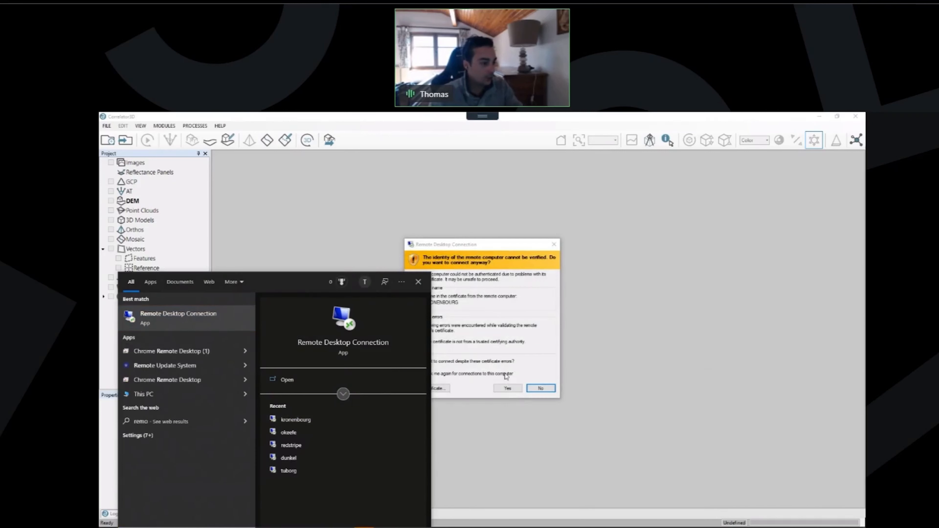
pyautogui.click(504, 389)
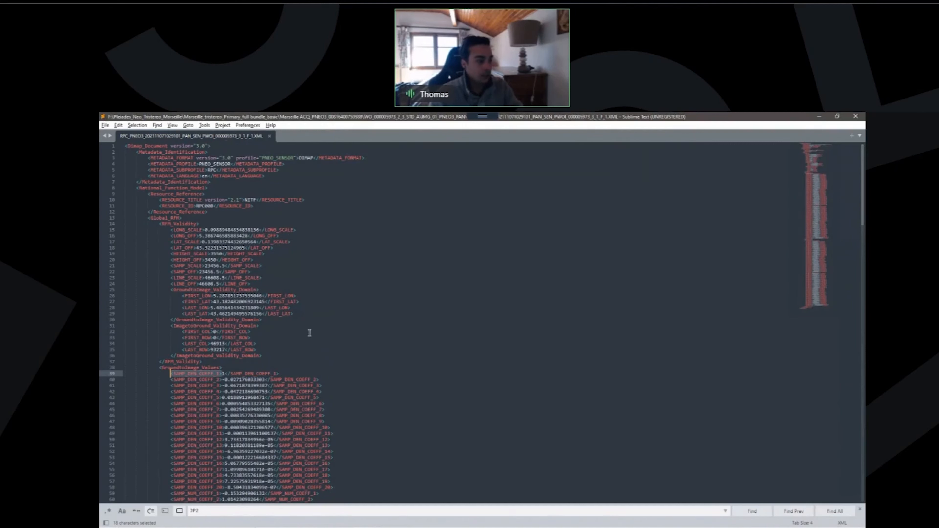
# Examine the RFM validity values and the SAMP_DEN and SAMP_NUM coefficients in the open RPC XML file.
pyautogui.scroll(-3, 309, 331)
pyautogui.scroll(-3, 309, 331)
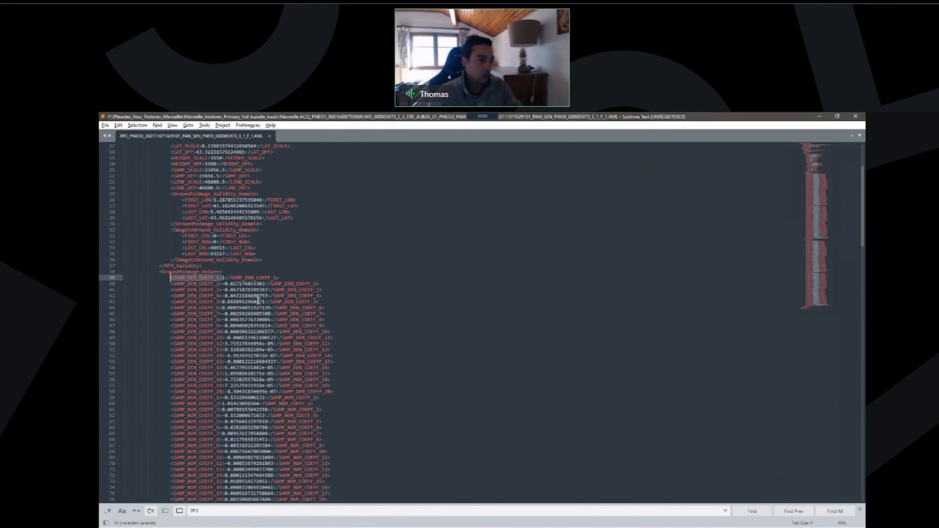
pyautogui.moveTo(223, 283); pyautogui.dragTo(263, 285)
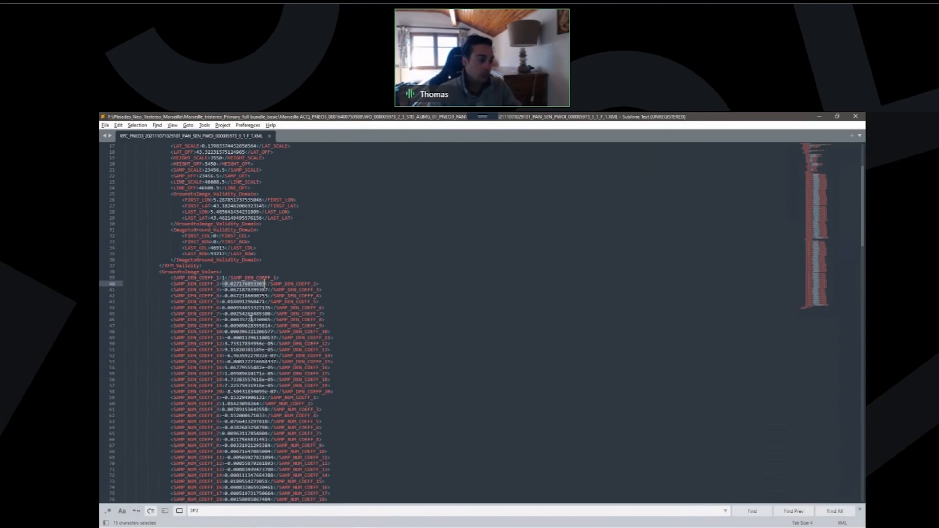
pyautogui.scroll(2, 255, 319)
pyautogui.scroll(1, 255, 319)
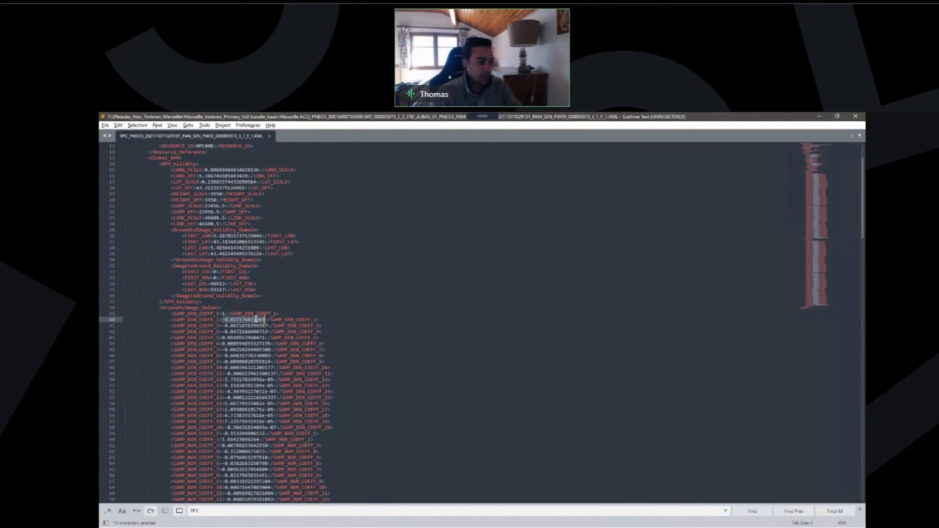
pyautogui.moveTo(171, 319); pyautogui.dragTo(223, 319)
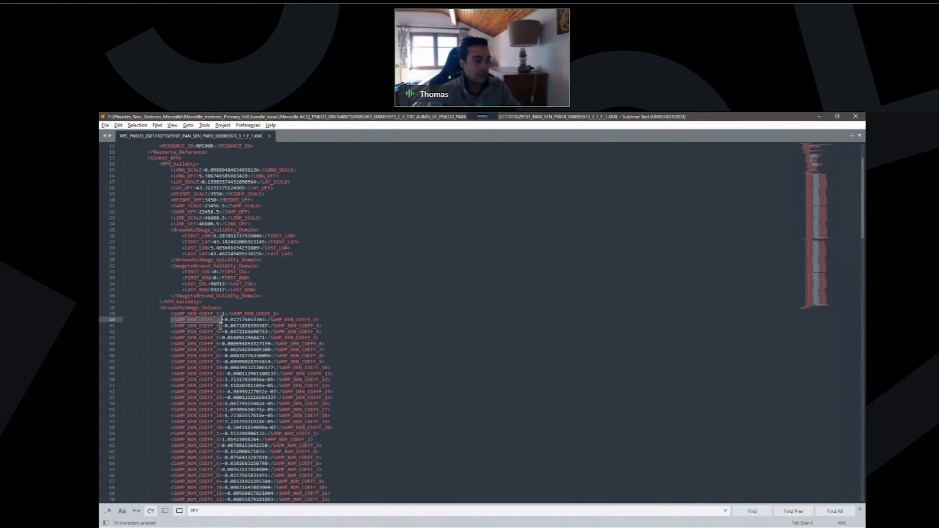
pyautogui.scroll(-5, 214, 416)
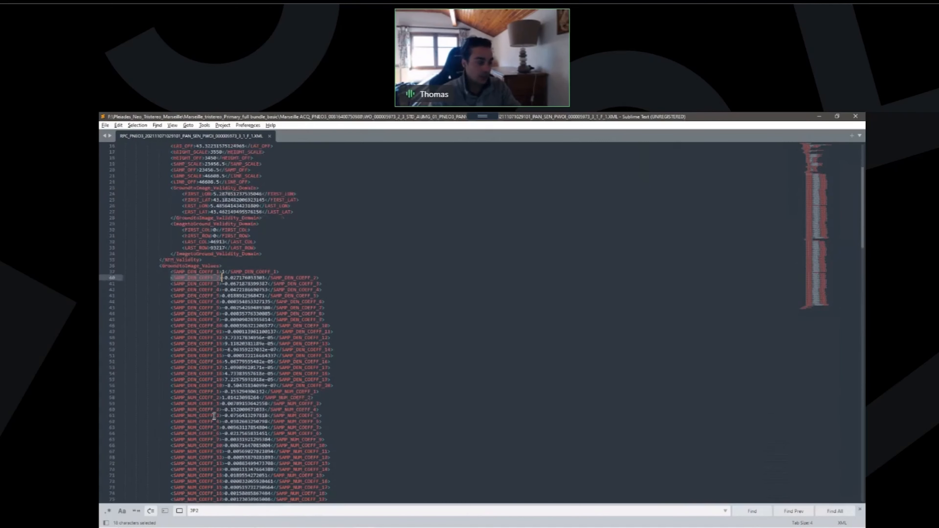
pyautogui.scroll(8, 213, 410)
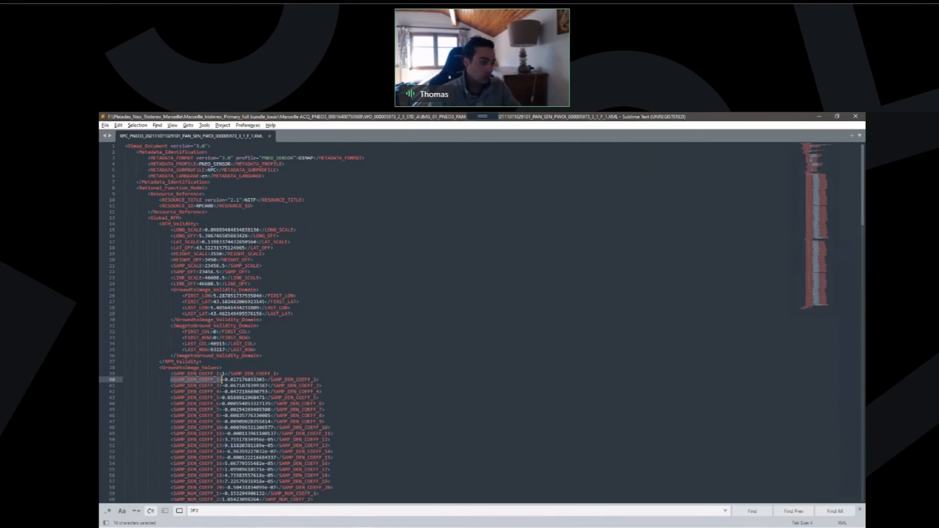
# Launch Correlator3D on the remote computer.
pyautogui.press('super')
pyautogui.write('corre')
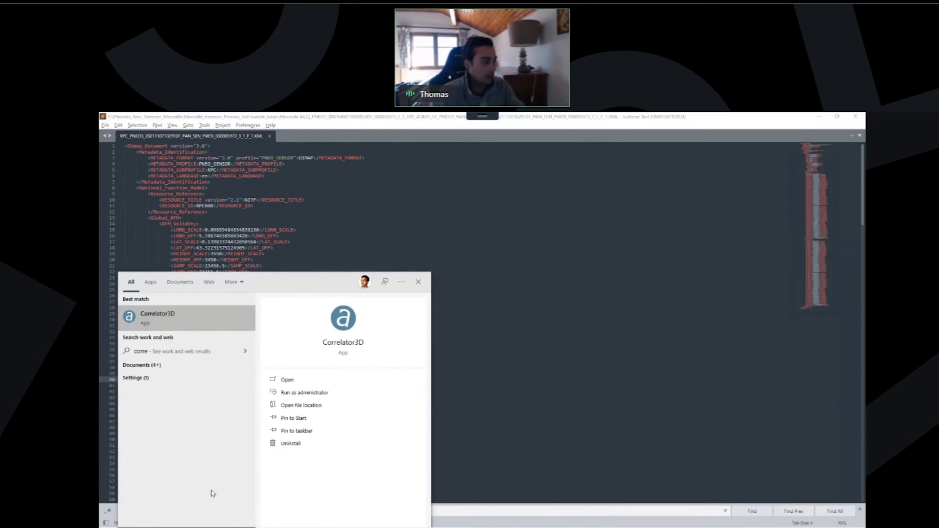
pyautogui.click(178, 317)
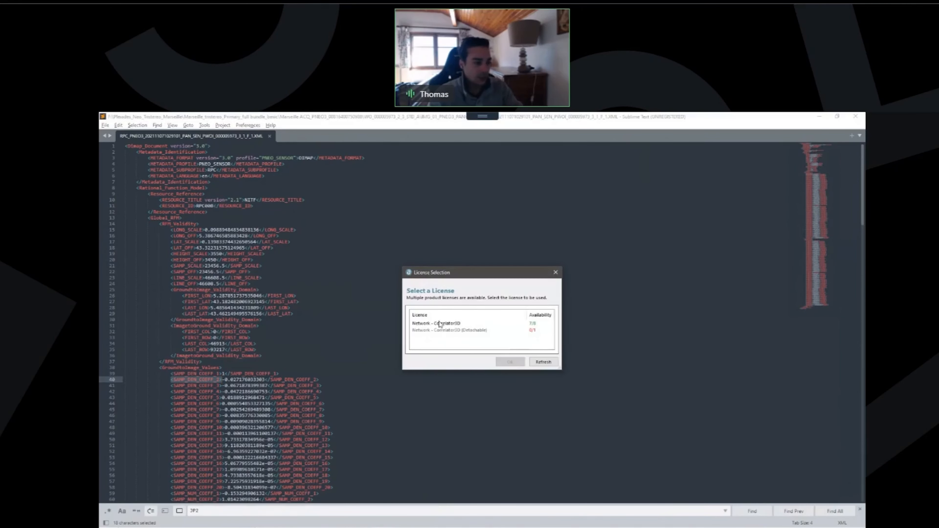
# Select the Network - Correlator3D license and confirm it.
pyautogui.click(439, 324)
pyautogui.click(503, 361)
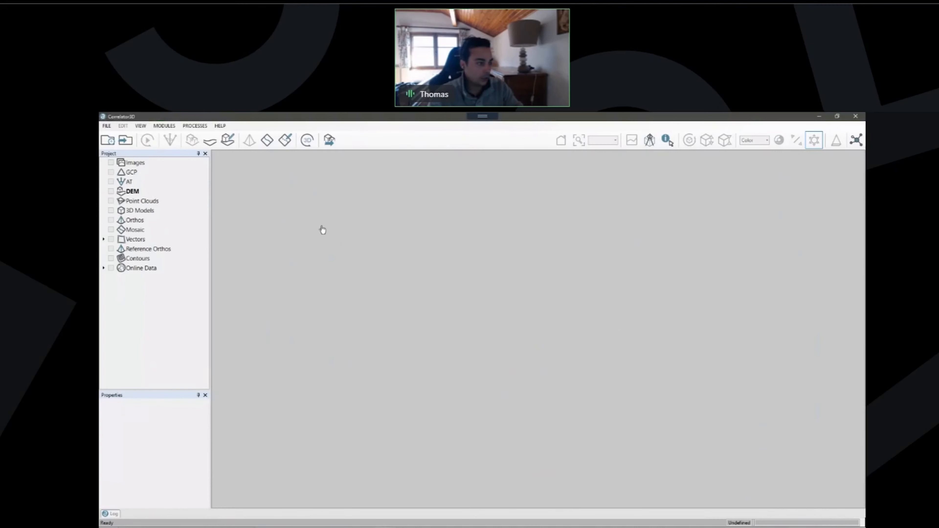
# Start a new project of the Satellite type.
pyautogui.click(107, 125)
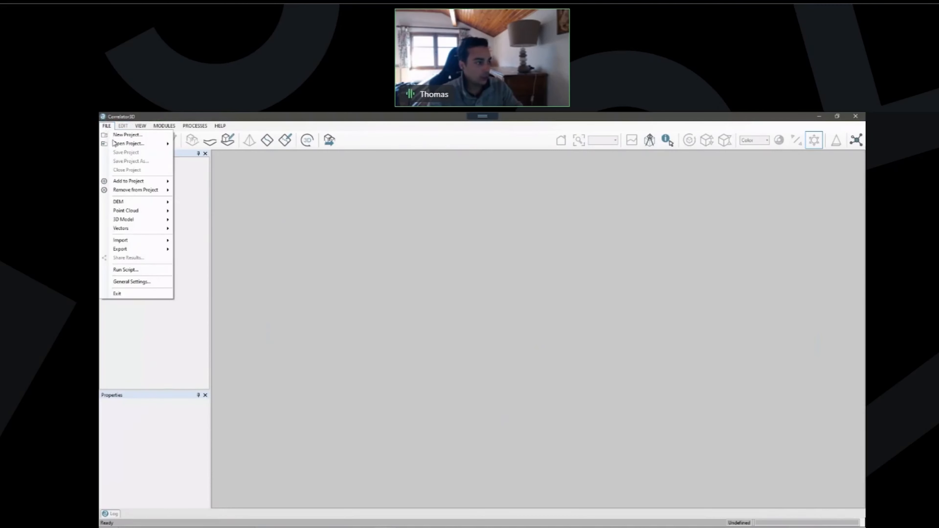
pyautogui.click(125, 135)
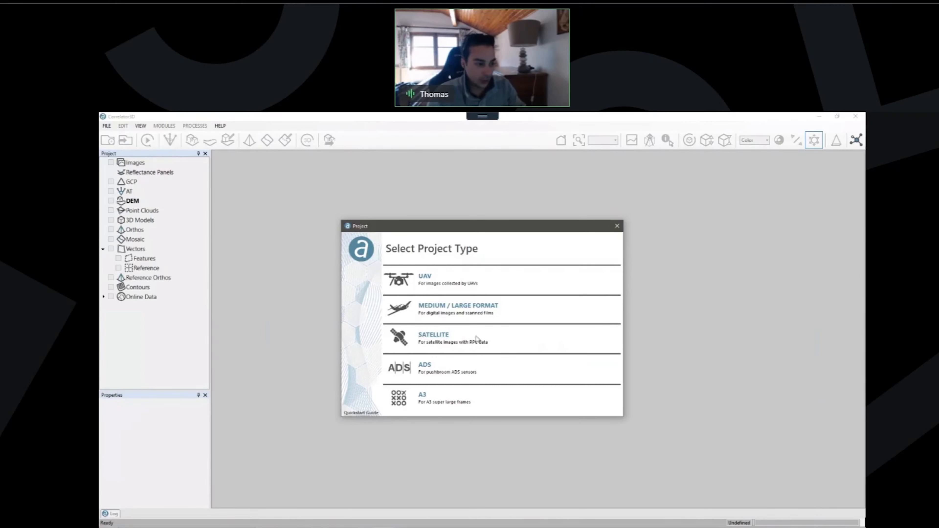
pyautogui.click(436, 337)
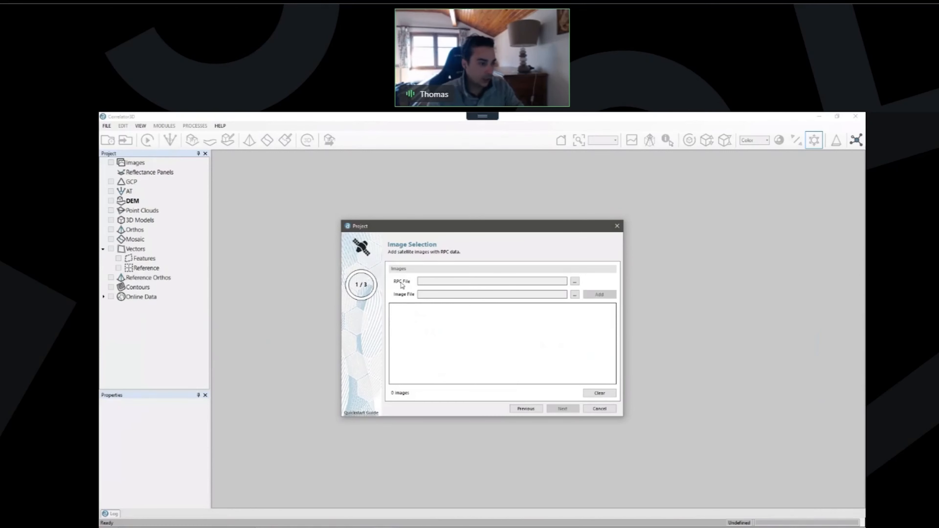
# Add the panchromatic Pléiades Neo image to the project using the RPC XML file from the Marseille tristereo IMG_01_PNEO3_PAN folder.
pyautogui.click(575, 282)
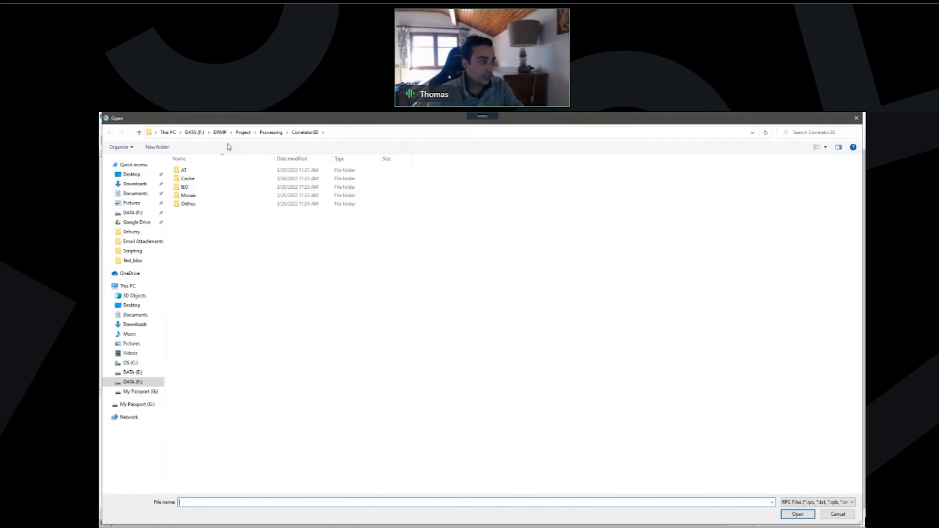
pyautogui.click(194, 132)
pyautogui.doubleClick(211, 230)
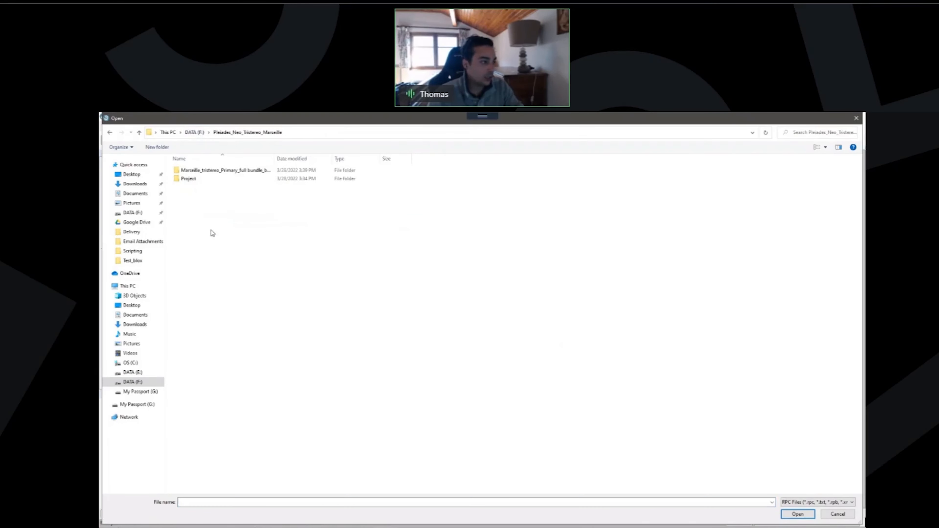
pyautogui.doubleClick(229, 171)
pyautogui.doubleClick(221, 170)
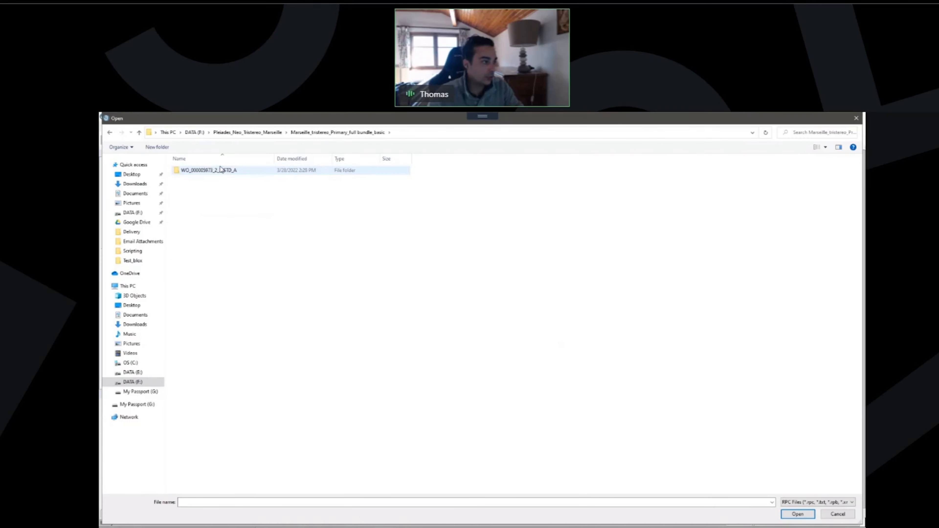
pyautogui.doubleClick(221, 170)
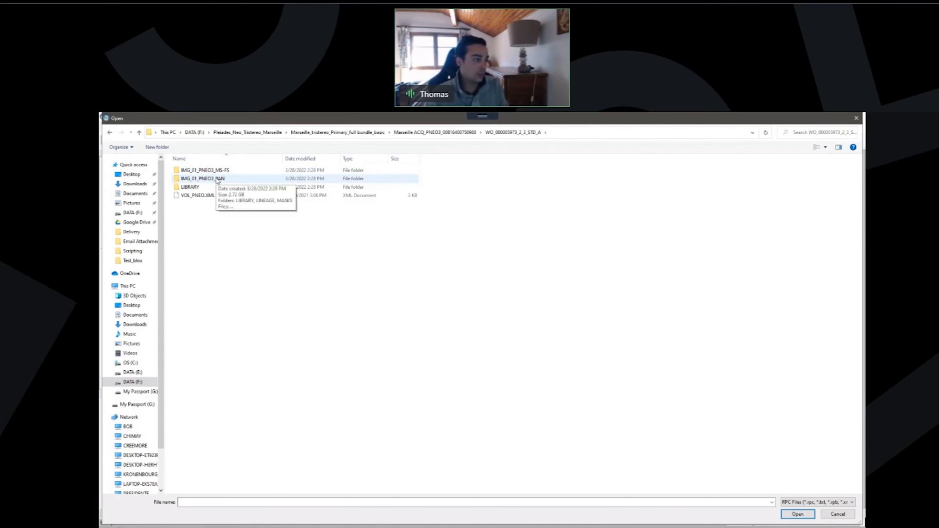
pyautogui.doubleClick(217, 179)
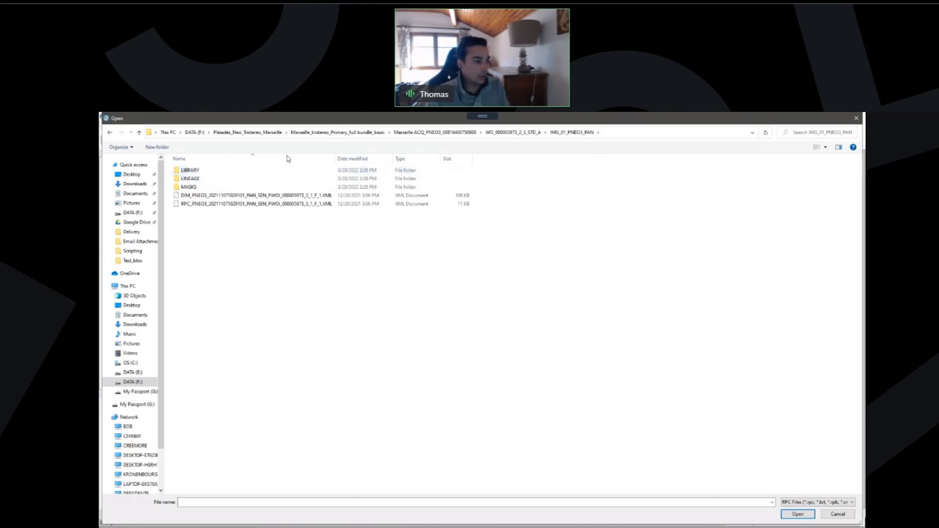
pyautogui.moveTo(336, 158); pyautogui.dragTo(346, 158)
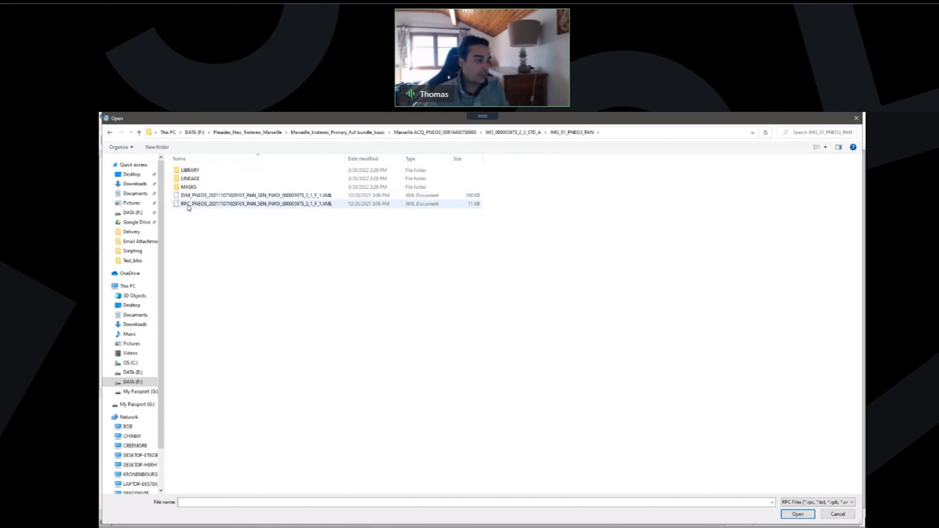
pyautogui.doubleClick(202, 206)
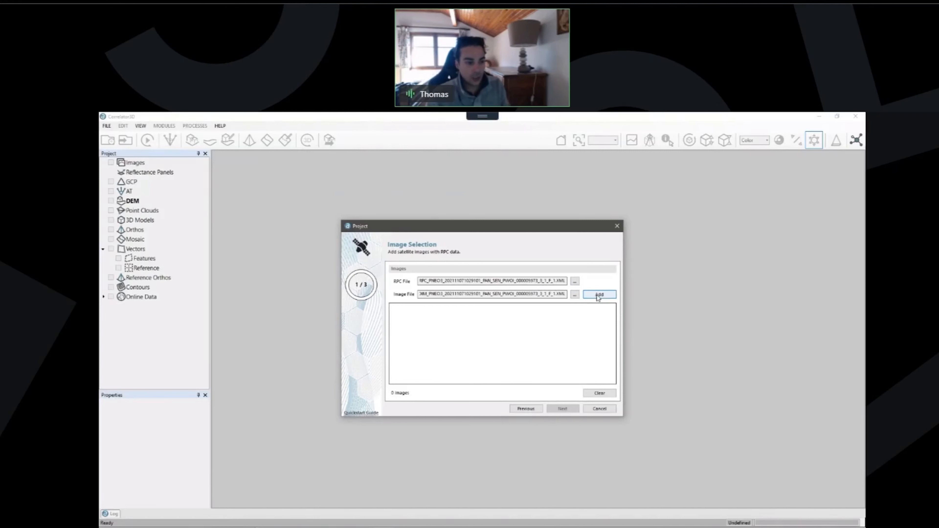
pyautogui.click(598, 295)
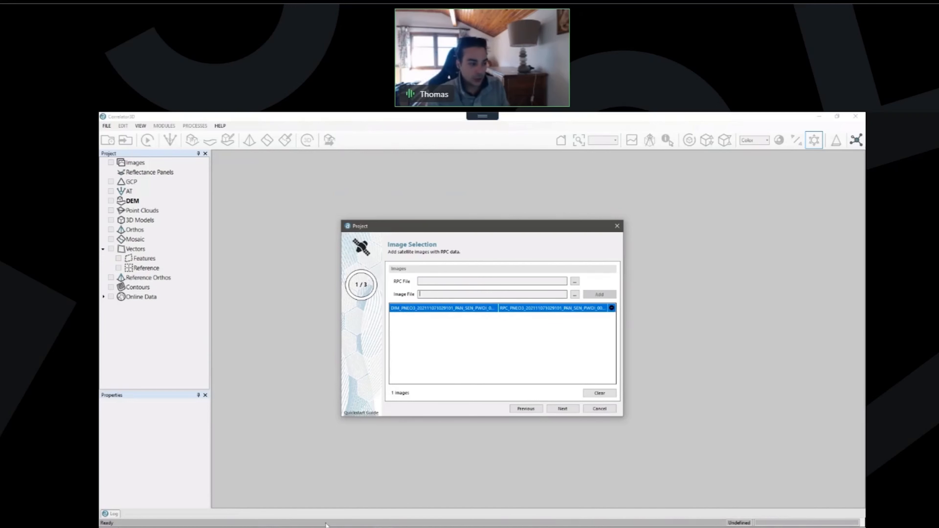
# Examine the R1C1 and R2C1 JP2 tiles and the DIM XML file in the IMG_01_PNEO3_PAN folder in File Explorer, then return to Correlator3D.
pyautogui.click(258, 527)
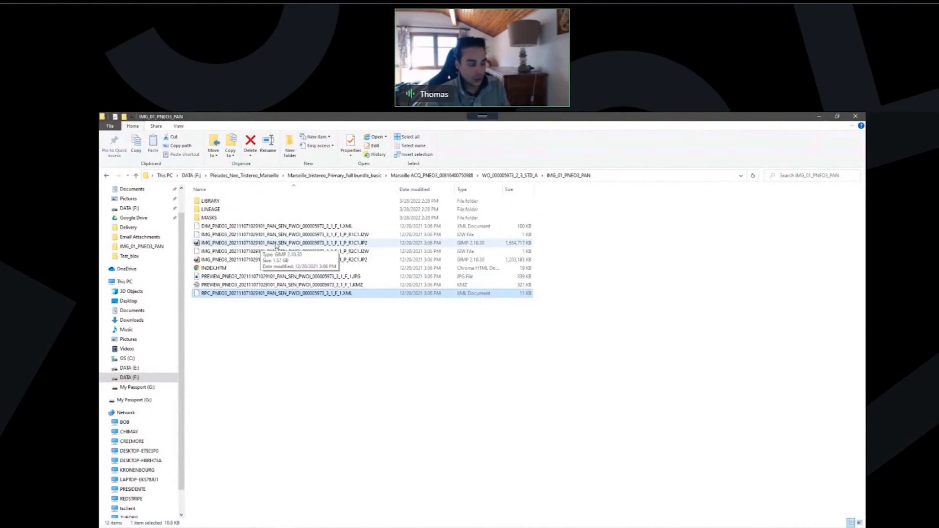
pyautogui.click(365, 246)
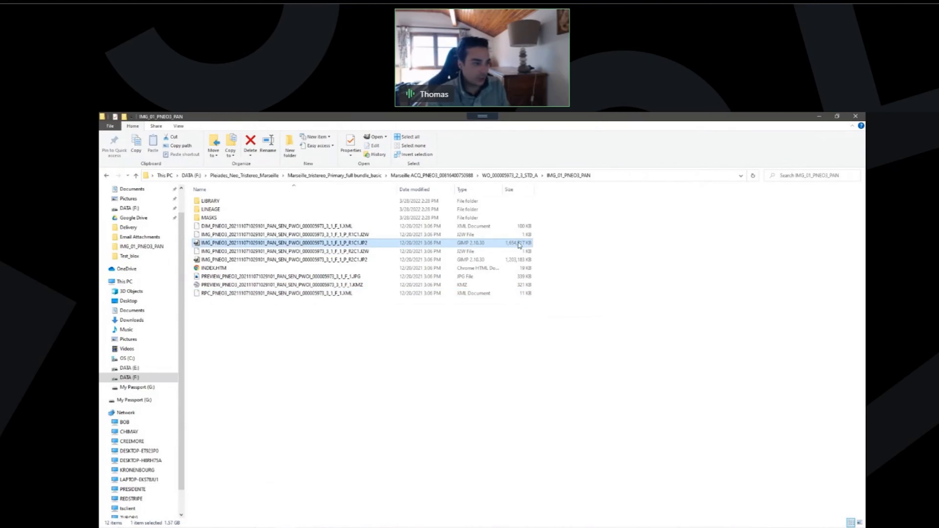
pyautogui.click(514, 259)
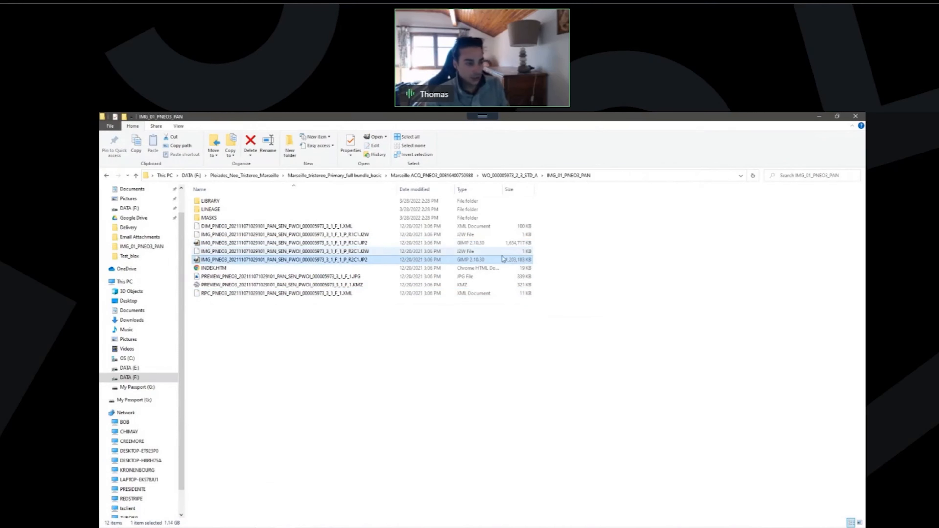
pyautogui.click(366, 245)
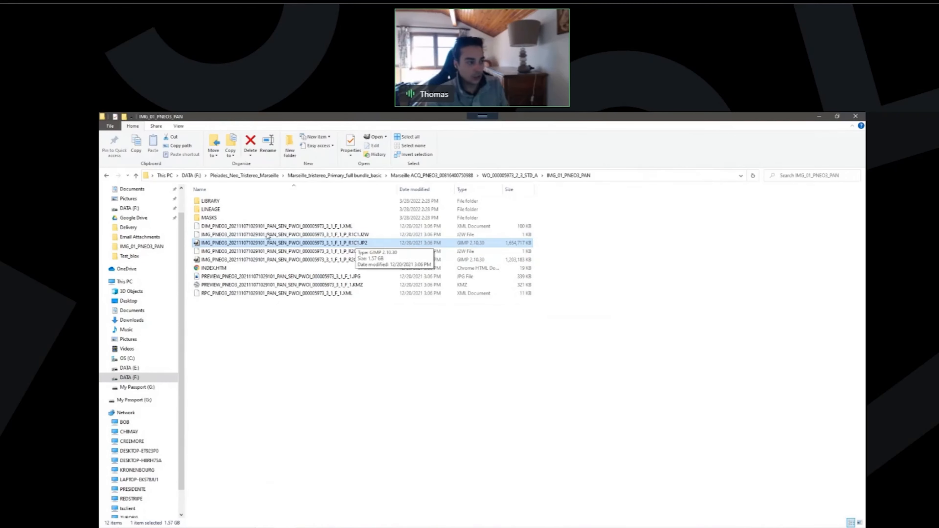
pyautogui.click(239, 228)
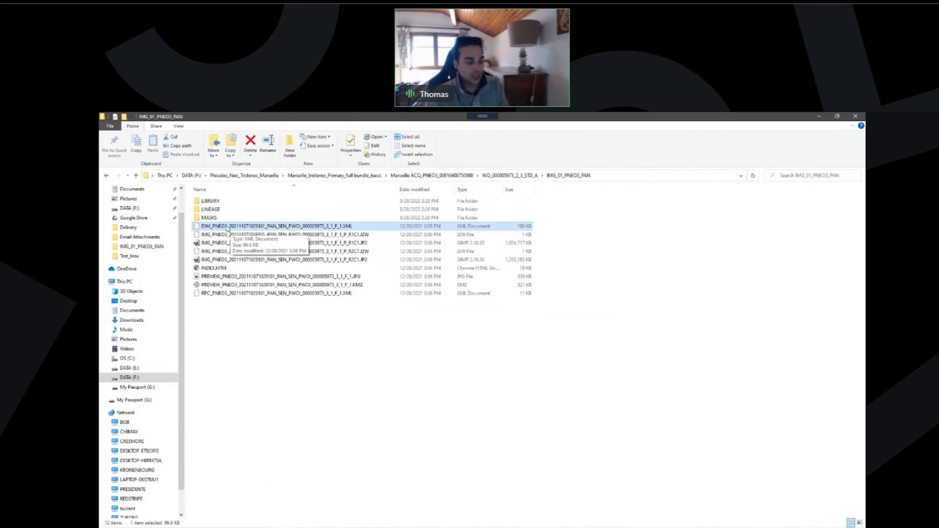
pyautogui.click(358, 244)
pyautogui.click(356, 260)
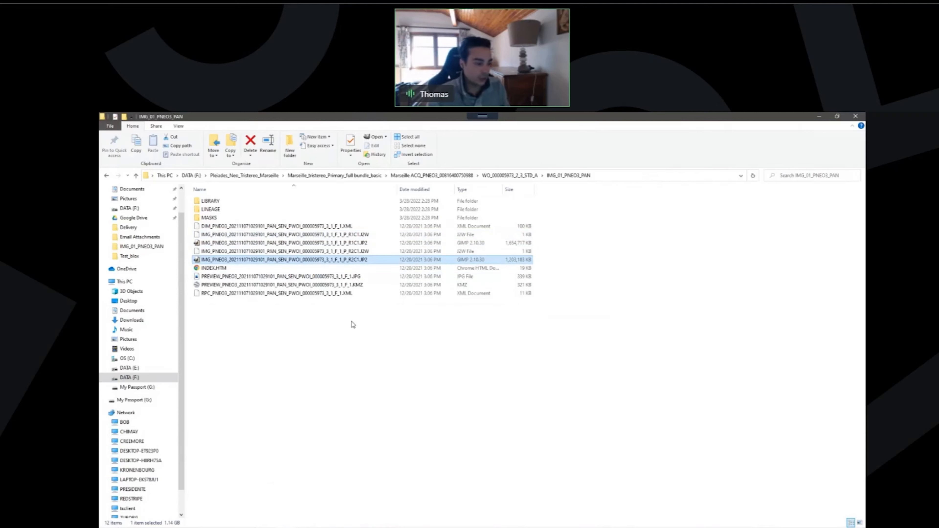
pyautogui.click(382, 523)
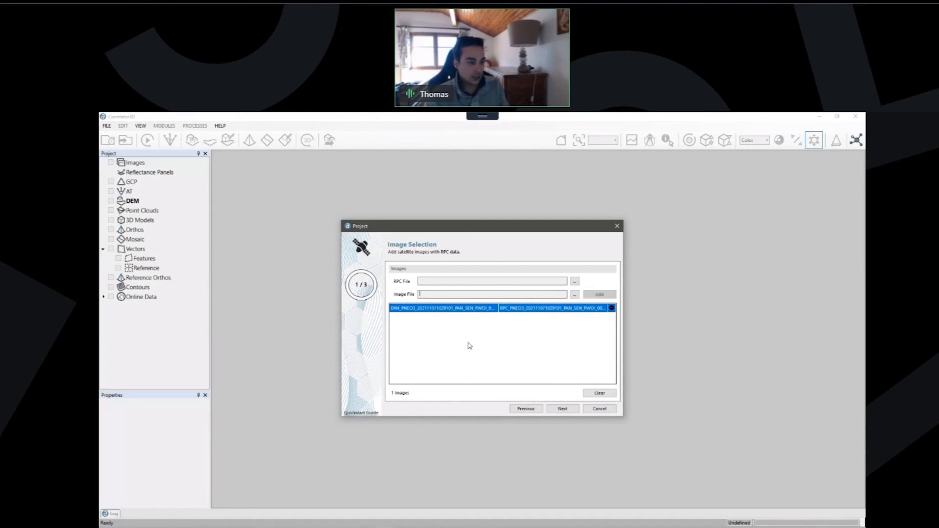
# Cancel the new satellite project.
pyautogui.click(617, 226)
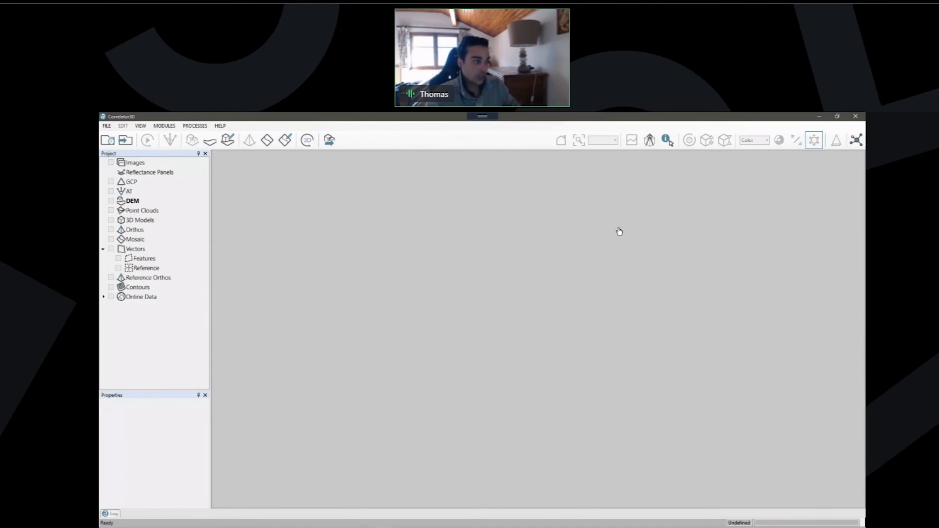
pyautogui.click(106, 126)
pyautogui.click(549, 119)
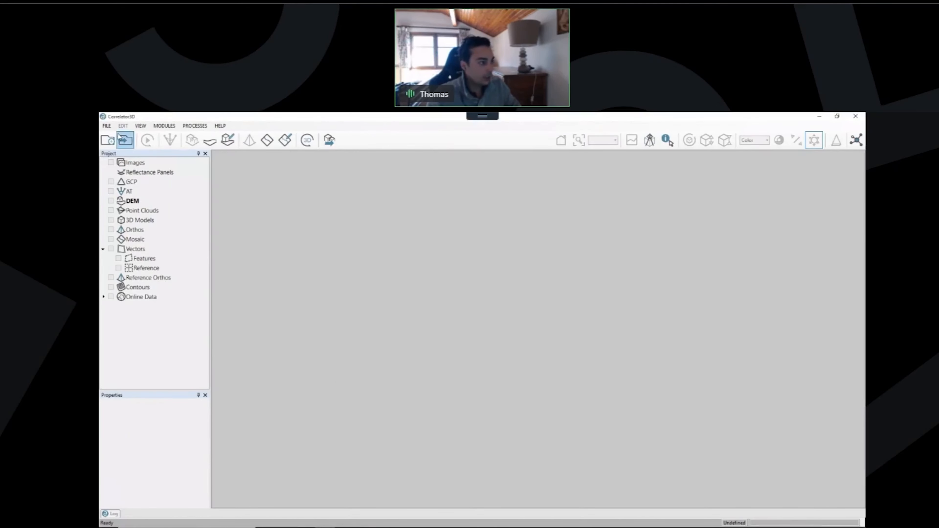
# Start a LIDAR LAS import and add 001.las through 005.las by searching the DRMP folder for .las files.
pyautogui.click(106, 127)
pyautogui.moveTo(127, 243)
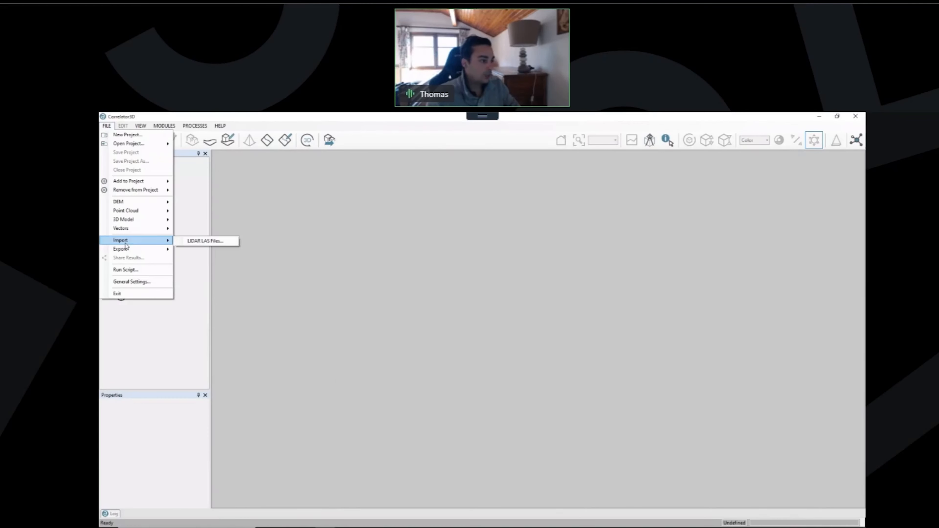
pyautogui.click(196, 242)
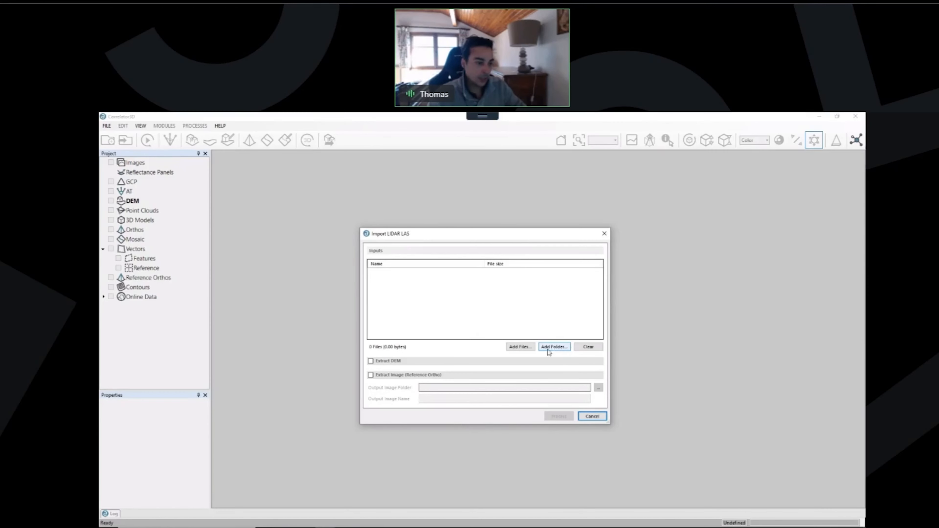
pyautogui.click(515, 347)
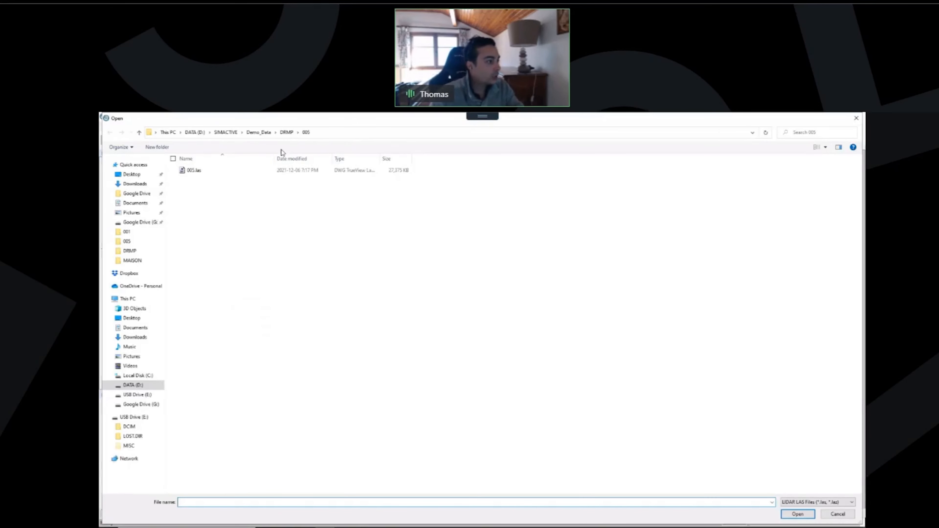
pyautogui.click(287, 132)
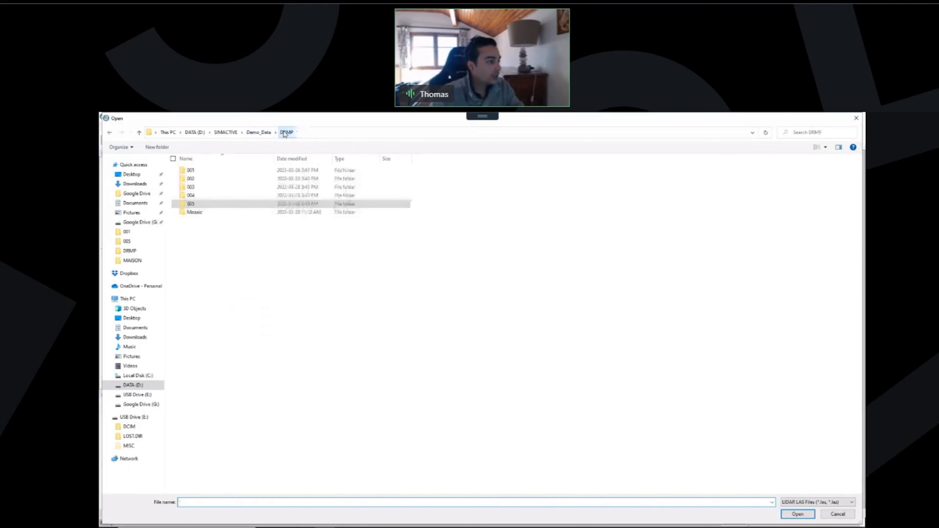
pyautogui.click(813, 132)
pyautogui.write('.las')
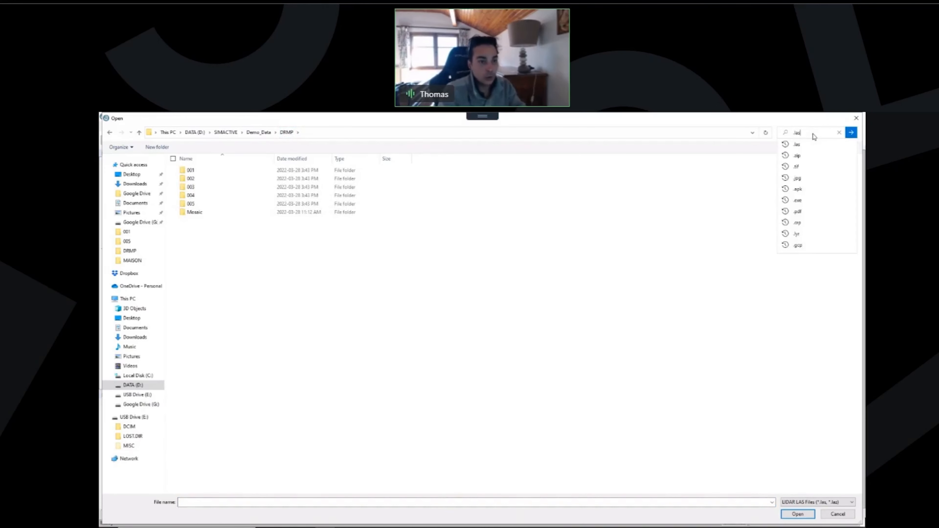
pyautogui.click(223, 170)
pyautogui.keyDown('shift'); pyautogui.click(226, 244); pyautogui.keyUp('shift')
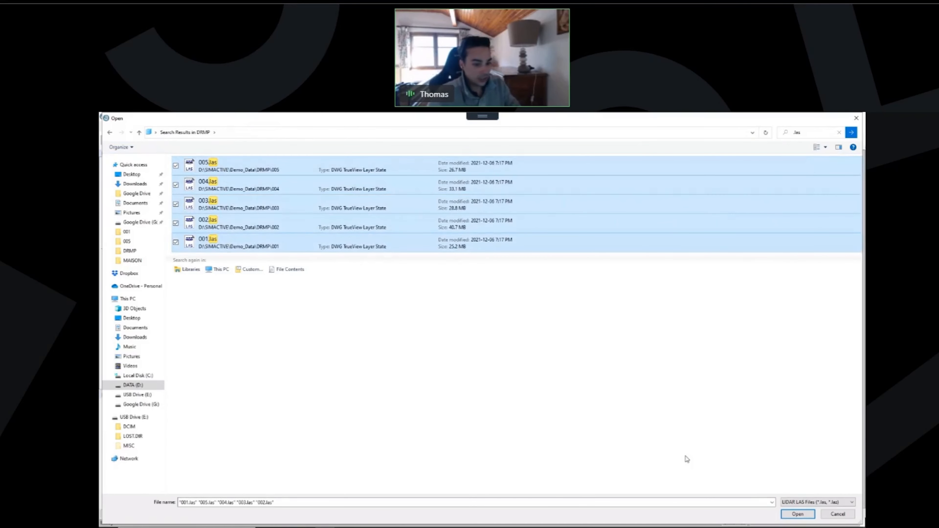
pyautogui.click(787, 516)
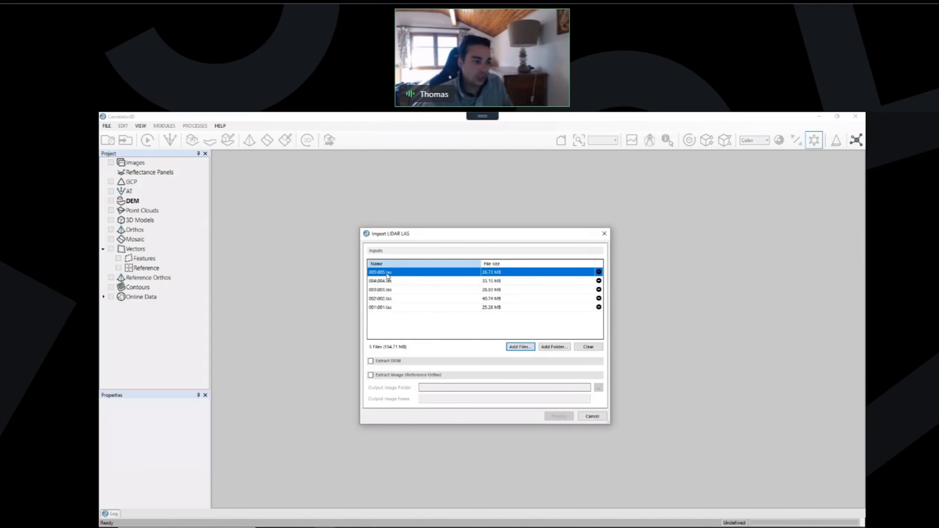
# Sort the LAS inputs by ascending name and enable both Extract DEM and Extract Image (Reference Ortho).
pyautogui.click(388, 264)
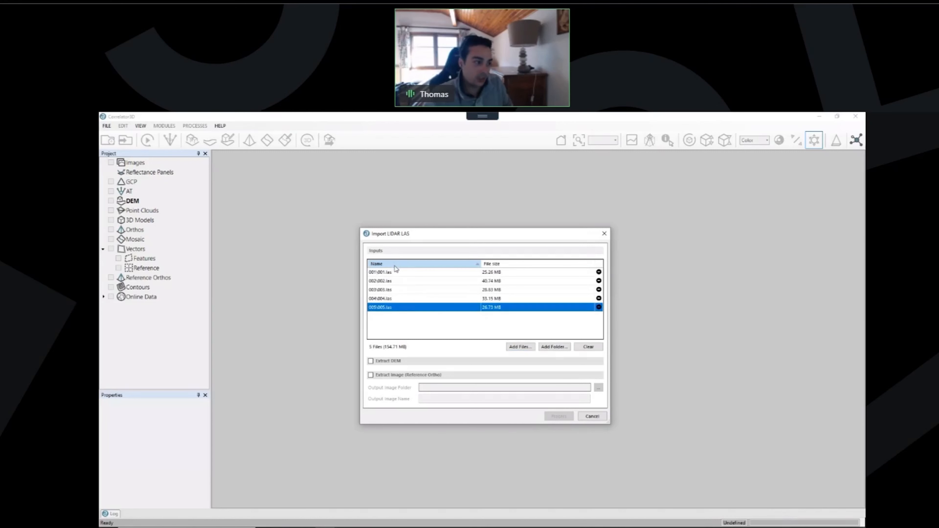
pyautogui.click(394, 274)
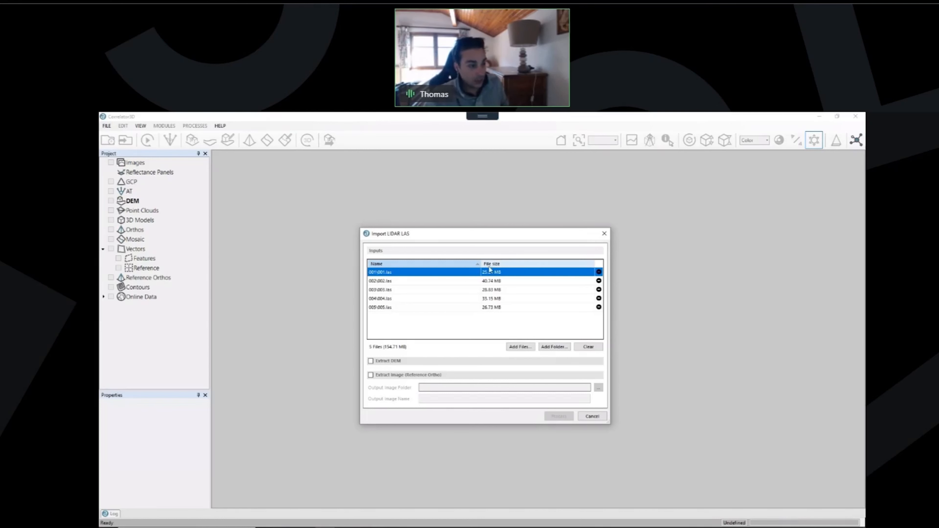
pyautogui.click(370, 361)
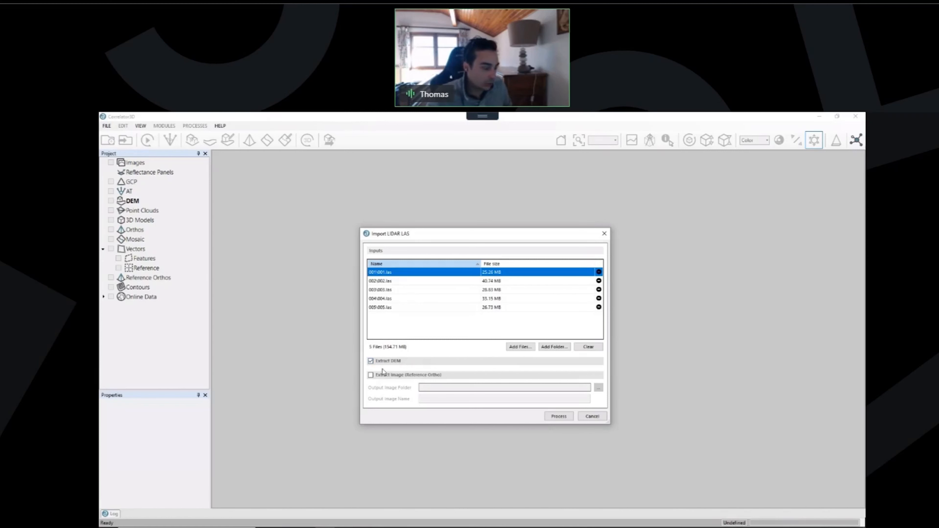
pyautogui.click(371, 375)
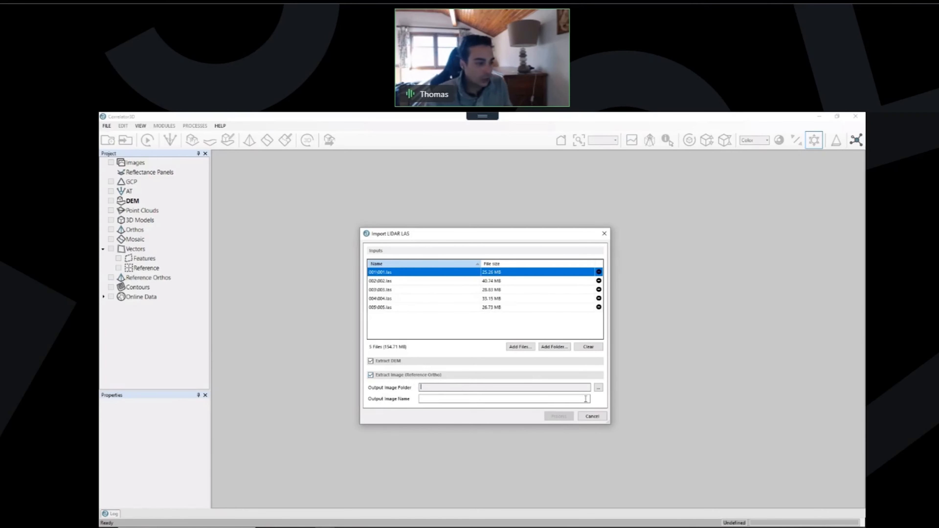
# For the output image folder, create a new folder named Intensity inside DRMP.
pyautogui.click(599, 387)
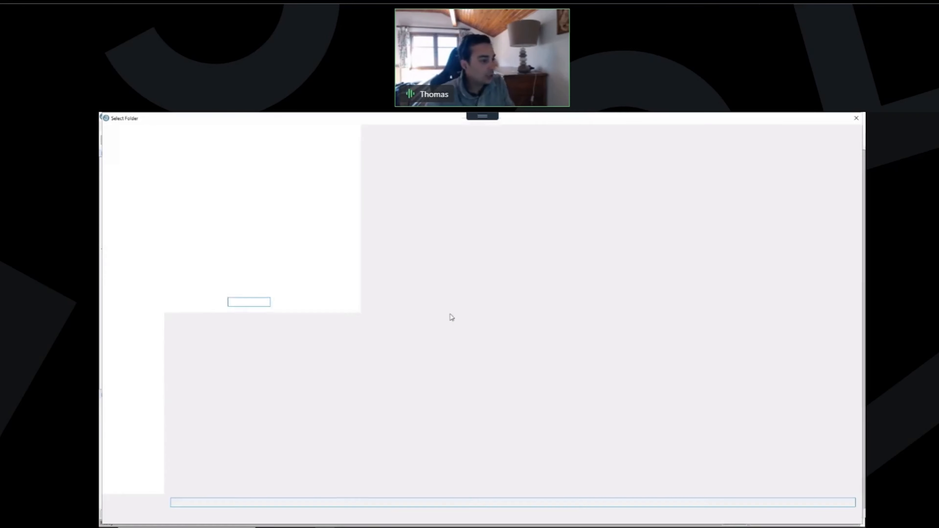
pyautogui.click(130, 251)
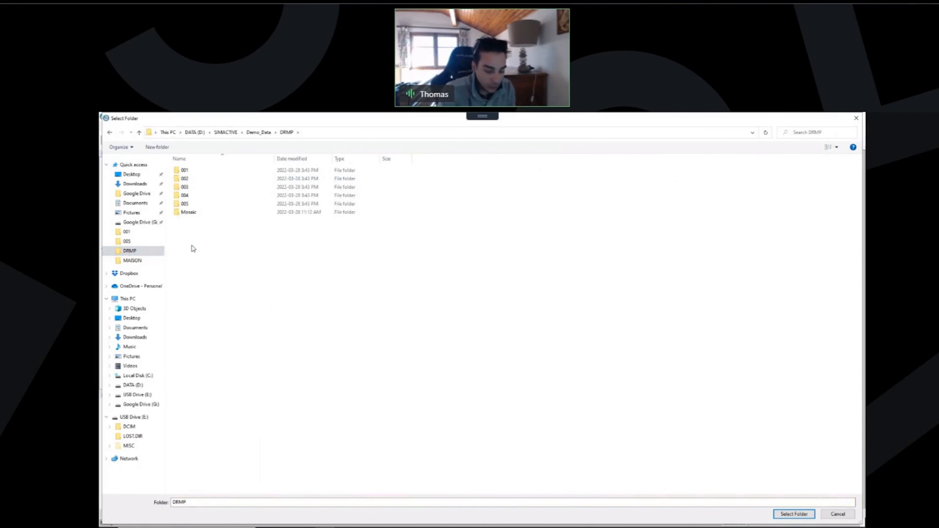
pyautogui.hotkey('ctrl', 'shift', 'n')
pyautogui.write('ntesn')
pyautogui.press('BackSpace')
pyautogui.press('BackSpace')
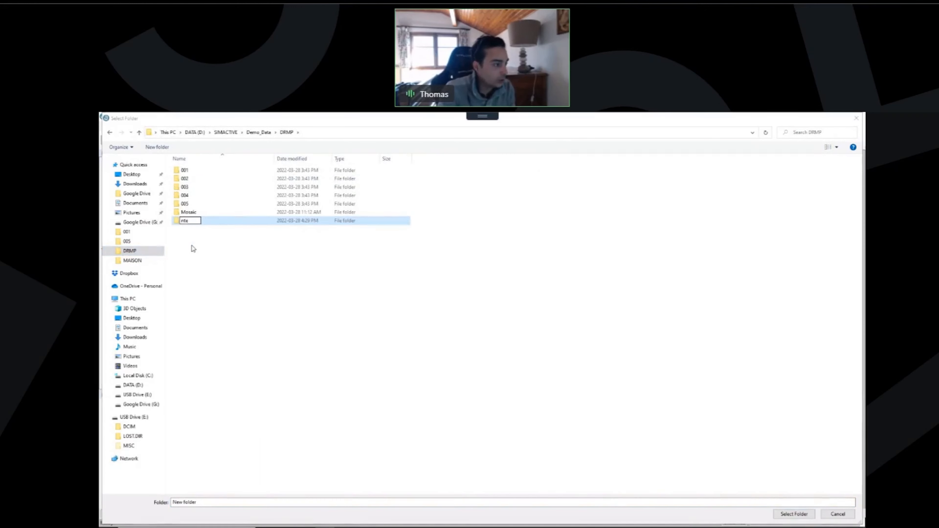
pyautogui.press('Return')
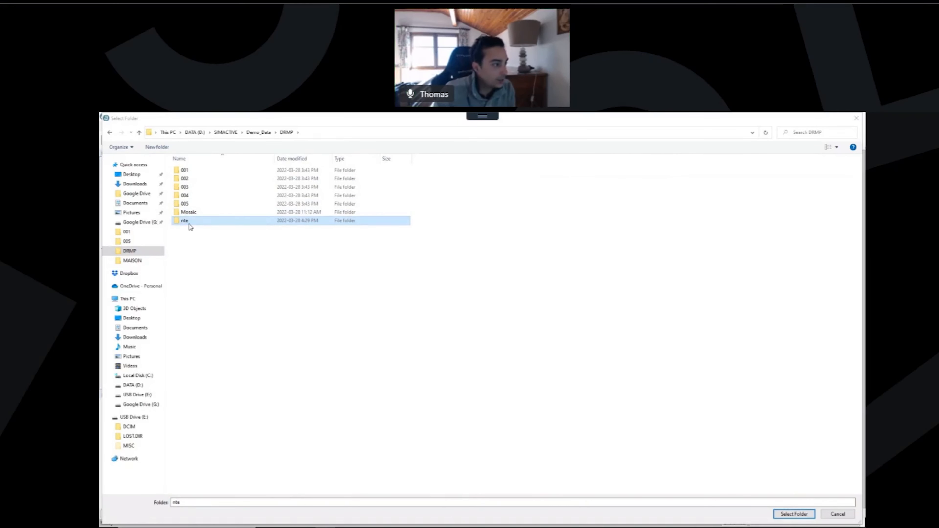
pyautogui.press('super+e')
pyautogui.click(699, 254)
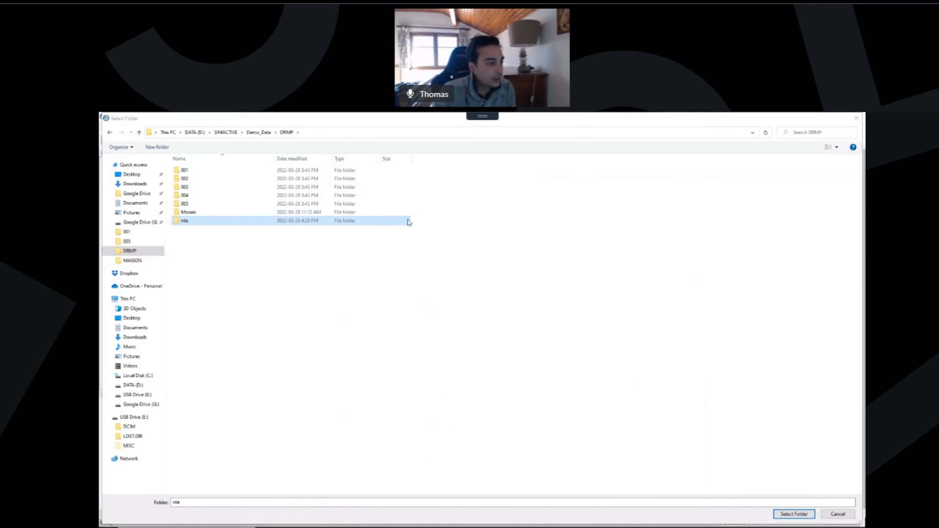
pyautogui.click(185, 222)
pyautogui.write('Intensity')
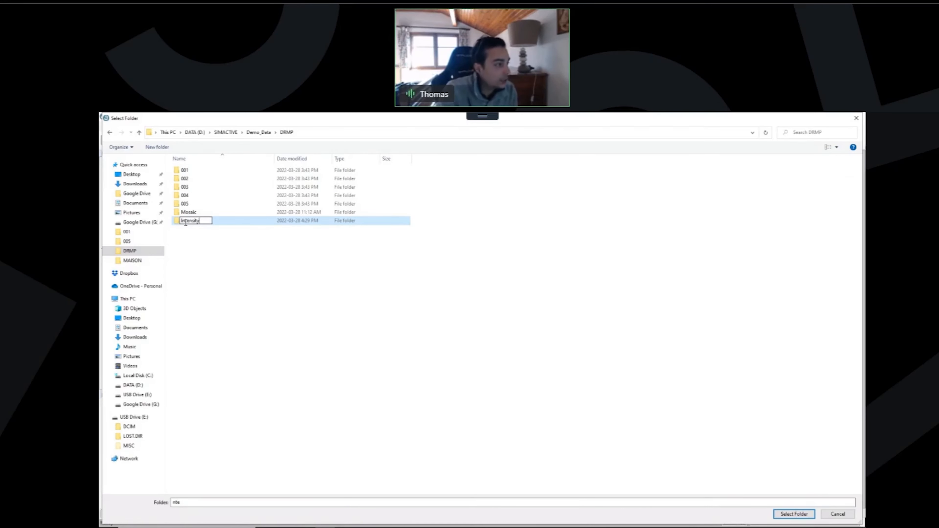
pyautogui.press('Return')
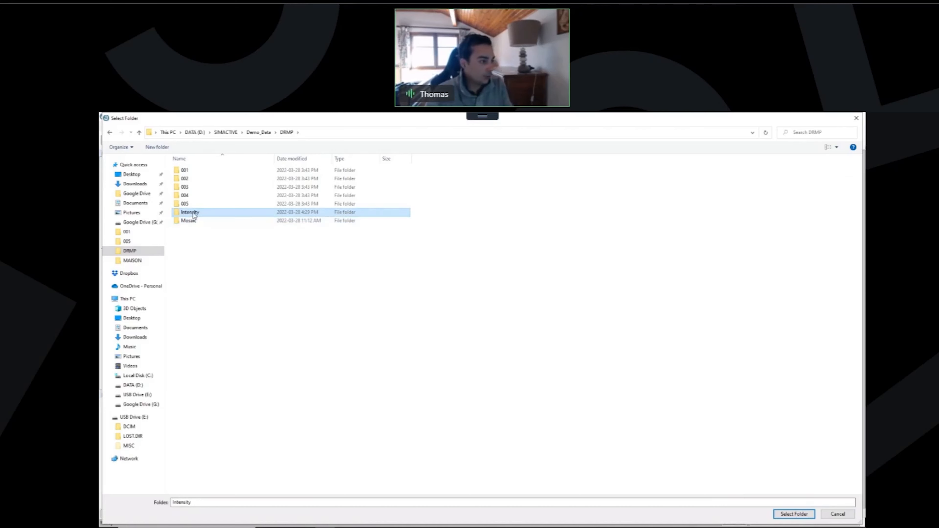
# Choose the Intensity folder for the output image, name the image Intensity_Mosaic and process the LIDAR import.
pyautogui.doubleClick(195, 212)
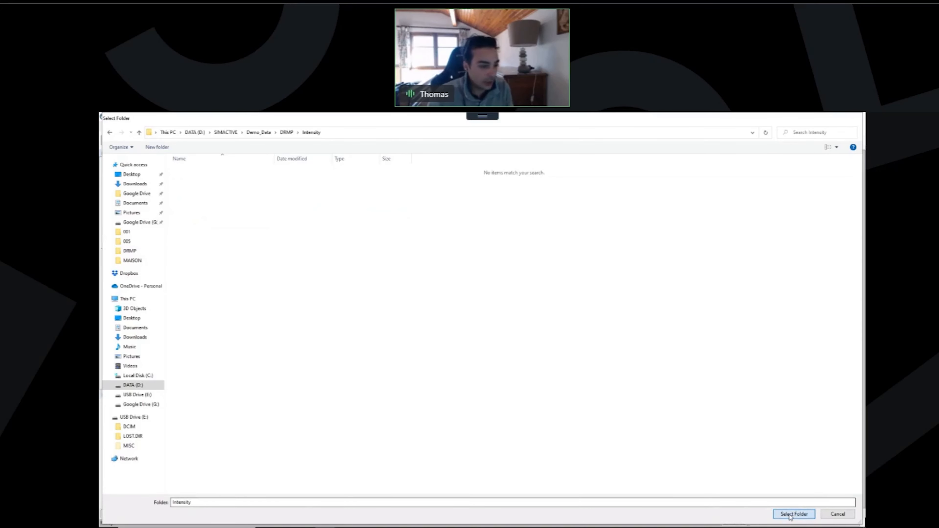
pyautogui.click(794, 514)
pyautogui.write('Intensity_Mosaic')
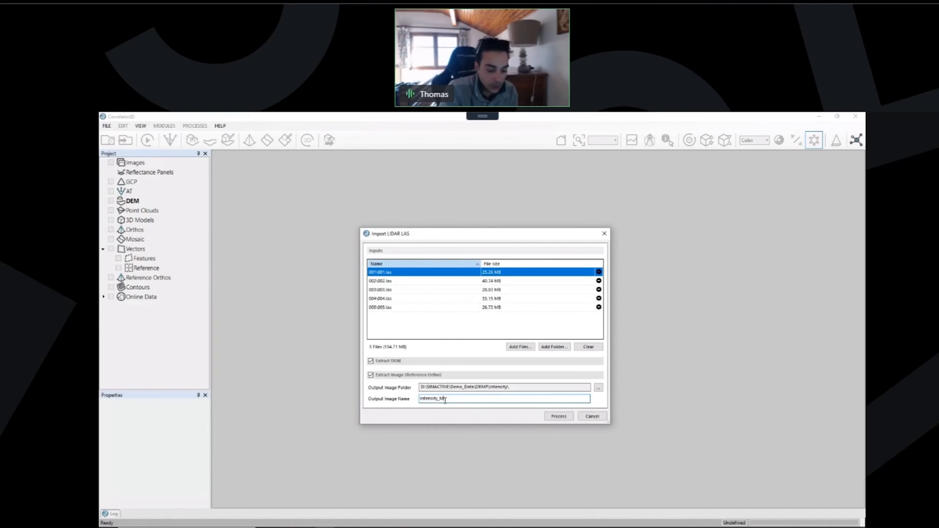
pyautogui.click(556, 417)
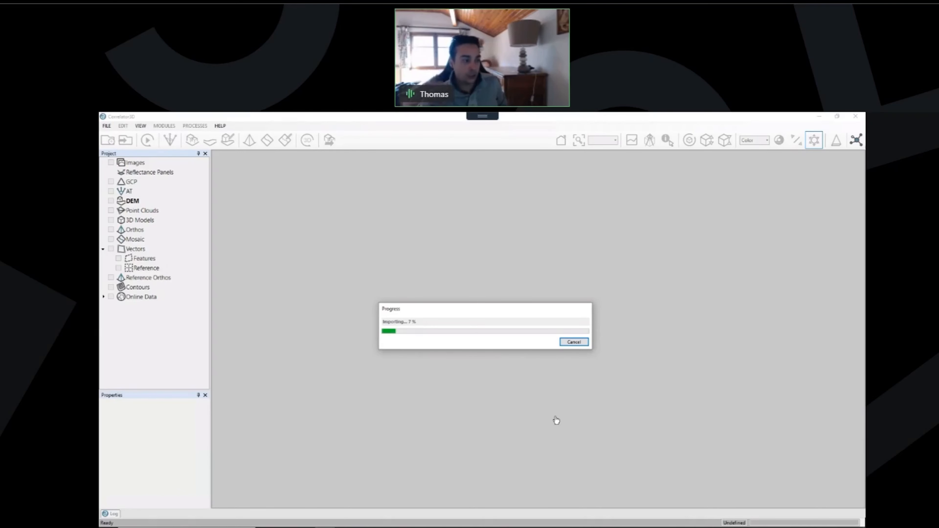
# Examine the imported intensity image over the DEM, closely around the building and parking lot and as a whole.
pyautogui.click(112, 514)
pyautogui.moveTo(266, 444); pyautogui.dragTo(272, 396)
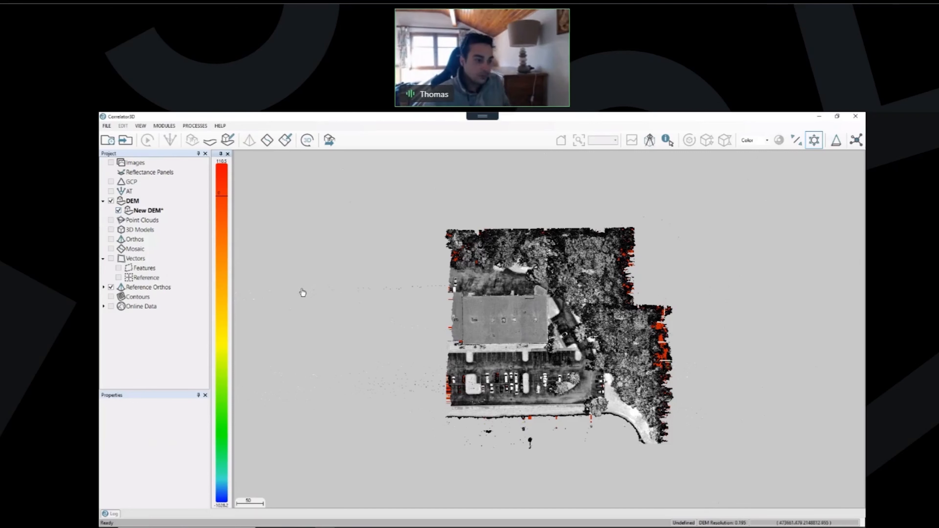
pyautogui.scroll(1, 530, 385)
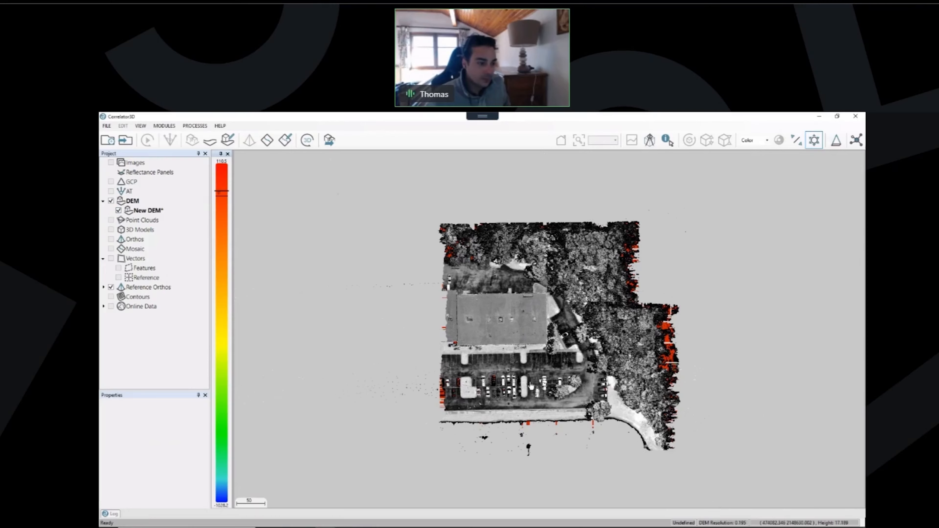
pyautogui.scroll(5, 531, 385)
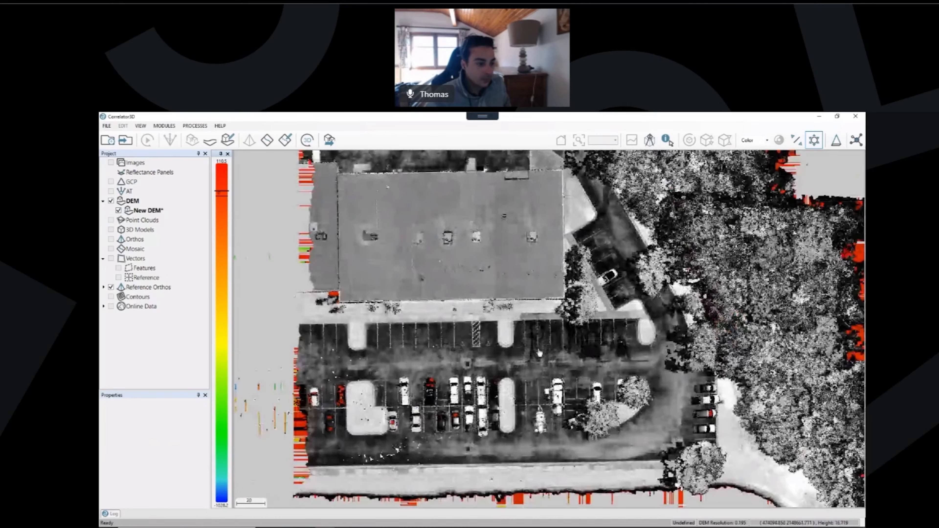
pyautogui.scroll(1, 538, 351)
pyautogui.scroll(-5, 537, 360)
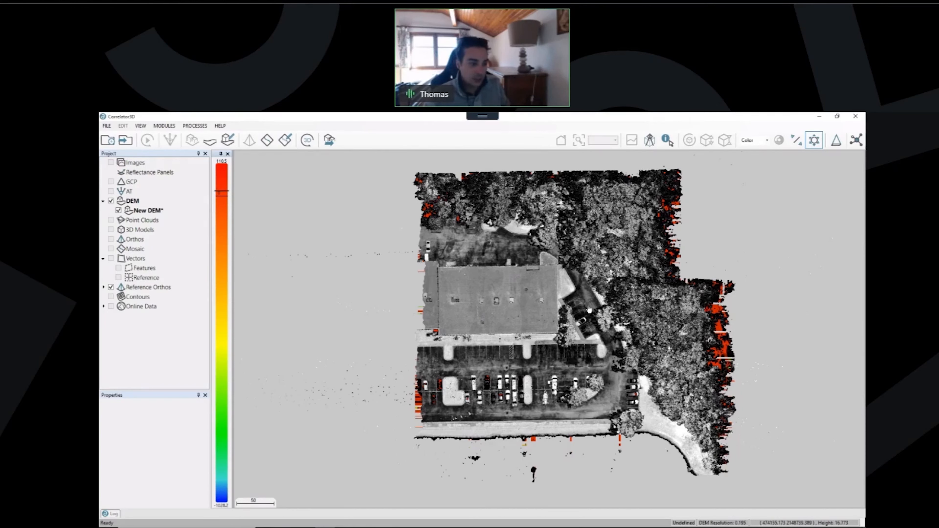
pyautogui.scroll(-2, 588, 309)
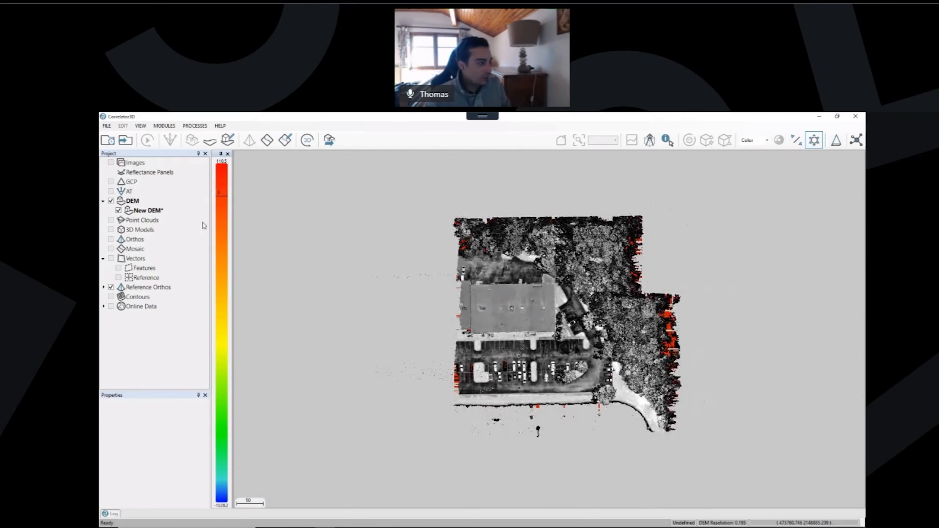
# Hide the reference orthos and, in DEM editing, draw a rectangular selection around the entire DEM.
pyautogui.click(111, 287)
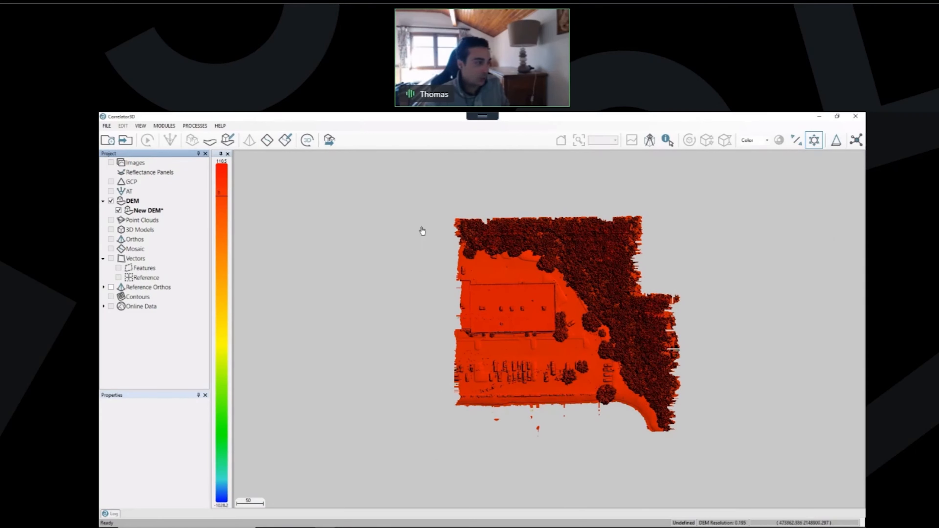
pyautogui.click(227, 140)
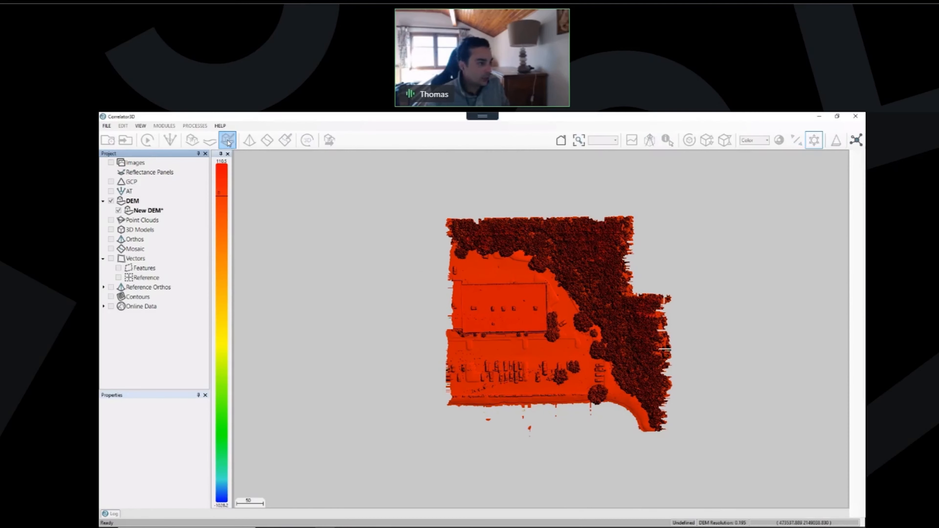
pyautogui.click(855, 177)
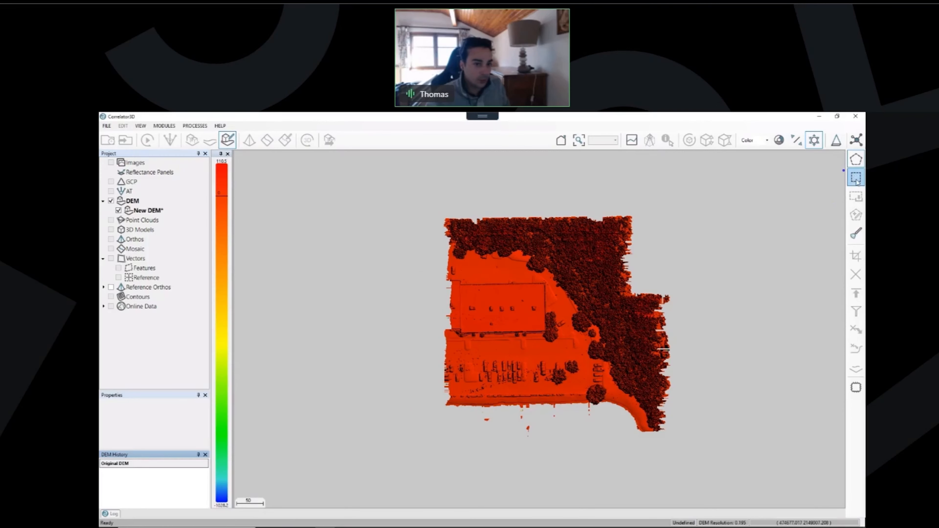
pyautogui.moveTo(400, 195); pyautogui.dragTo(494, 317)
pyautogui.moveTo(569, 413); pyautogui.dragTo(693, 471)
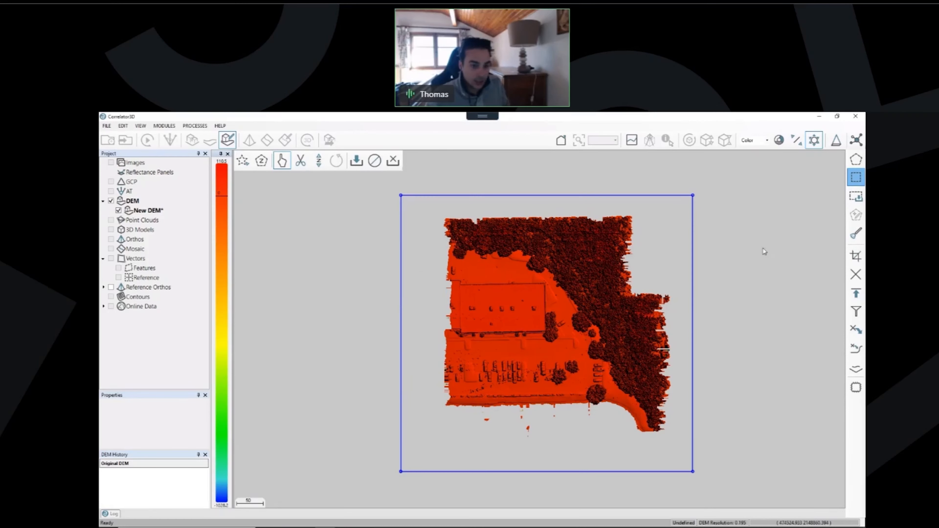
pyautogui.click(855, 293)
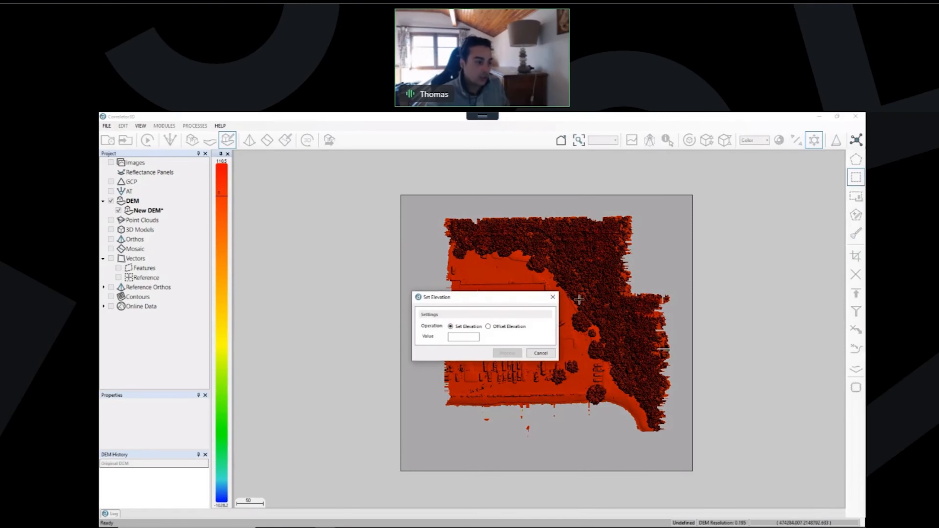
pyautogui.click(453, 337)
pyautogui.write('10')
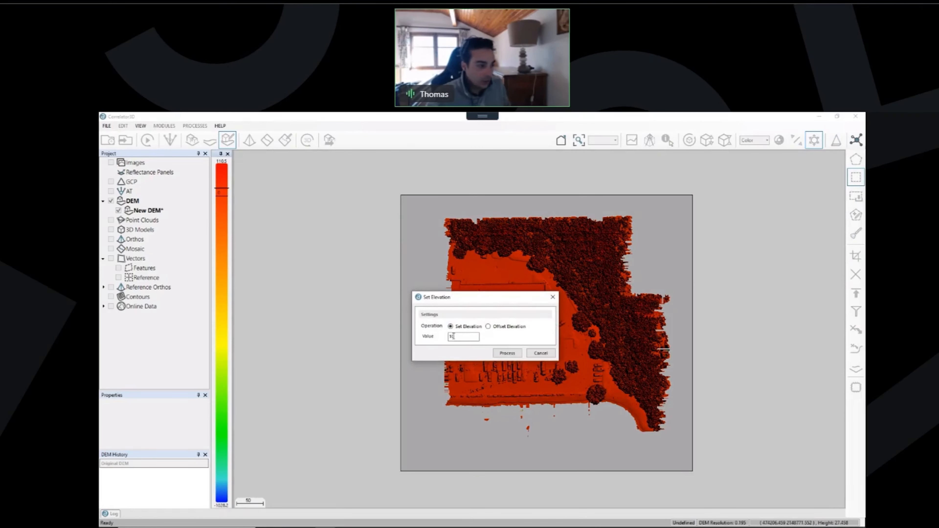
pyautogui.click(553, 297)
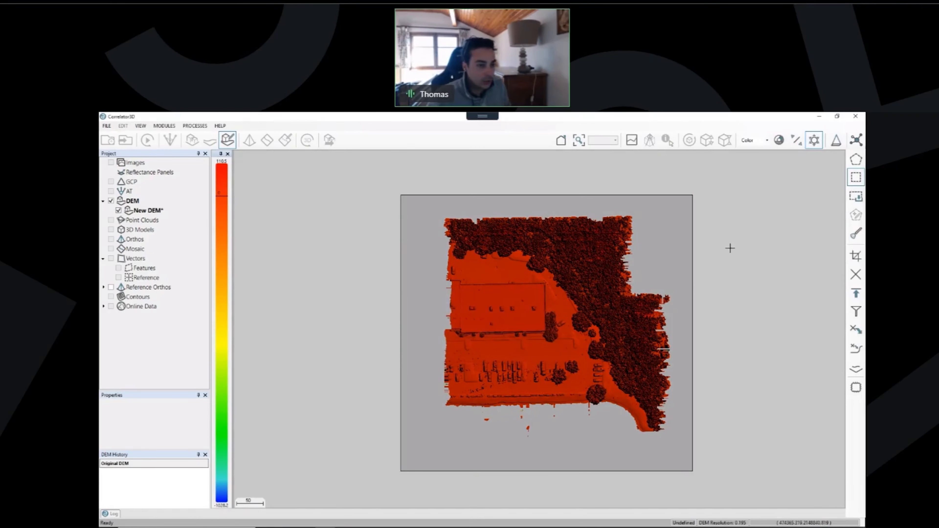
# Snap the rectangular selection to elevations below 10, then delete and fill the selected DEM areas.
pyautogui.click(615, 266)
pyautogui.click(260, 163)
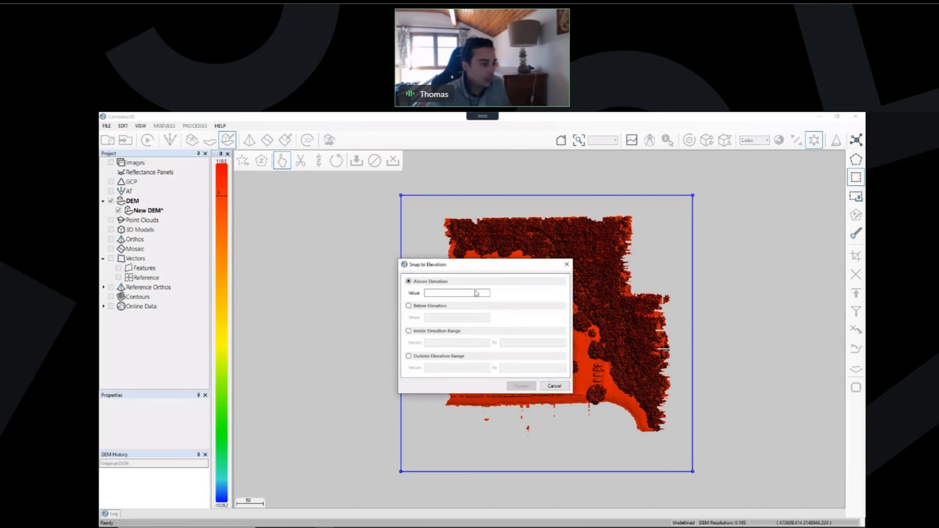
pyautogui.moveTo(450, 264); pyautogui.dragTo(297, 232)
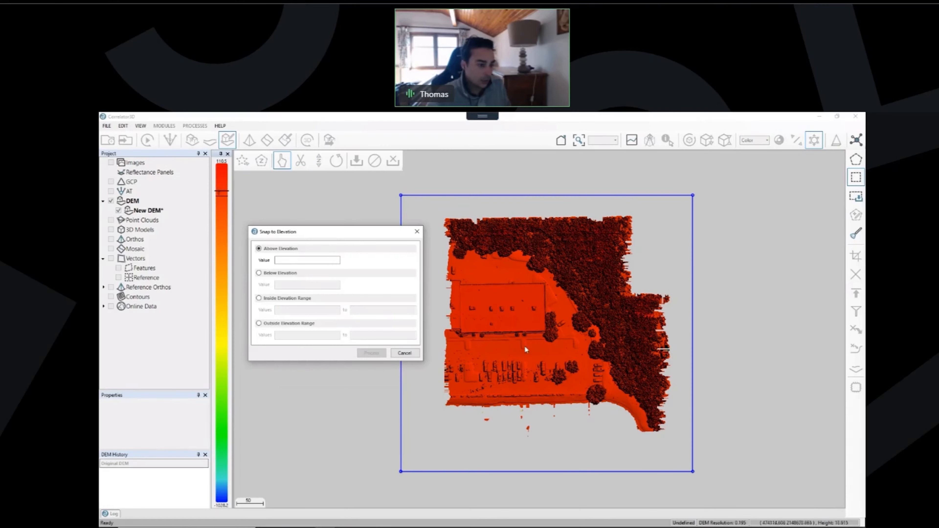
pyautogui.click(258, 273)
pyautogui.click(294, 284)
pyautogui.write('10')
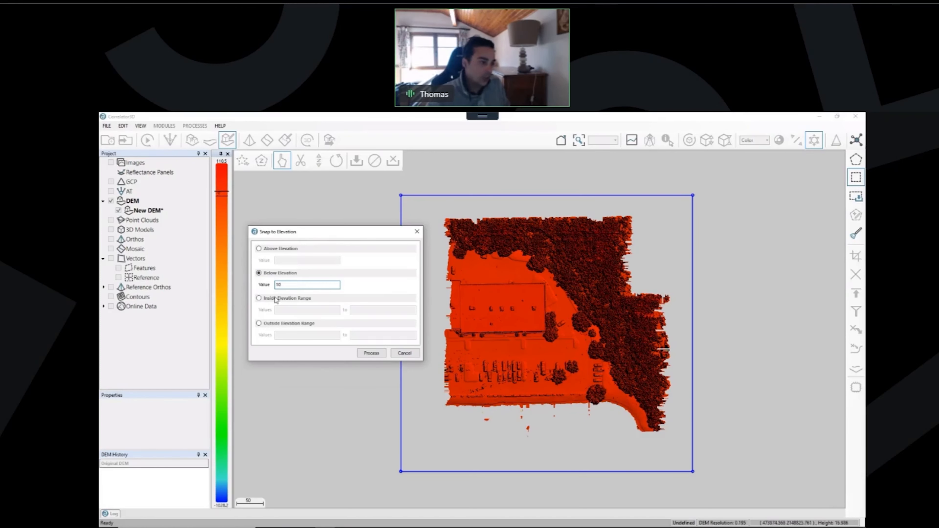
pyautogui.click(366, 353)
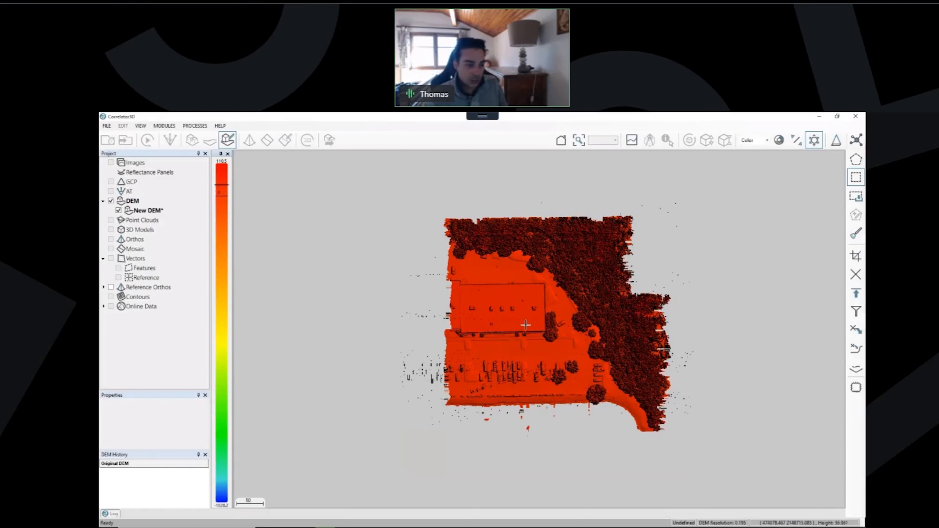
pyautogui.click(856, 331)
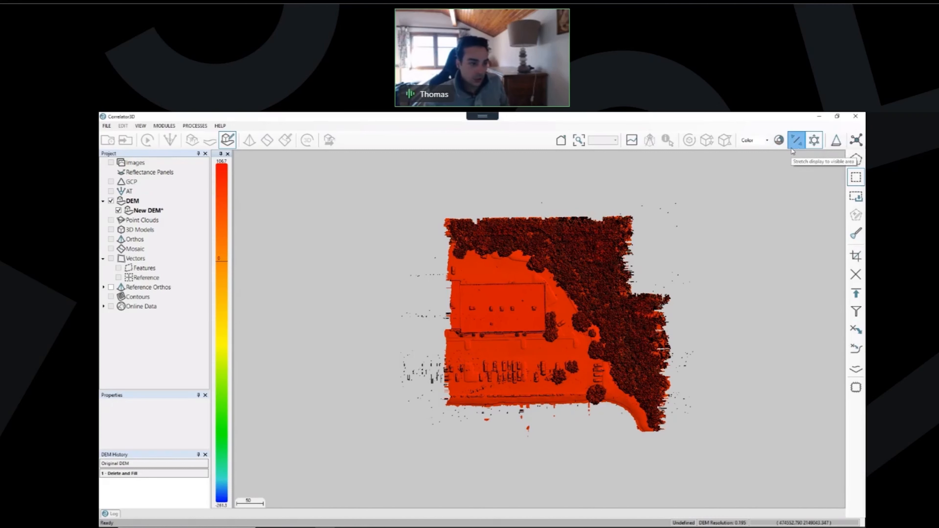
# Stretch the display to the visible area and crop the DEM to a rectangle tightly enclosing the site.
pyautogui.click(795, 140)
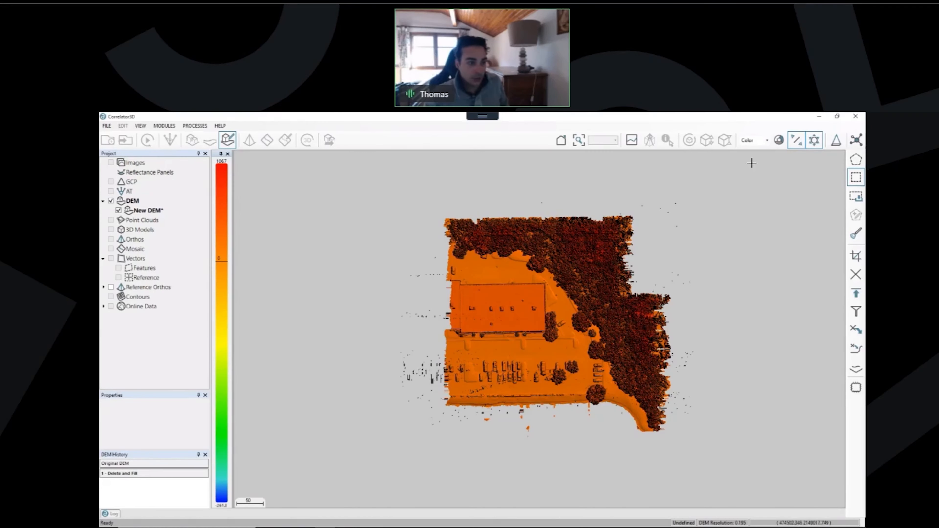
pyautogui.moveTo(445, 218); pyautogui.dragTo(663, 430)
pyautogui.click(856, 261)
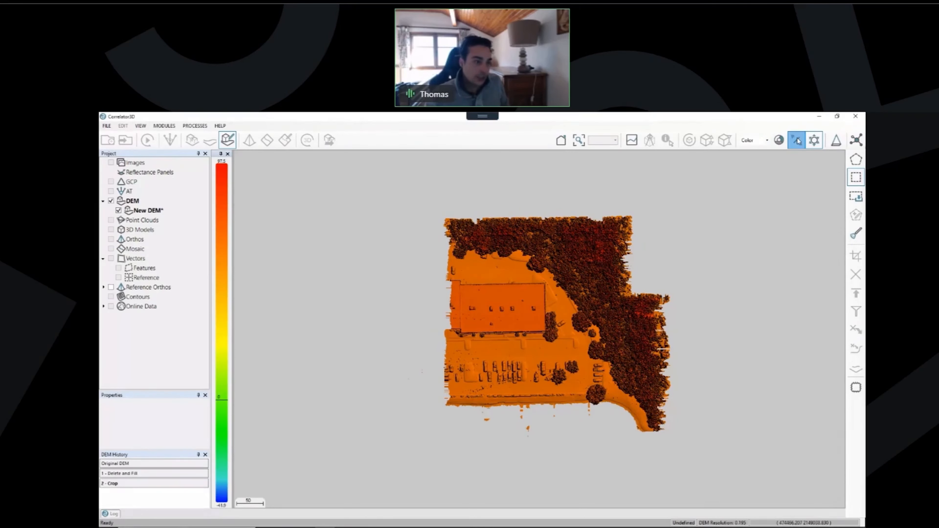
# Show the reference orthos over the cropped DEM again and leave DEM editing.
pyautogui.moveTo(555, 334); pyautogui.dragTo(579, 340, button='middle')
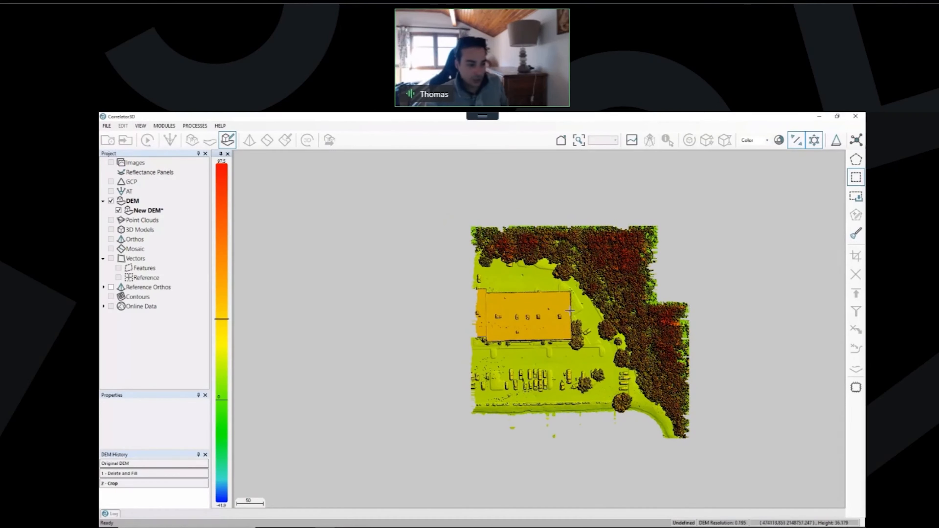
pyautogui.click(111, 287)
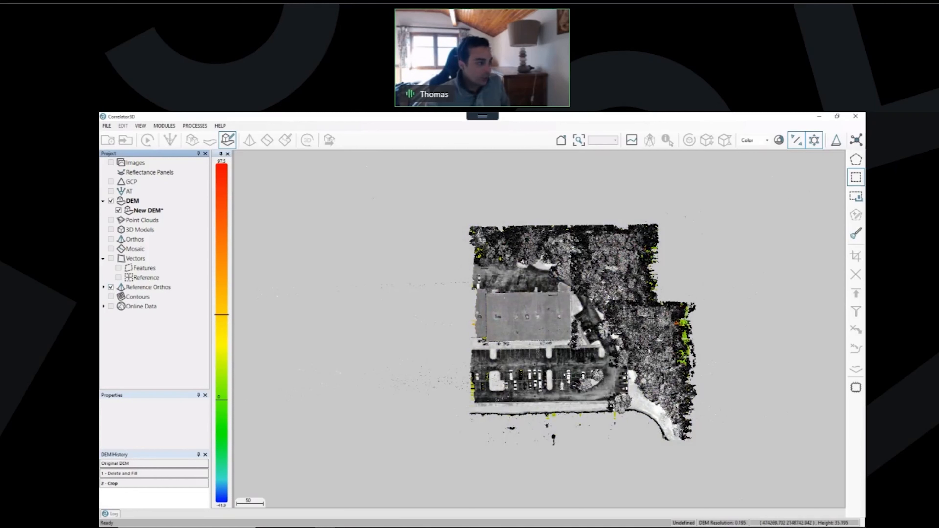
pyautogui.click(227, 140)
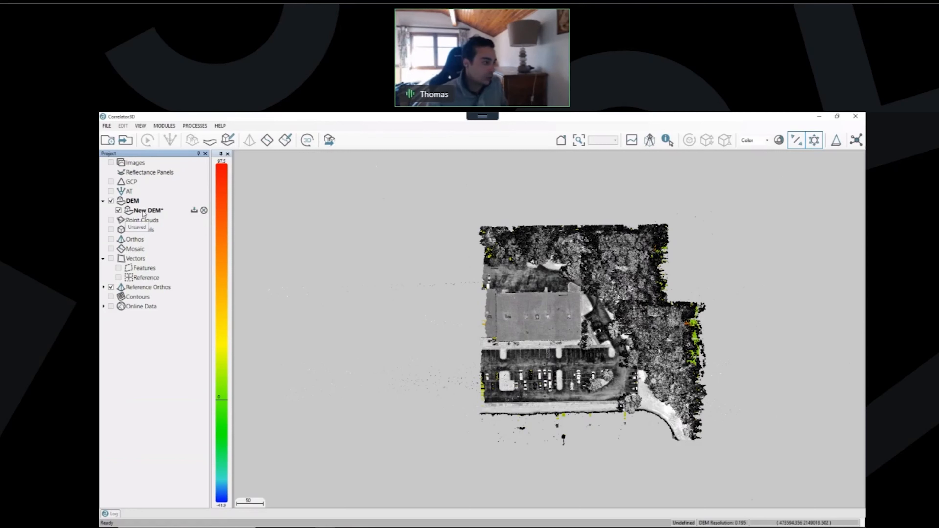
# Open the existing mosaic from the Mosaic folder in DRMP.
pyautogui.click(203, 248)
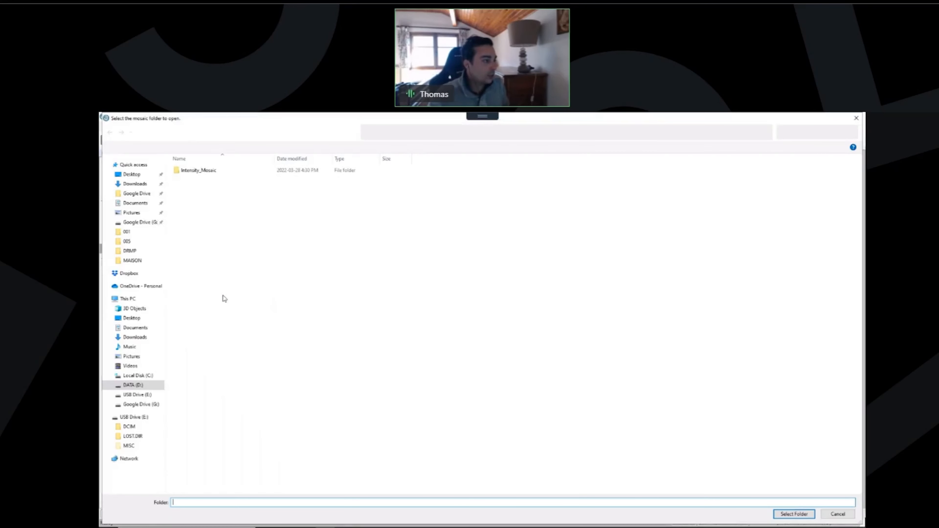
pyautogui.doubleClick(184, 221)
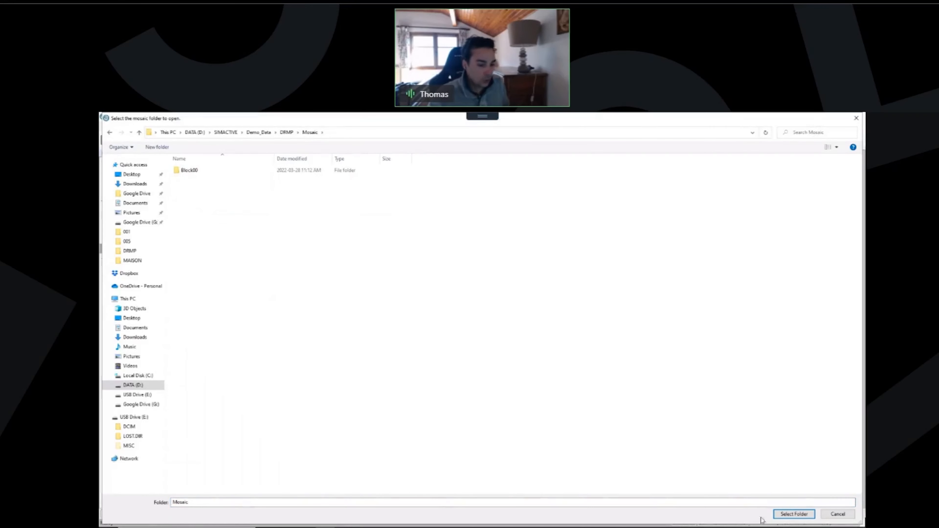
pyautogui.click(792, 514)
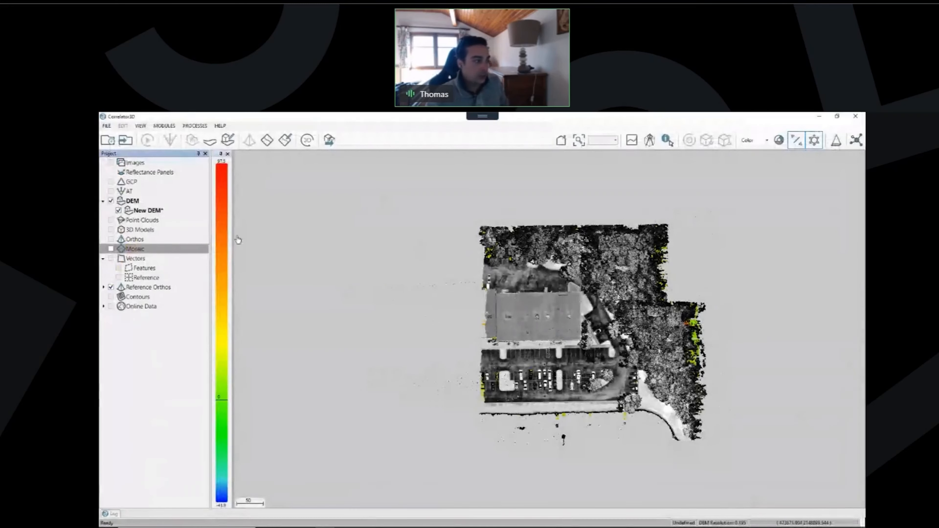
# Display the mosaic over the reference orthos and accept loading its images.
pyautogui.click(112, 249)
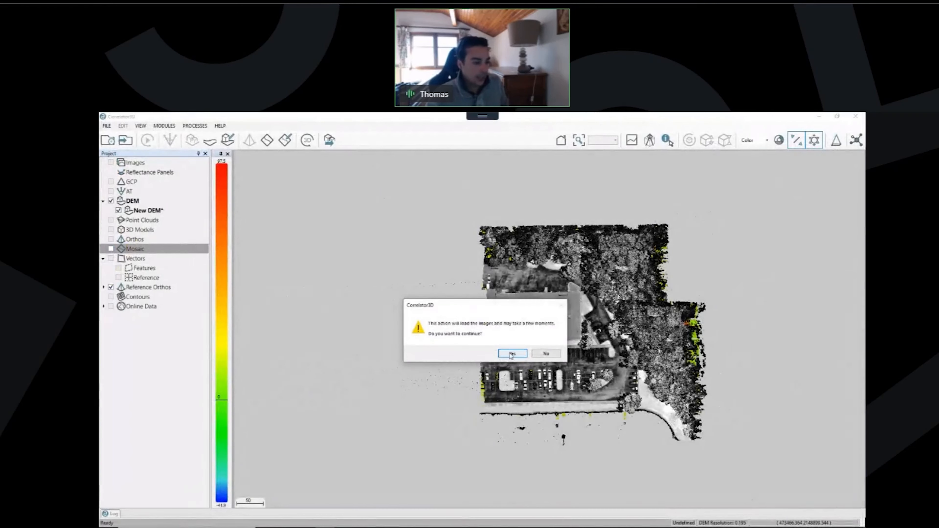
pyautogui.click(509, 356)
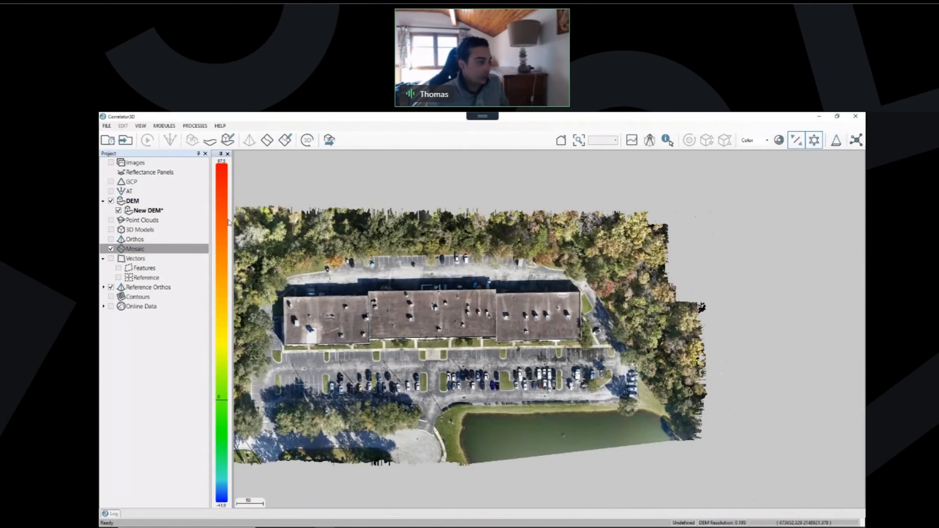
# Open the LIDAR point cloud 005.las from the 005 folder in DRMP.
pyautogui.click(196, 221)
pyautogui.doubleClick(198, 221)
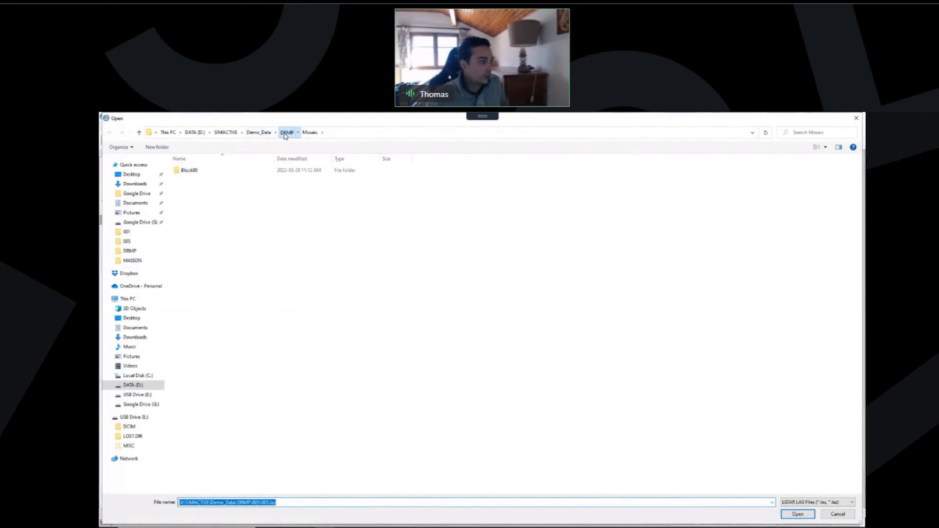
pyautogui.click(287, 132)
pyautogui.doubleClick(186, 203)
pyautogui.click(195, 171)
pyautogui.doubleClick(196, 171)
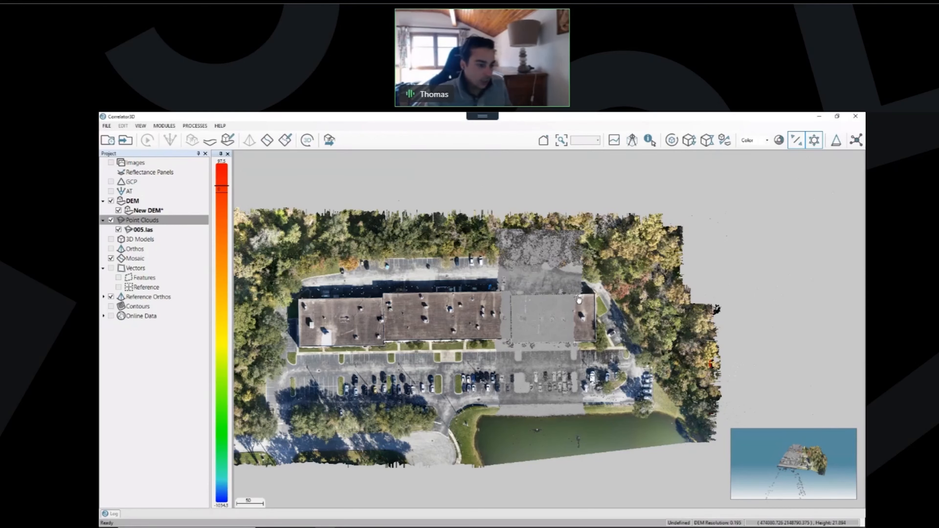
# Review the output band assignments for Point Cloud Colorization without running the process.
pyautogui.click(197, 125)
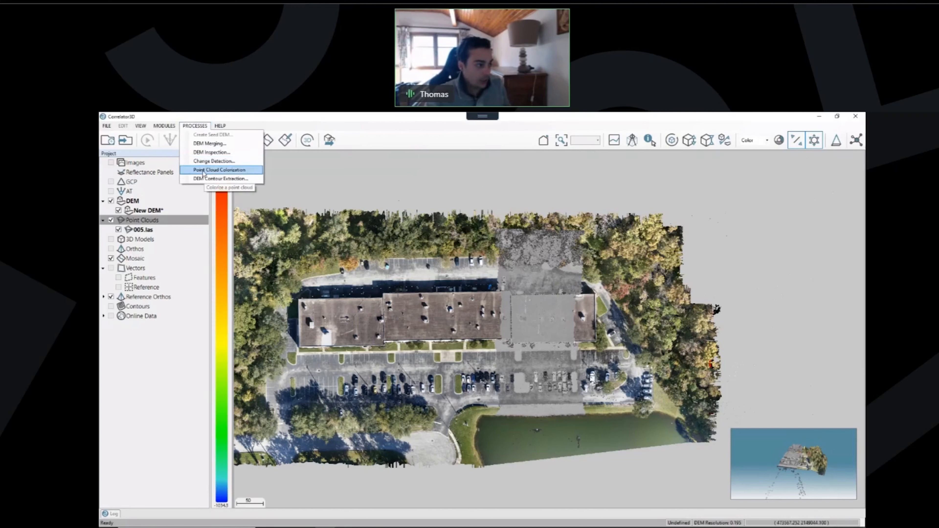
pyautogui.click(219, 169)
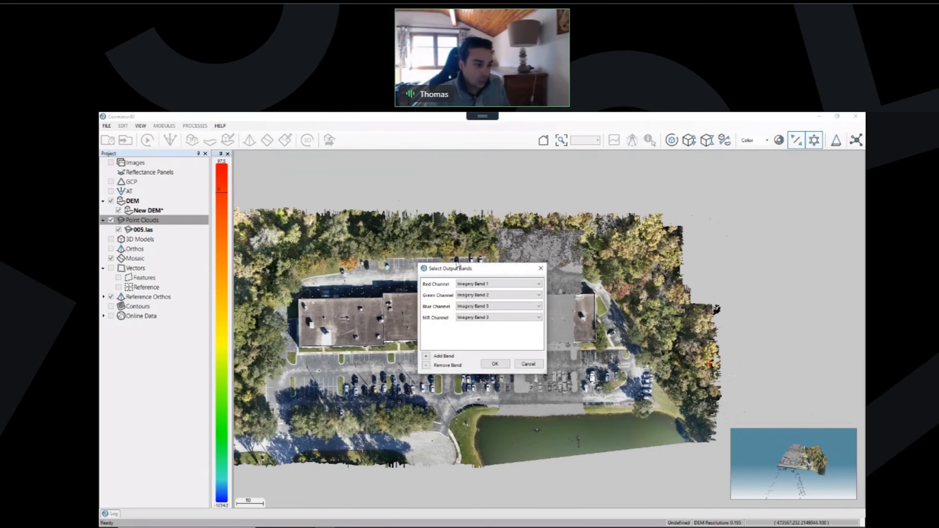
pyautogui.moveTo(466, 272); pyautogui.dragTo(666, 210)
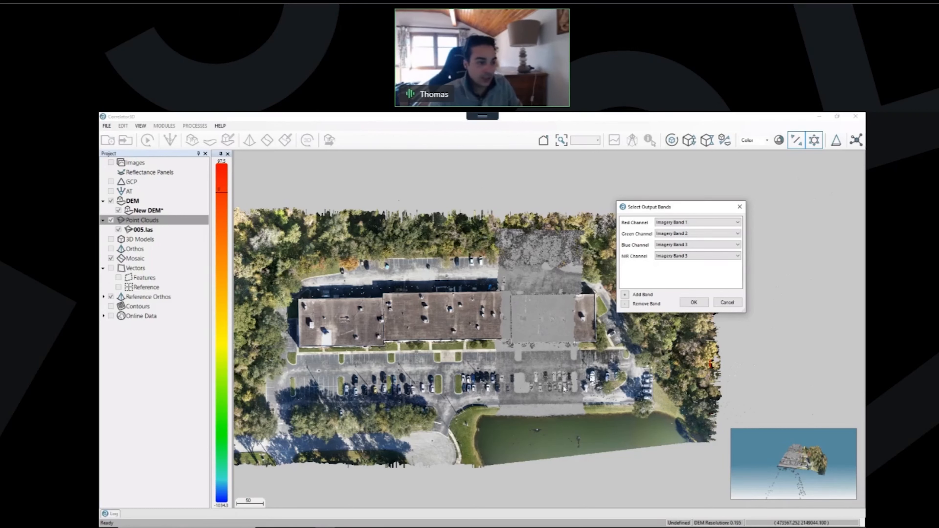
pyautogui.click(151, 261)
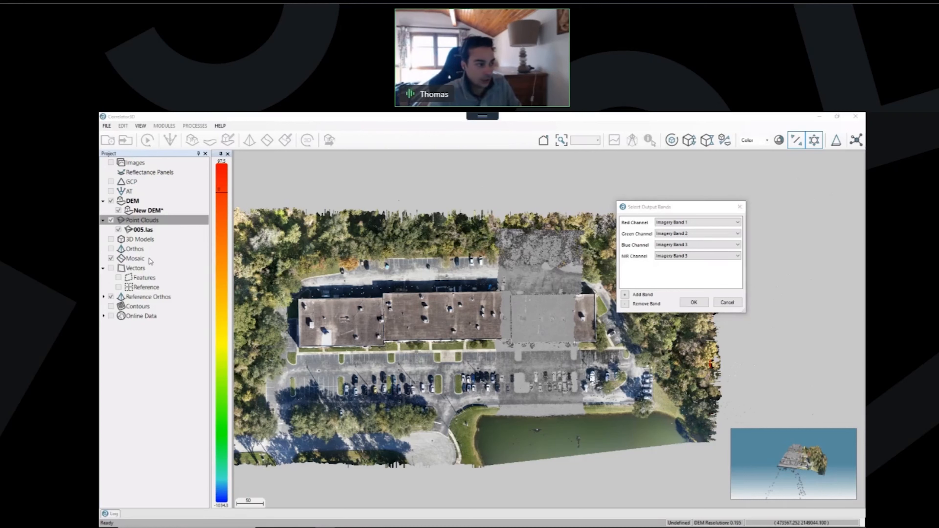
pyautogui.click(126, 259)
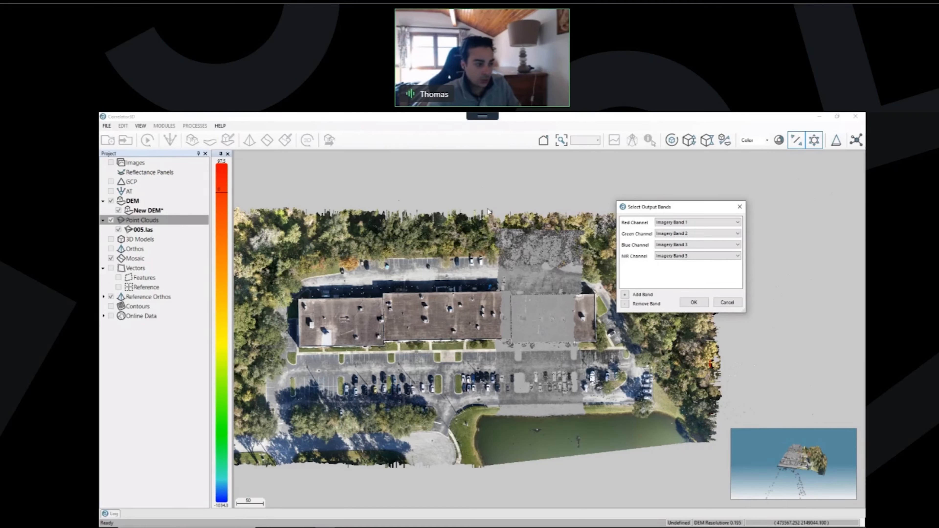
pyautogui.click(740, 207)
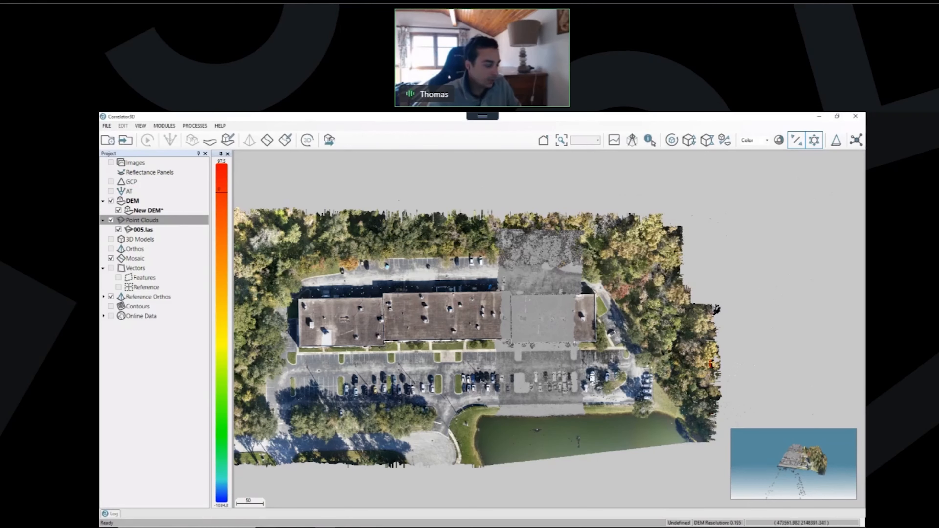
# Switch to File Explorer and open the script 001.spt from the DRMP 001 folder in Sublime Text.
pyautogui.click(316, 527)
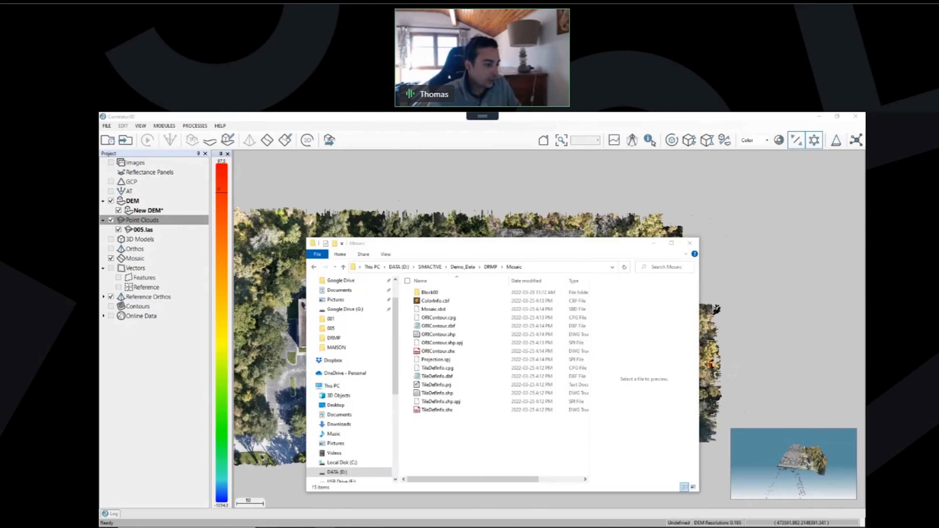
pyautogui.click(490, 266)
pyautogui.click(462, 293)
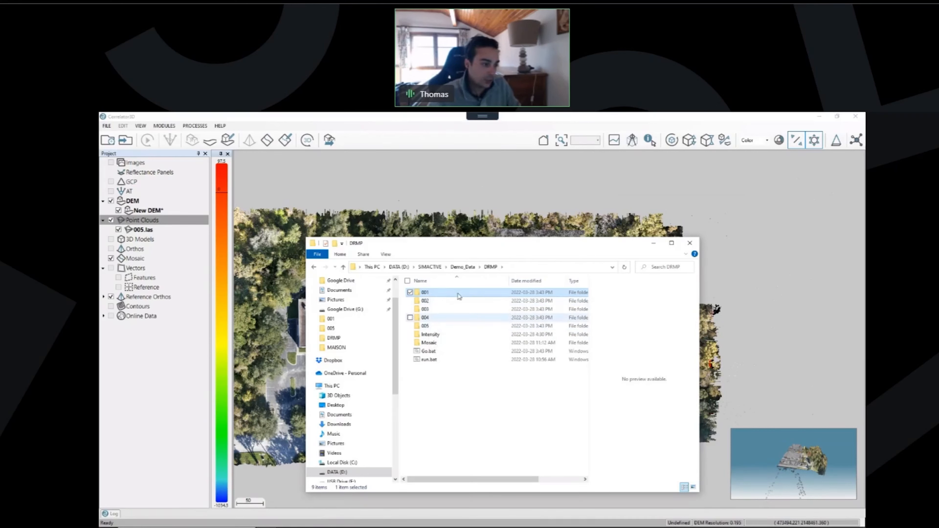
pyautogui.moveTo(494, 244); pyautogui.dragTo(523, 215)
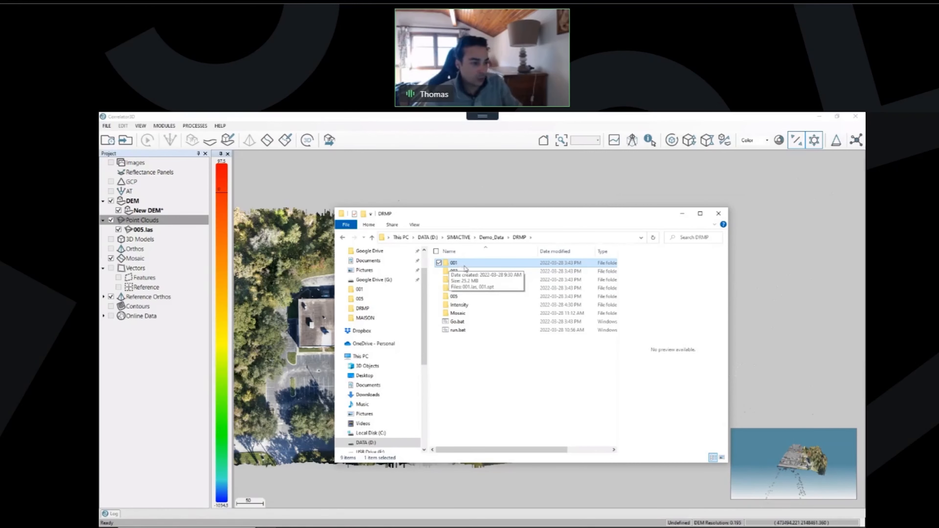
pyautogui.doubleClick(455, 263)
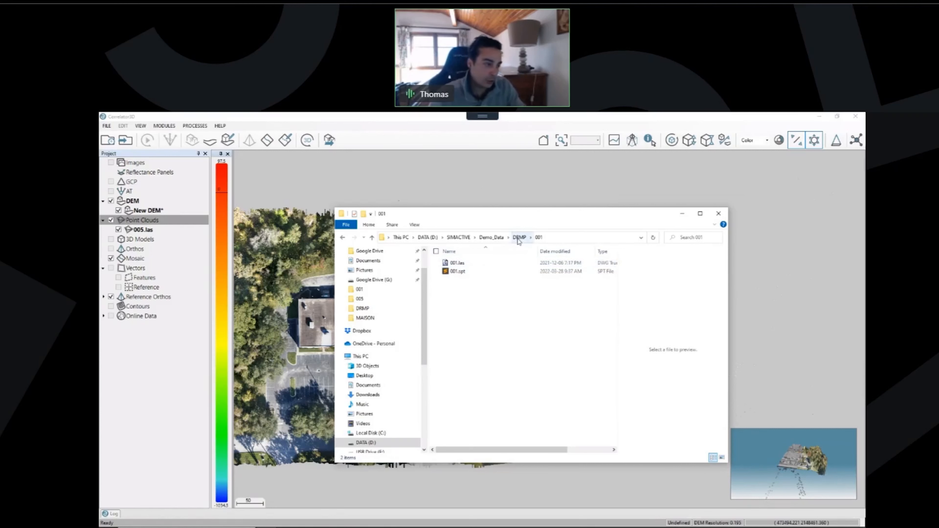
pyautogui.click(458, 266)
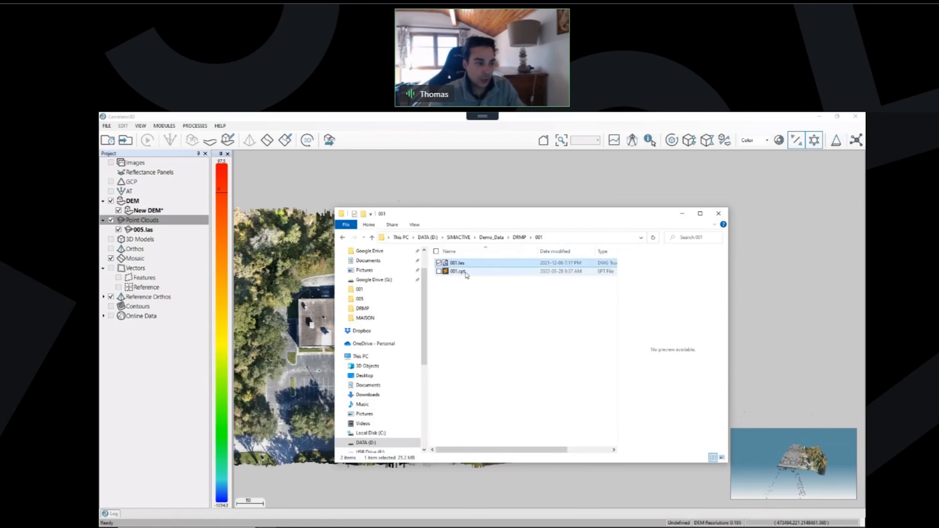
pyautogui.click(458, 273)
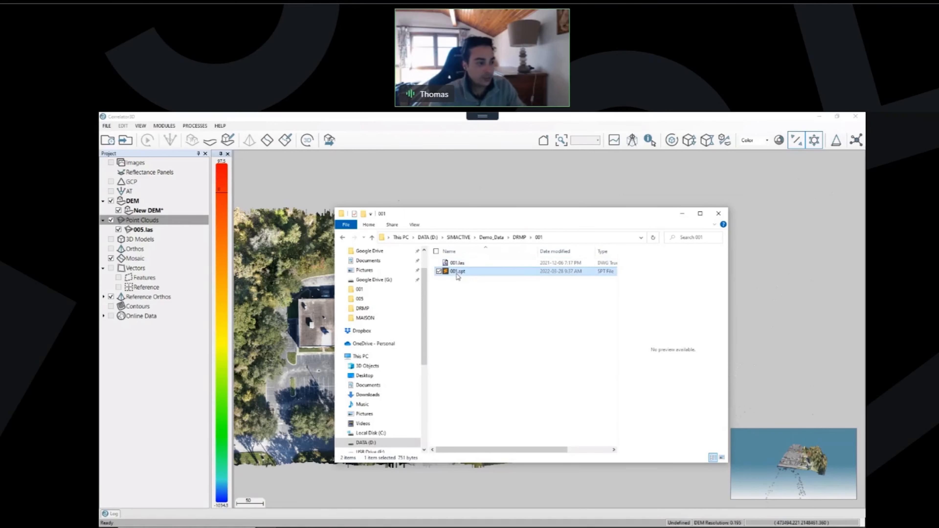
pyautogui.moveTo(455, 261); pyautogui.dragTo(537, 215)
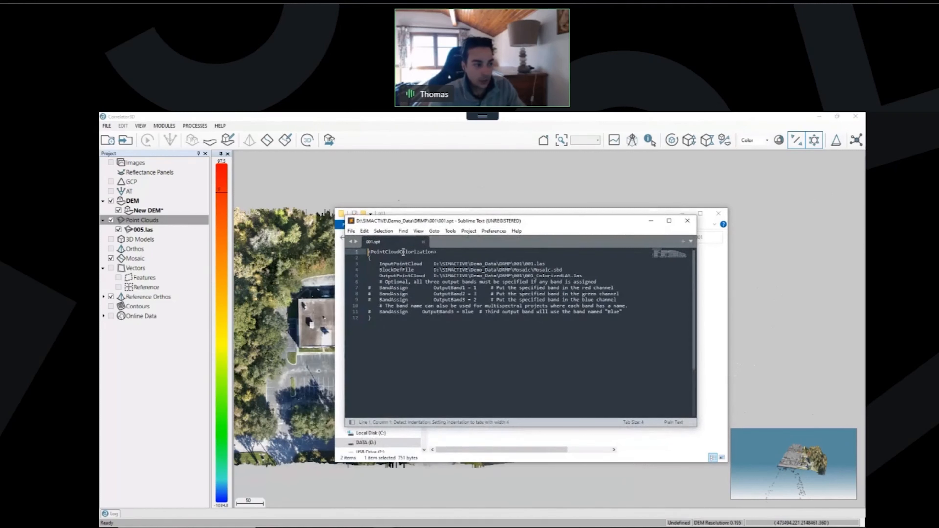
# Examine the PointCloudColorization script's header, input point cloud, mosaic block definition file and output path, and close the script.
pyautogui.moveTo(437, 252); pyautogui.dragTo(361, 252)
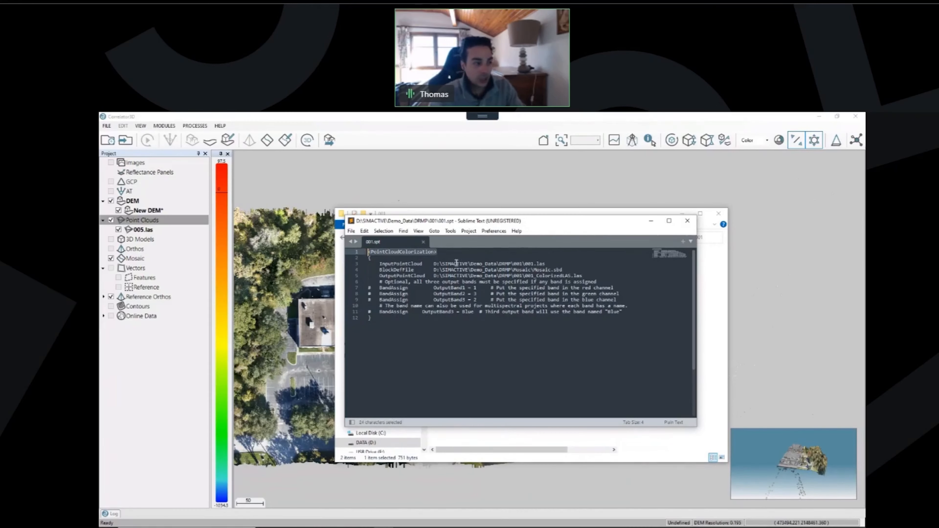
pyautogui.moveTo(371, 319); pyautogui.dragTo(369, 253)
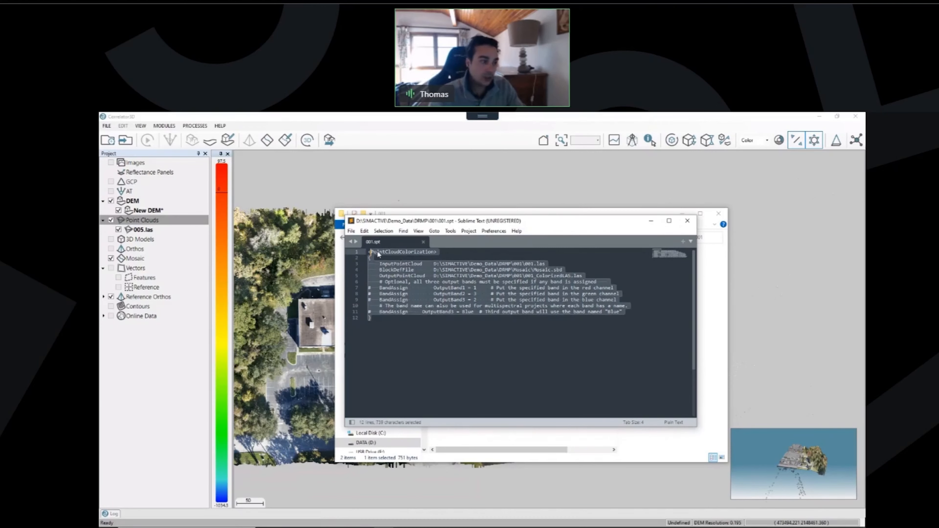
pyautogui.click(377, 253)
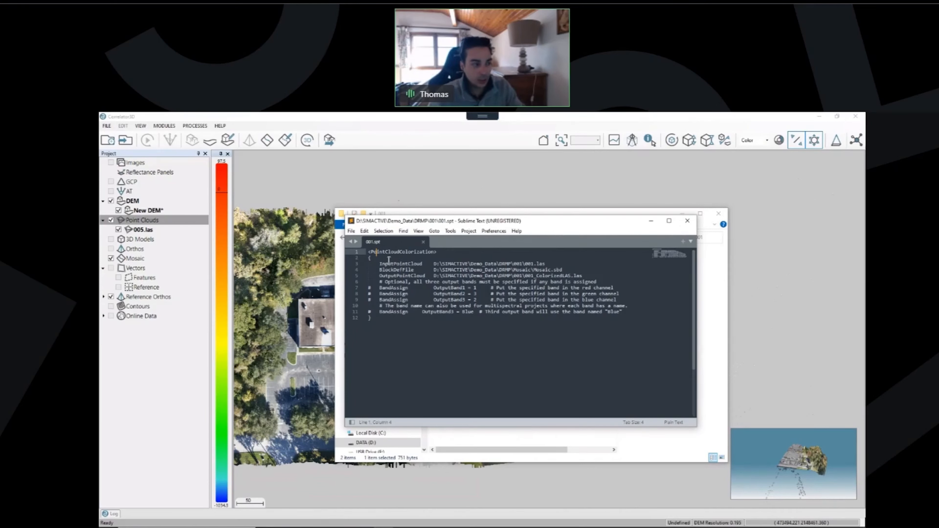
pyautogui.moveTo(368, 251); pyautogui.dragTo(453, 256)
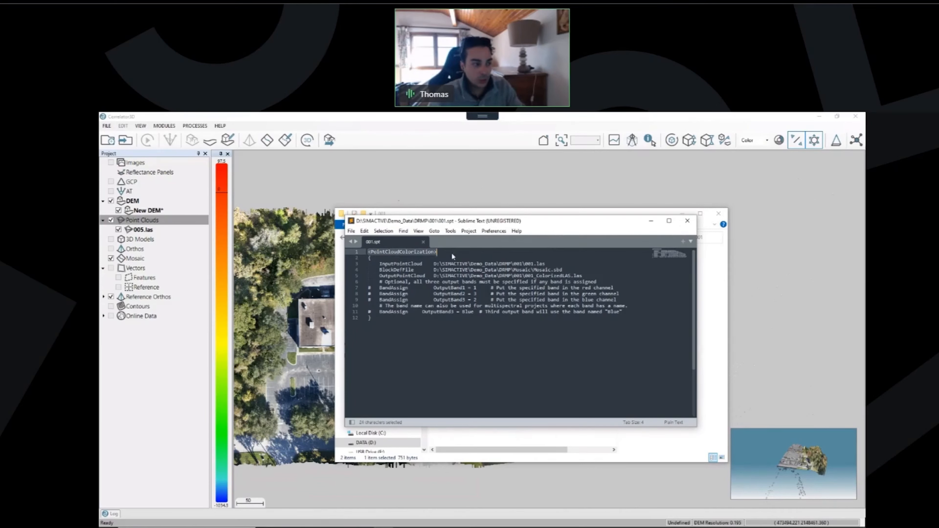
pyautogui.doubleClick(383, 263)
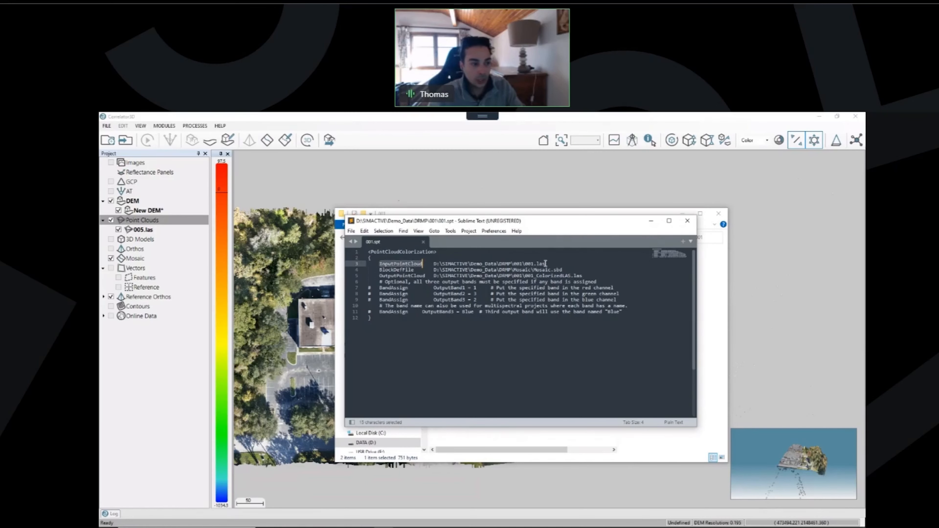
pyautogui.click(380, 270)
pyautogui.moveTo(386, 270); pyautogui.dragTo(412, 270)
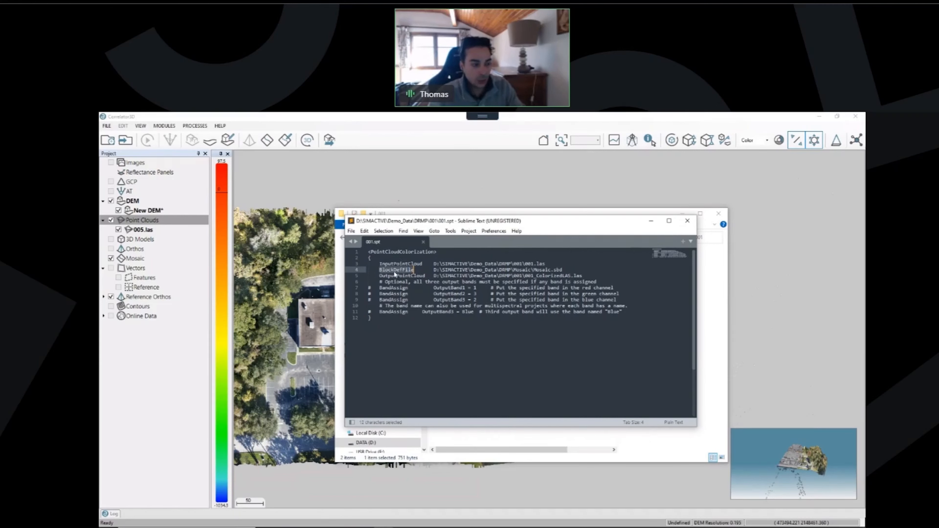
pyautogui.moveTo(562, 269); pyautogui.dragTo(515, 269)
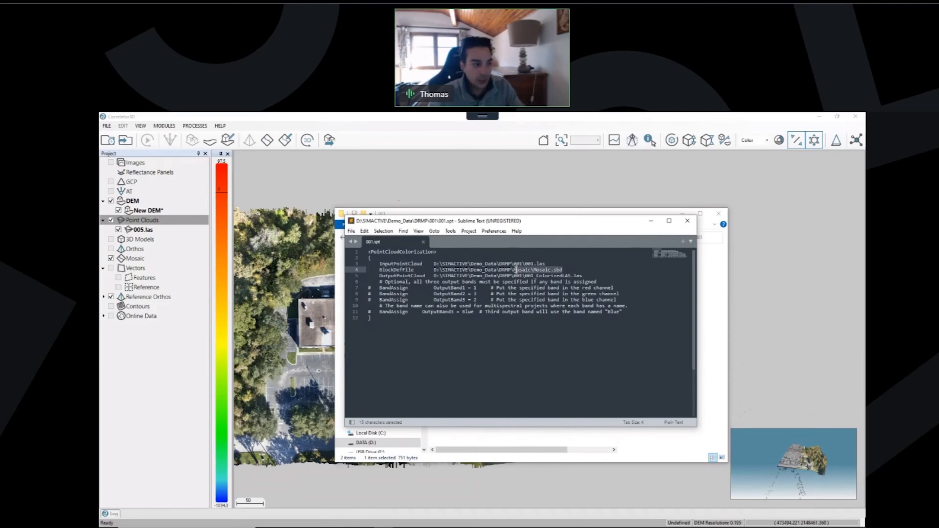
pyautogui.click(181, 365)
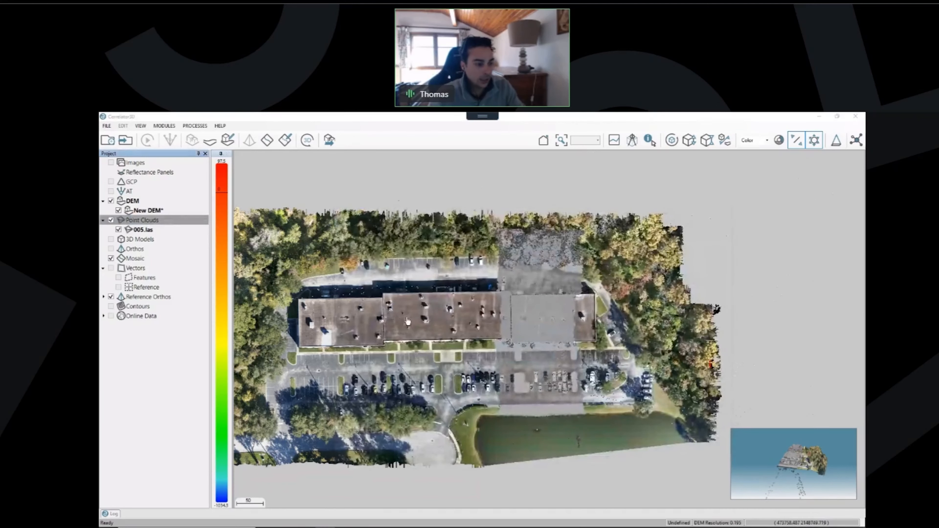
pyautogui.hotkey('alt', 'Tab')
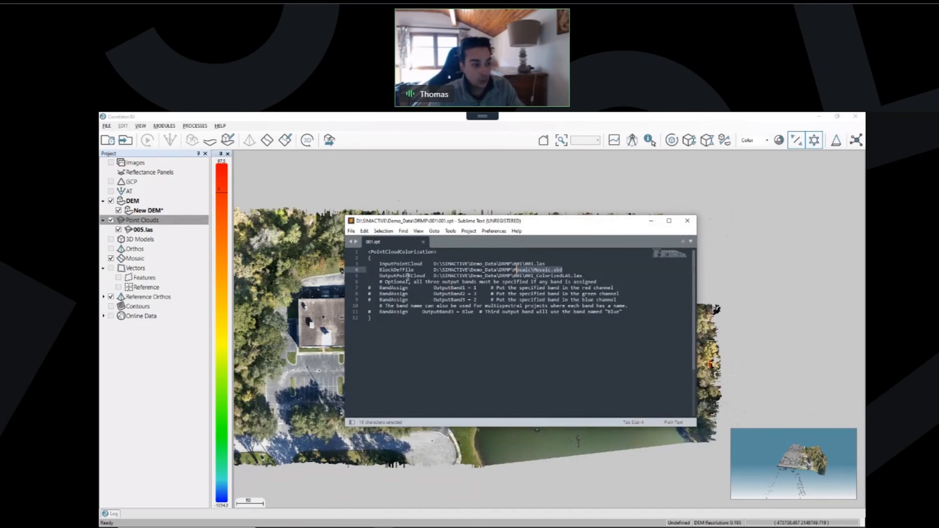
pyautogui.doubleClick(518, 275)
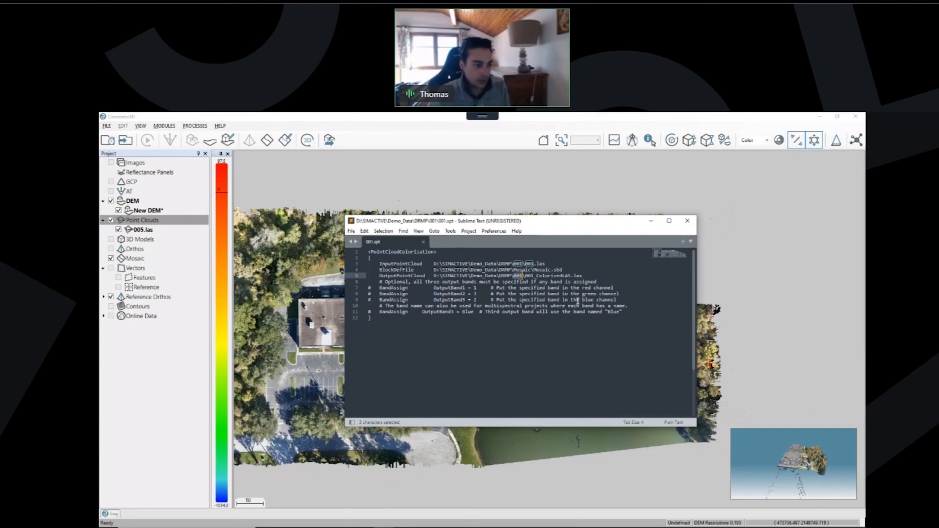
pyautogui.click(687, 221)
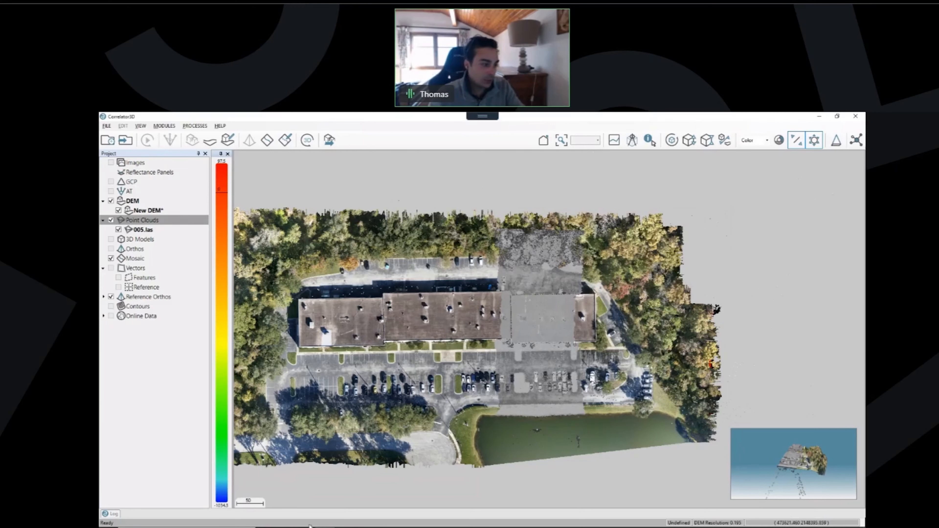
# Open Go.bat from the DRMP folder in Notepad3, examine its FOR loop and 00* folder pattern, and close it.
pyautogui.moveTo(267, 527)
pyautogui.click(267, 504)
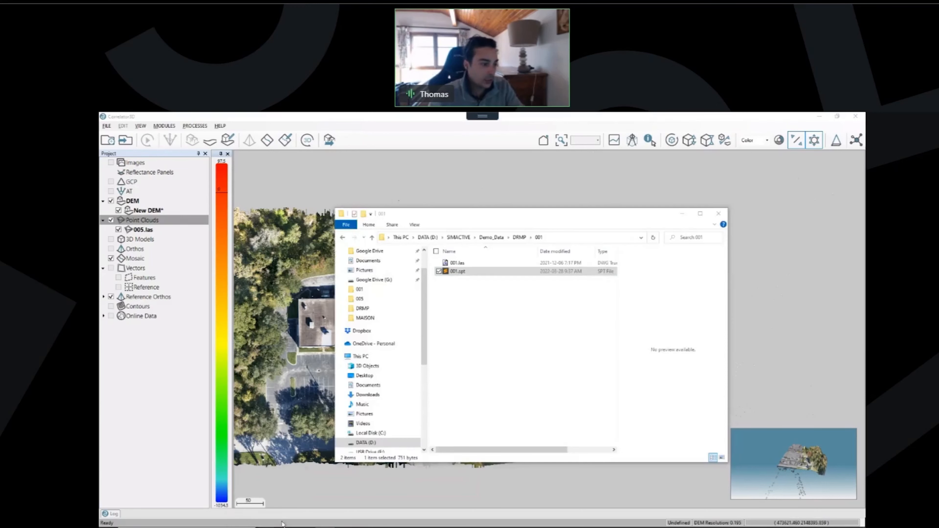
pyautogui.click(520, 238)
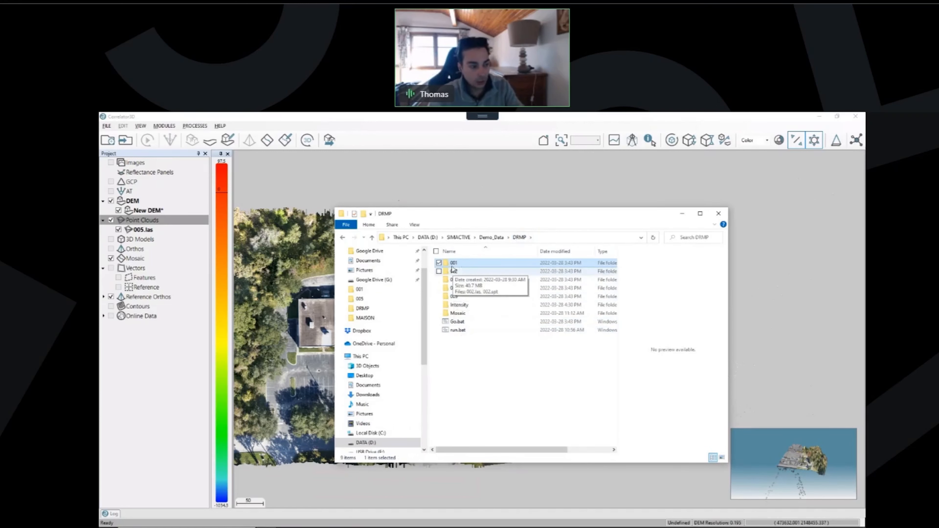
pyautogui.rightClick(456, 324)
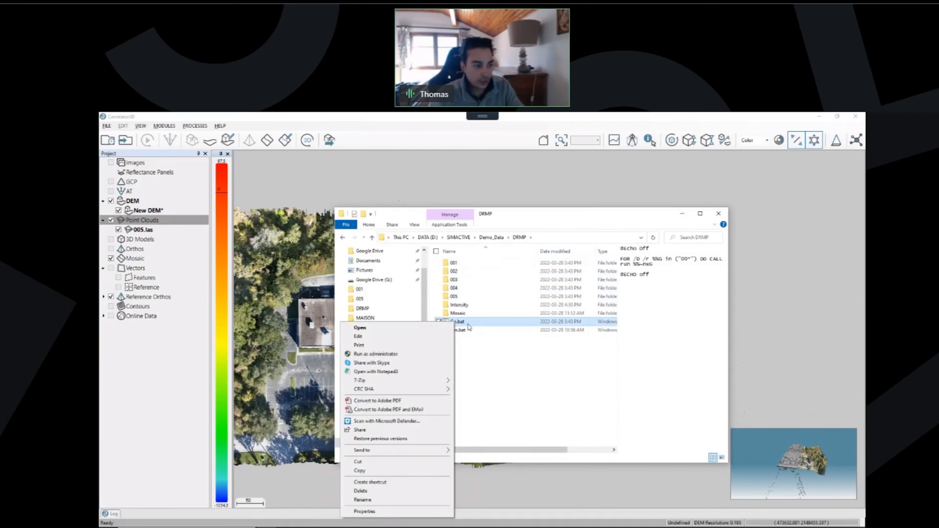
pyautogui.click(385, 354)
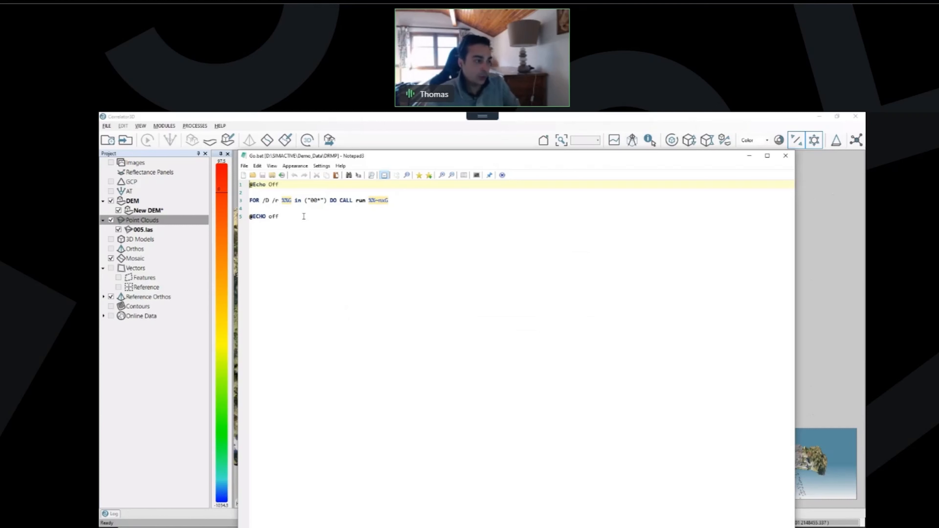
pyautogui.doubleClick(259, 200)
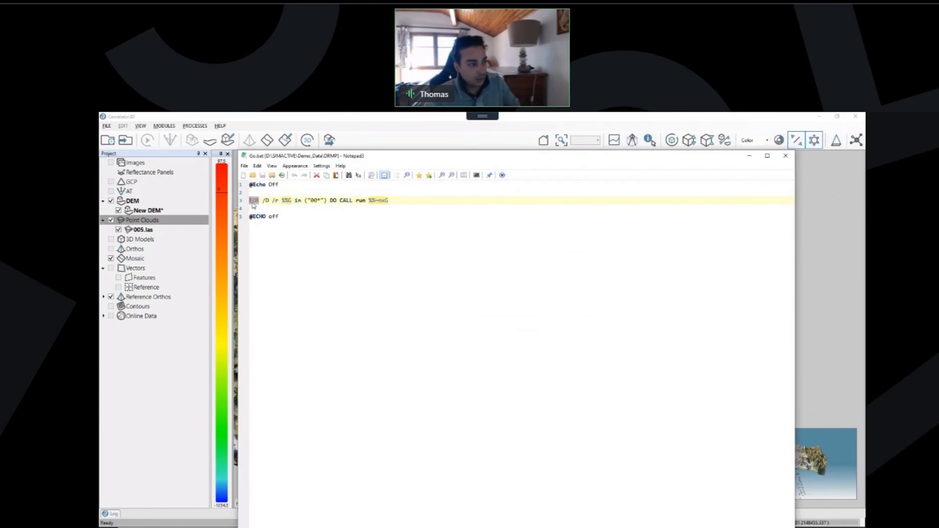
pyautogui.doubleClick(314, 200)
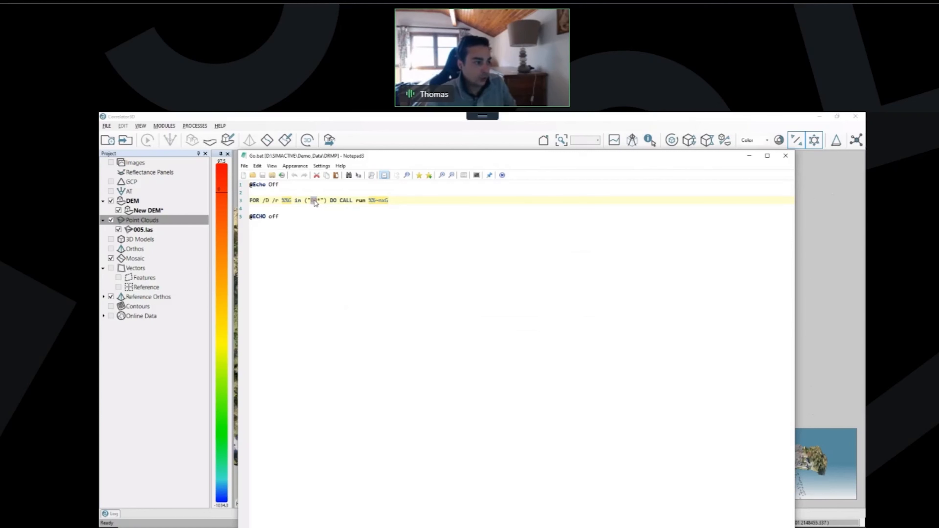
pyautogui.click(785, 156)
# Open run.bat from the DRMP folder in Notepad3.
pyautogui.click(457, 330)
pyautogui.rightClick(457, 333)
pyautogui.click(377, 379)
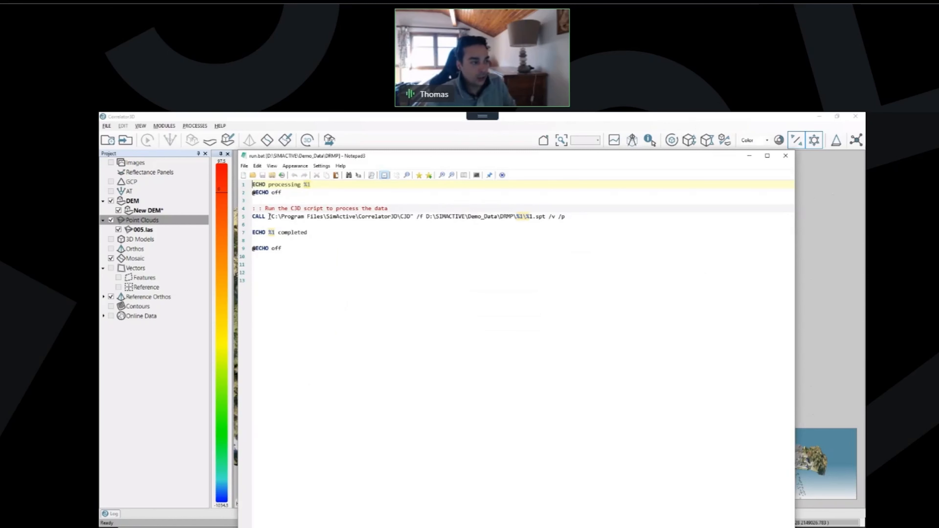
# Examine the Correlator3D executable path and .spt script argument on run.bat's CALL line, and close the file.
pyautogui.moveTo(268, 216); pyautogui.dragTo(384, 223)
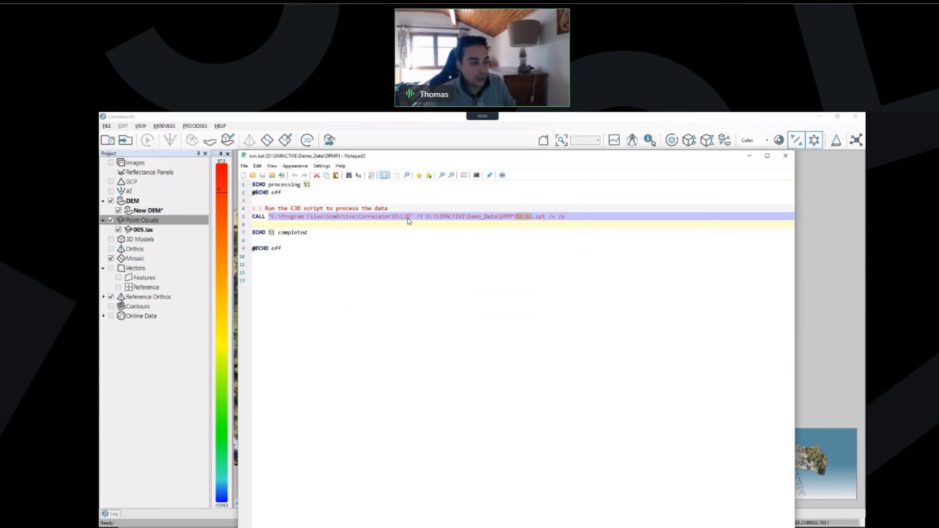
pyautogui.click(545, 225)
pyautogui.moveTo(546, 217); pyautogui.dragTo(535, 217)
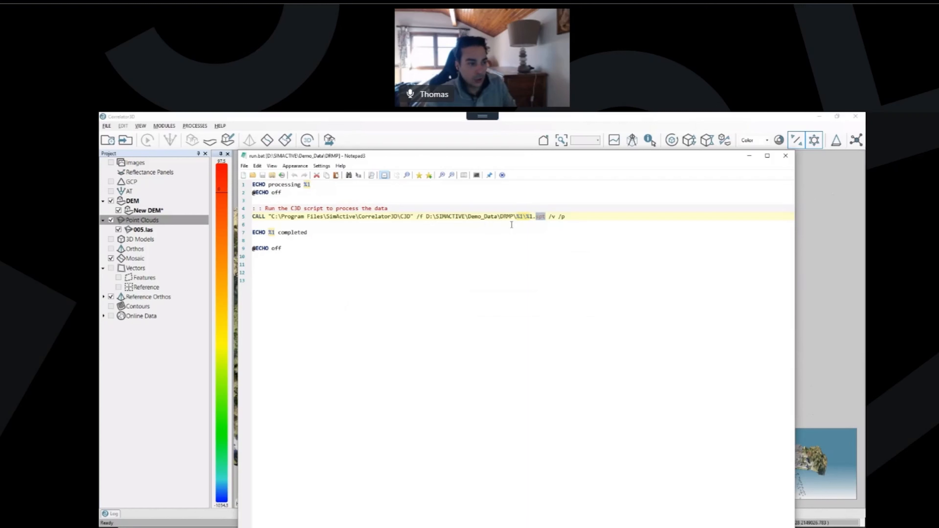
pyautogui.click(785, 157)
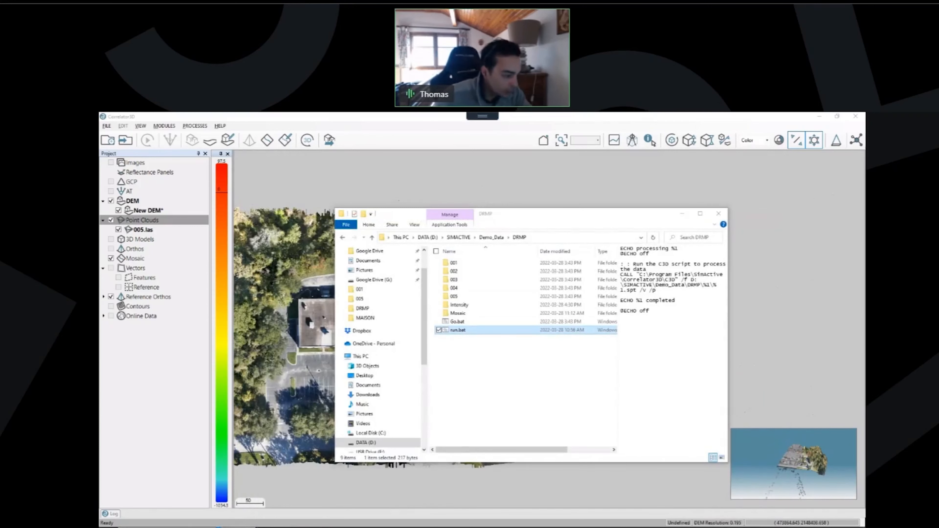
# Open a Command Prompt window.
pyautogui.press('super')
pyautogui.write('cmd')
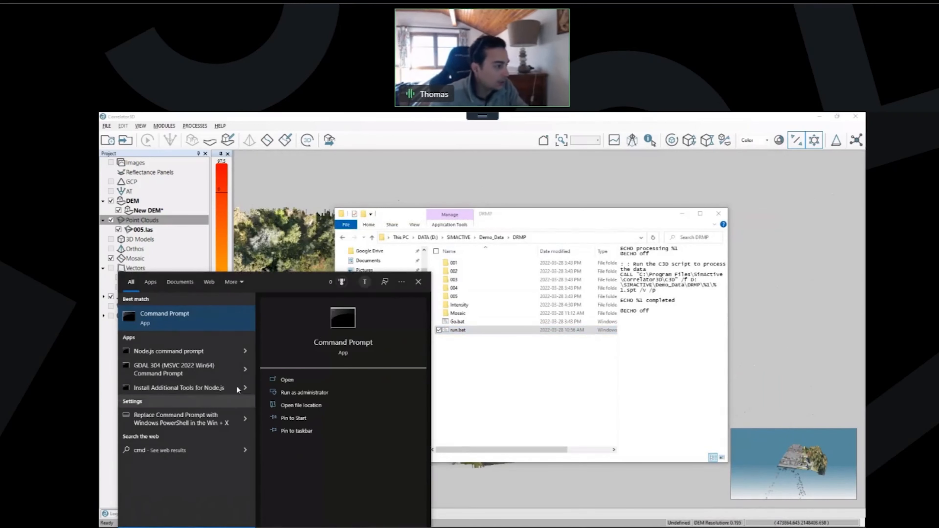
pyautogui.click(189, 317)
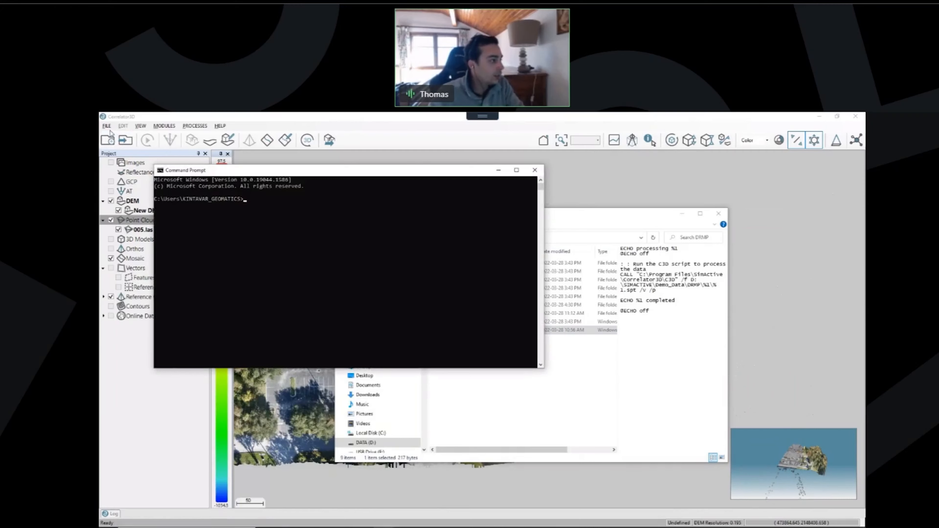
# Switch to Correlator3D and close the loaded data, declining to create a project.
pyautogui.click(110, 126)
pyautogui.click(106, 126)
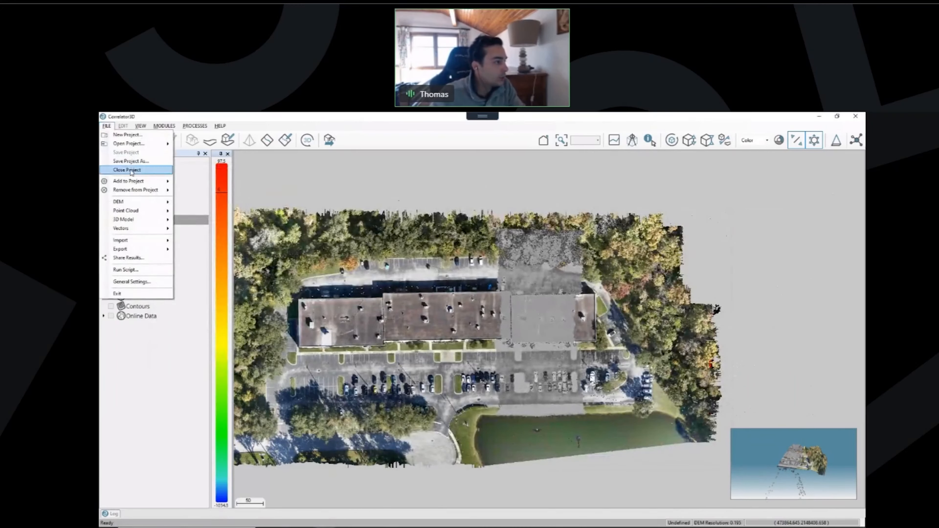
pyautogui.click(113, 173)
pyautogui.click(488, 355)
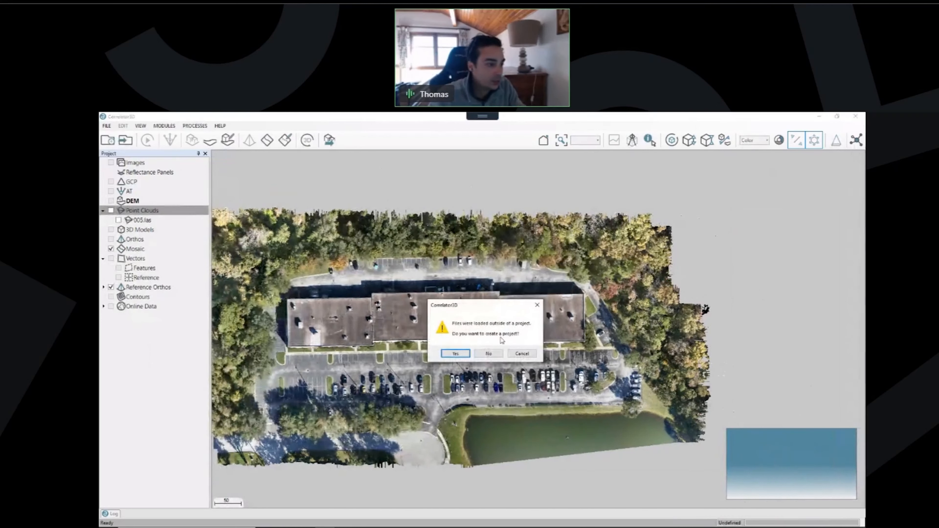
pyautogui.click(489, 354)
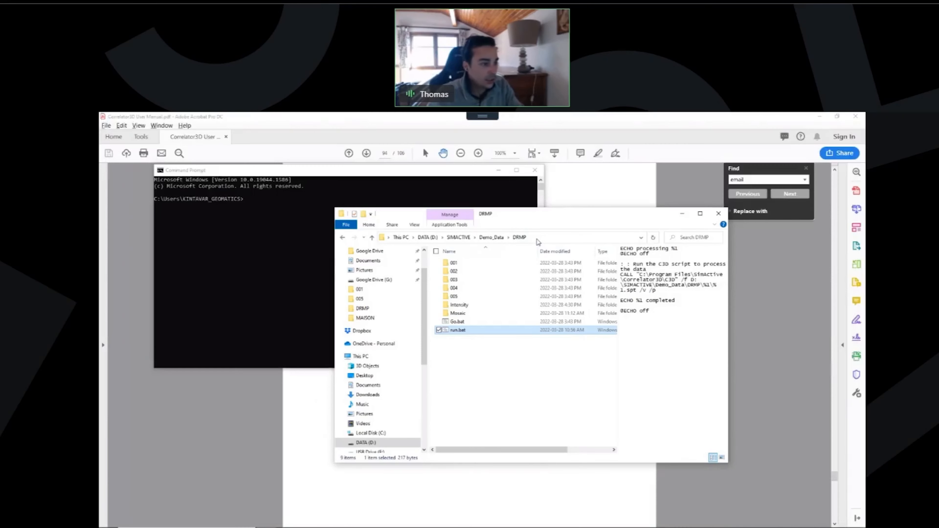
# Copy the DRMP folder path from File Explorer and change the Command Prompt's directory to D:\SIMACTIVE\Demo_Data\DRMP.
pyautogui.click(538, 238)
pyautogui.hotkey('ctrl', 'c')
pyautogui.click(277, 207)
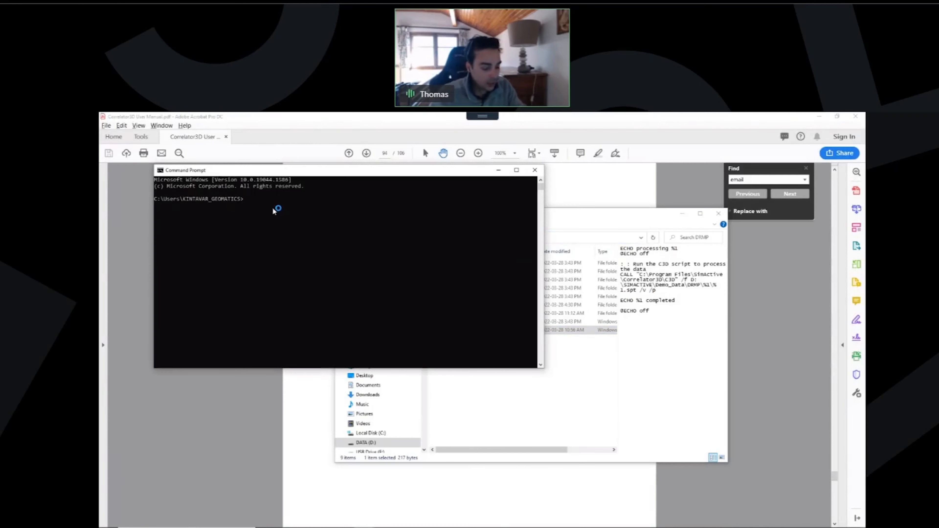
pyautogui.write('D:')
pyautogui.press('Return')
pyautogui.write('cd')
pyautogui.hotkey('ctrl', 'v')
pyautogui.press('Return')
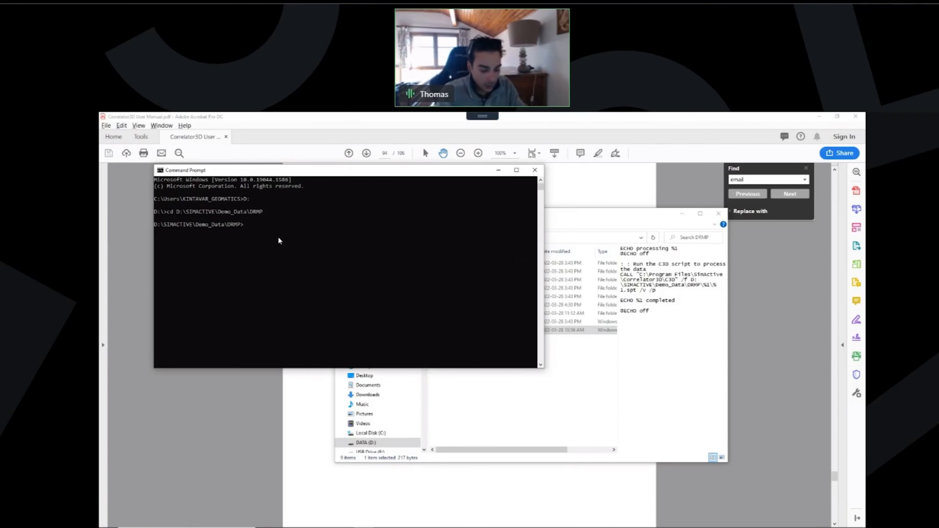
# Run Go.bat in the Command Prompt and reposition its window to follow the processing beside the DRMP folder.
pyautogui.write('Go.bat')
pyautogui.press('Return')
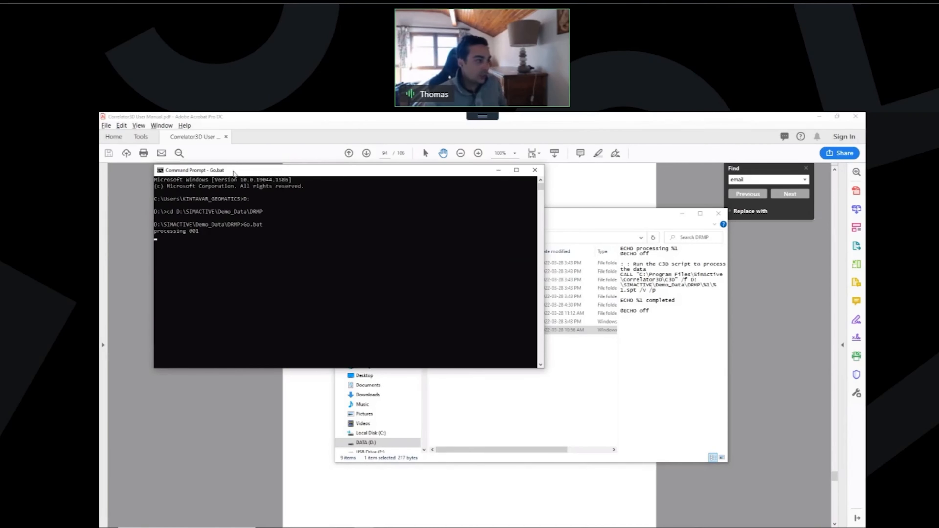
pyautogui.scroll(-2, 264, 229)
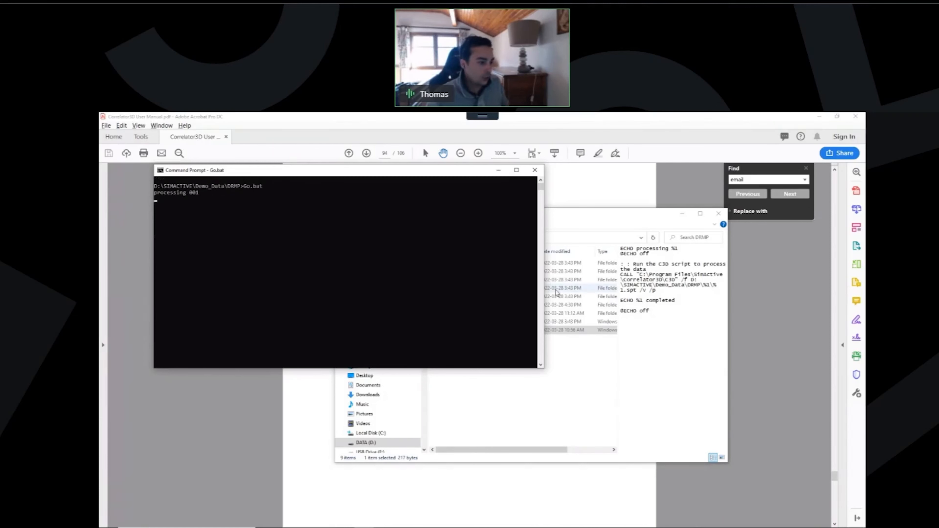
pyautogui.moveTo(459, 173); pyautogui.dragTo(497, 370)
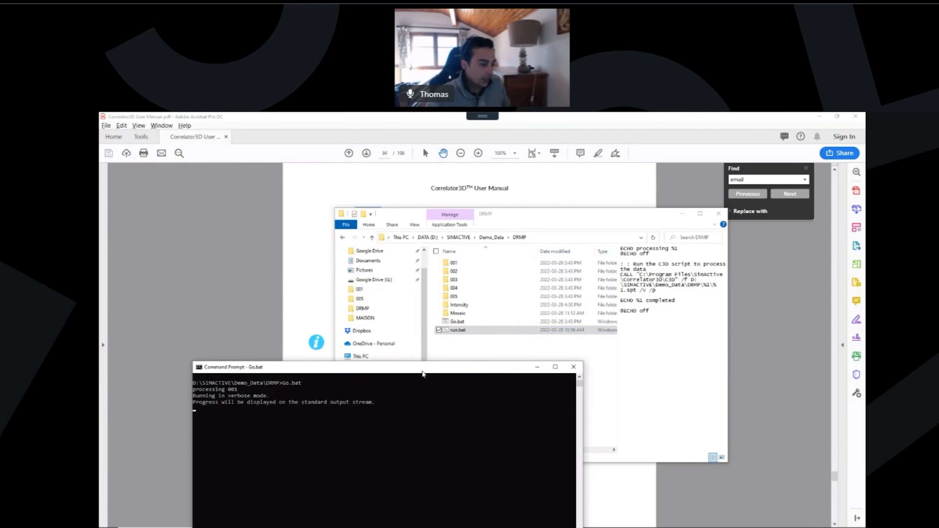
pyautogui.moveTo(423, 373); pyautogui.dragTo(473, 326)
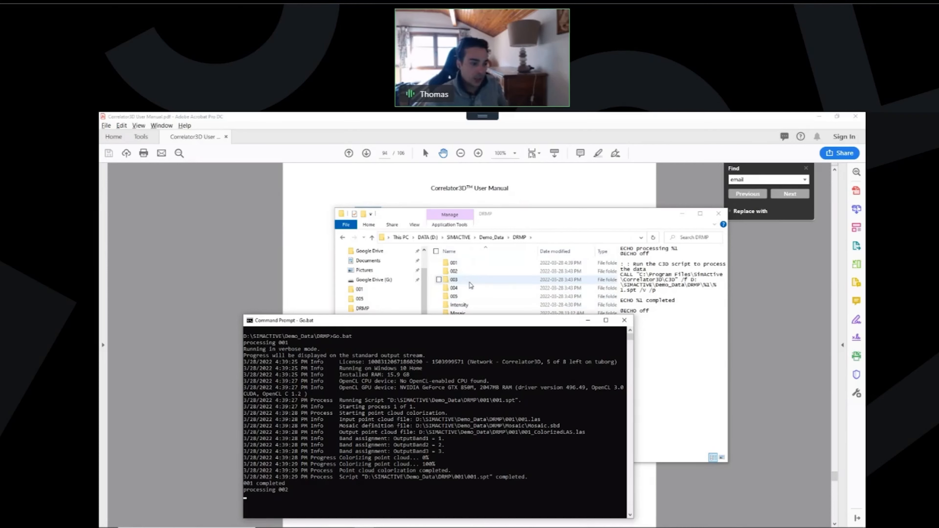
pyautogui.moveTo(465, 324); pyautogui.dragTo(506, 256)
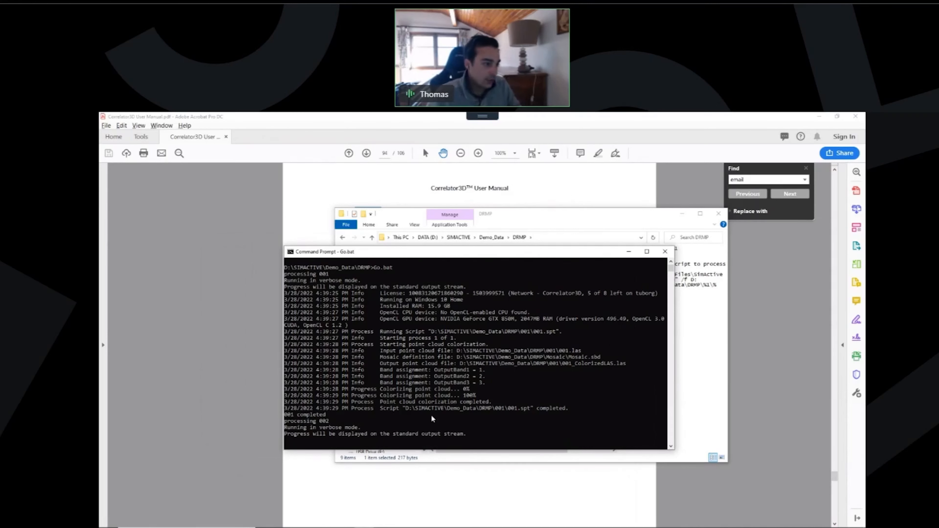
# Check for 001_ColorizedLAS.las in the DRMP 001 folder and close the Command Prompt running Go.bat.
pyautogui.click(544, 222)
pyautogui.doubleClick(454, 263)
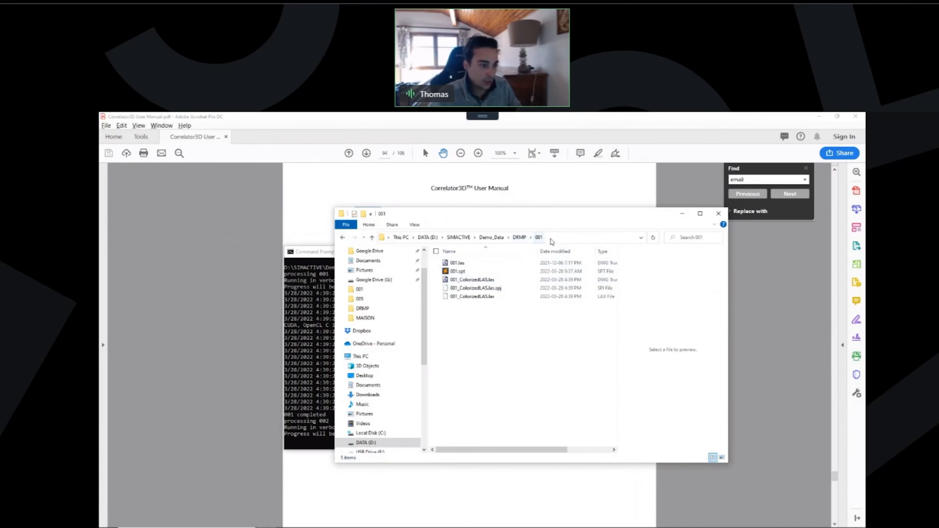
pyautogui.click(462, 281)
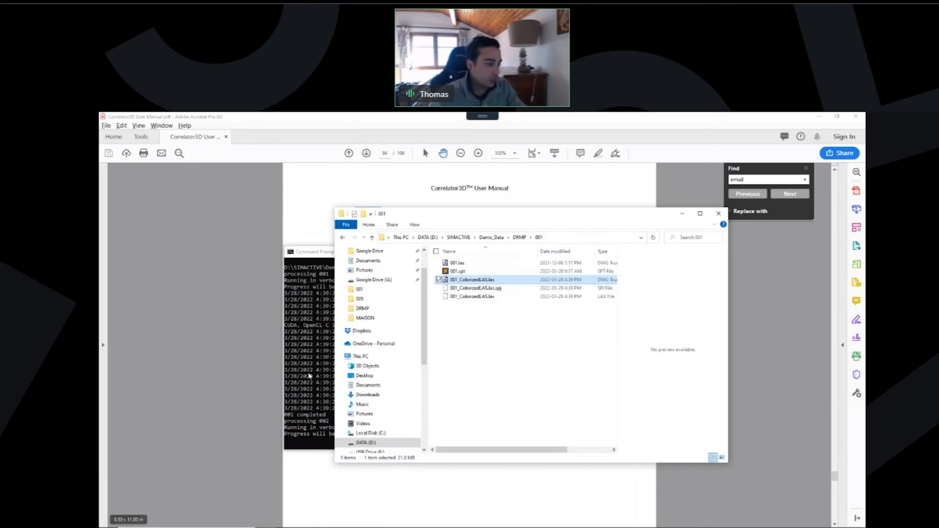
pyautogui.click(302, 388)
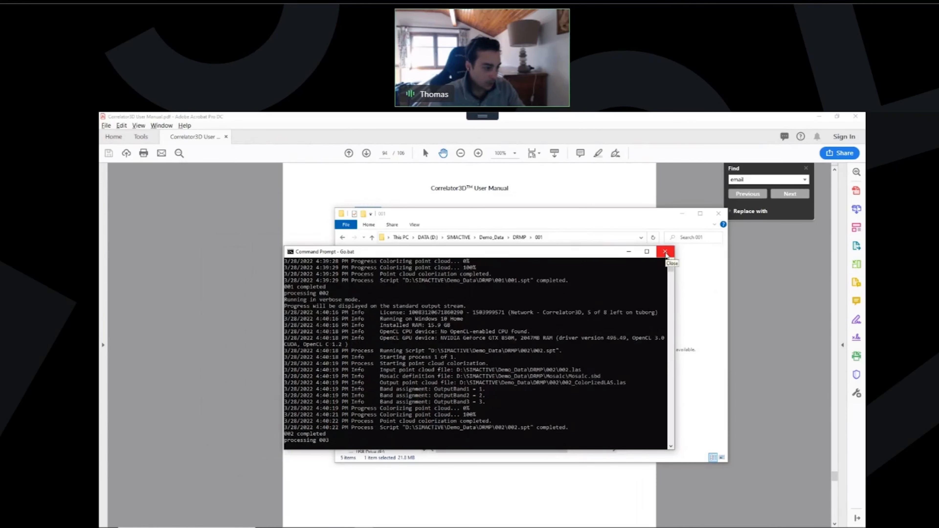
pyautogui.click(665, 251)
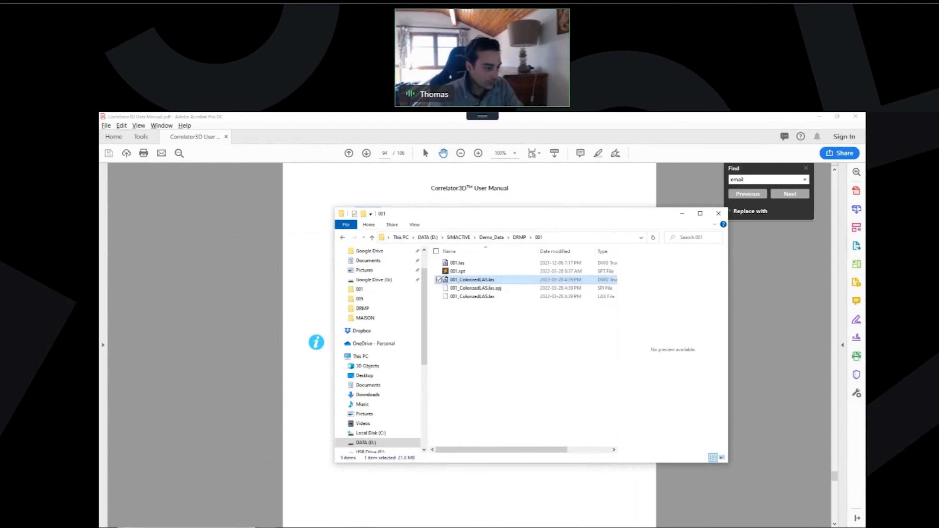
# Try to launch Correlator3D.
pyautogui.press('super')
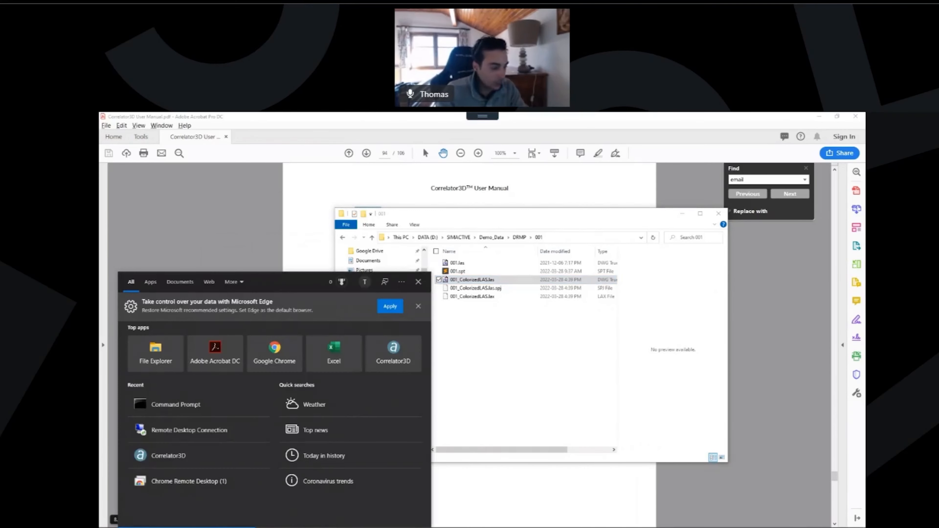
pyautogui.write('corre')
pyautogui.click(159, 326)
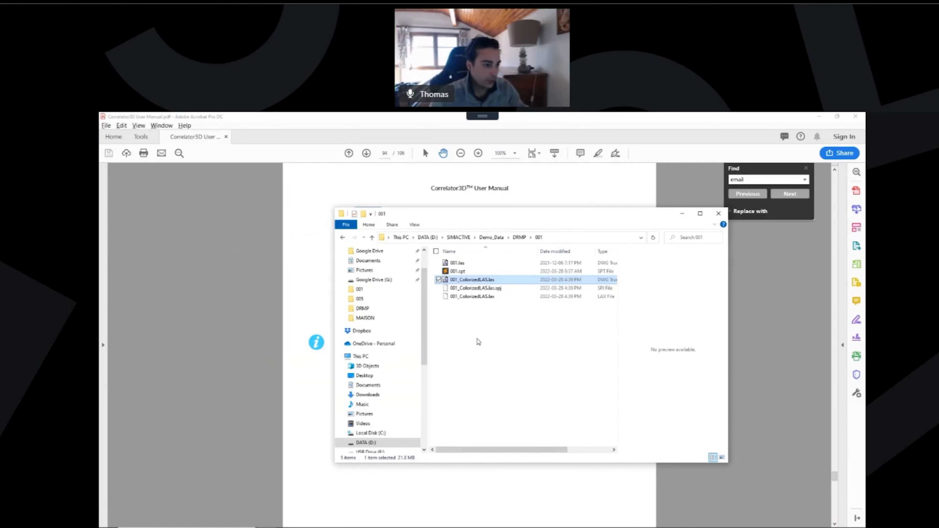
# Close the Find bar in the Correlator3D user manual and clear the highlighted word Email.
pyautogui.click(806, 170)
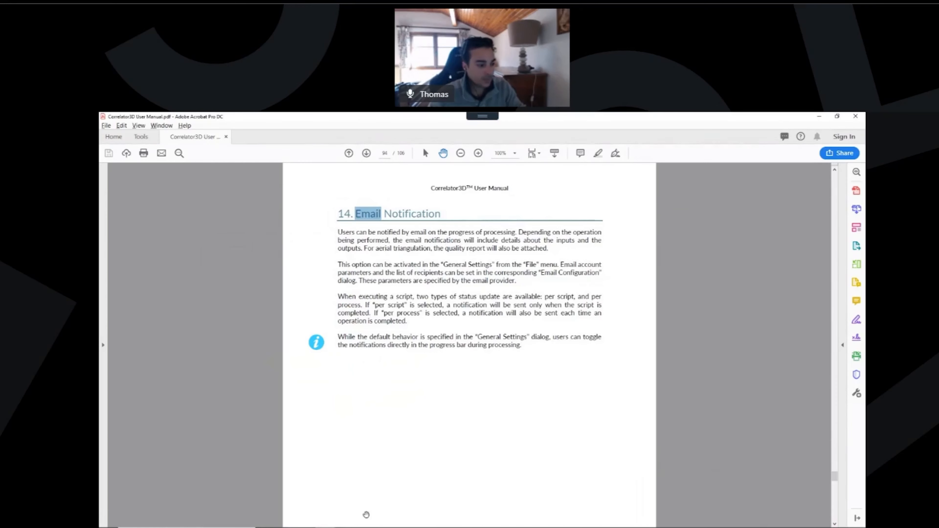
pyautogui.click(507, 434)
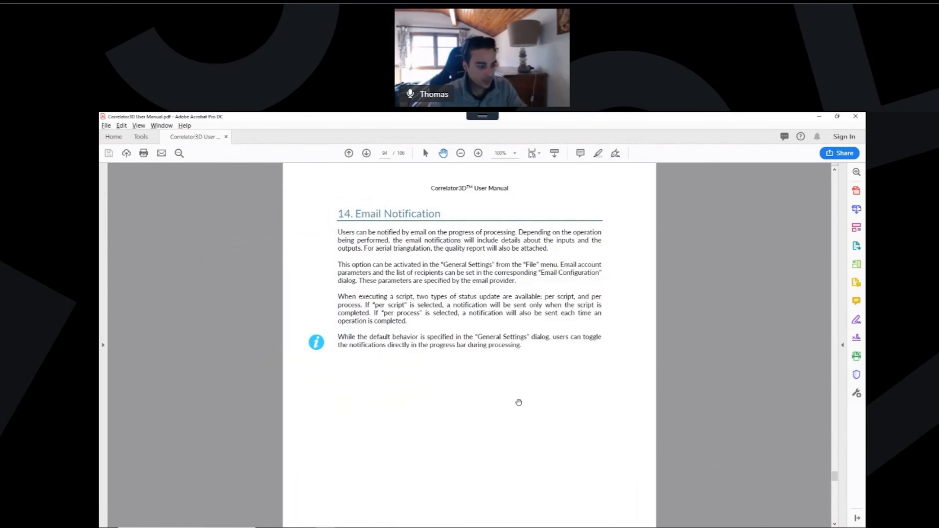
pyautogui.click(433, 324)
pyautogui.click(509, 363)
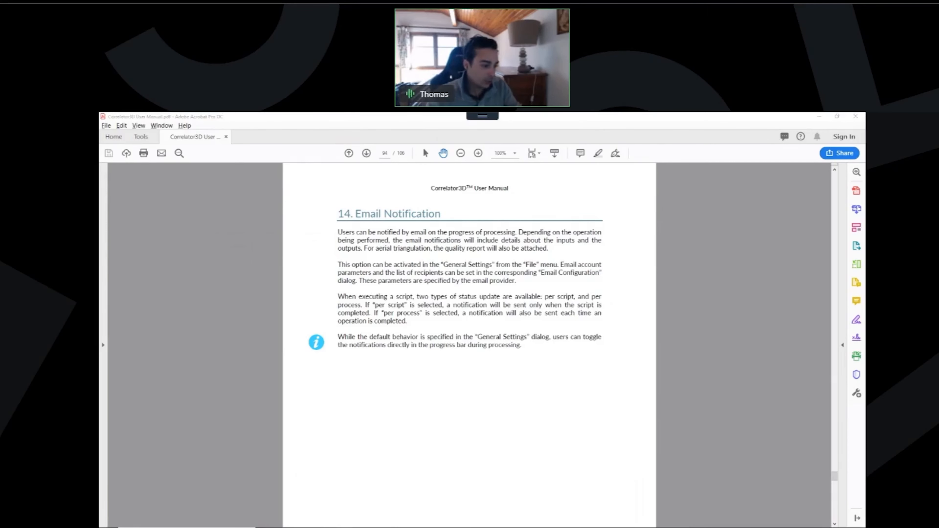
pyautogui.hotkey('alt', 'Tab')
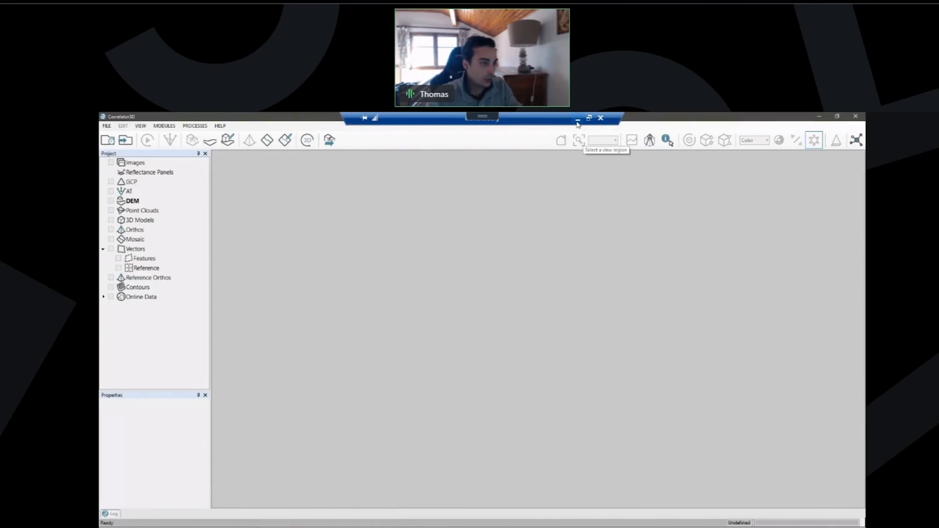
pyautogui.hotkey('alt', 'Tab')
# Launch a new Correlator3D session.
pyautogui.press('super')
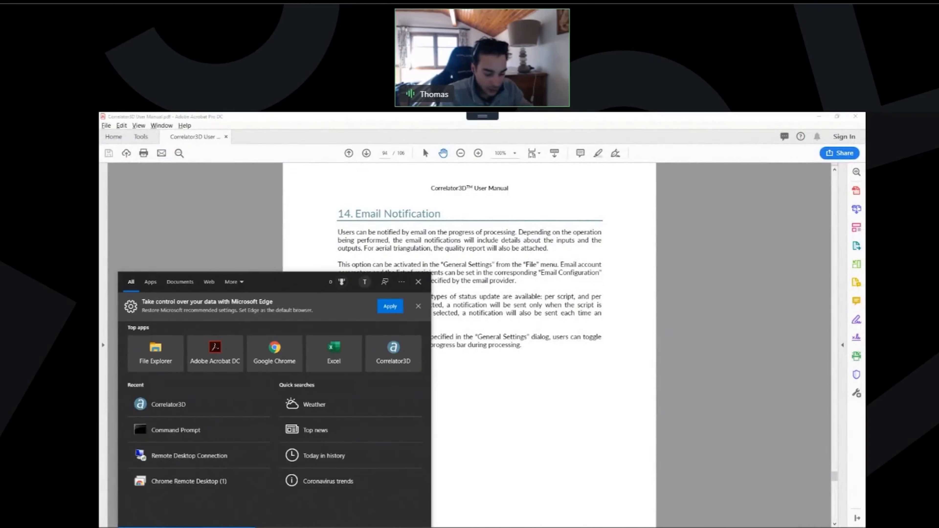
pyautogui.write('corre')
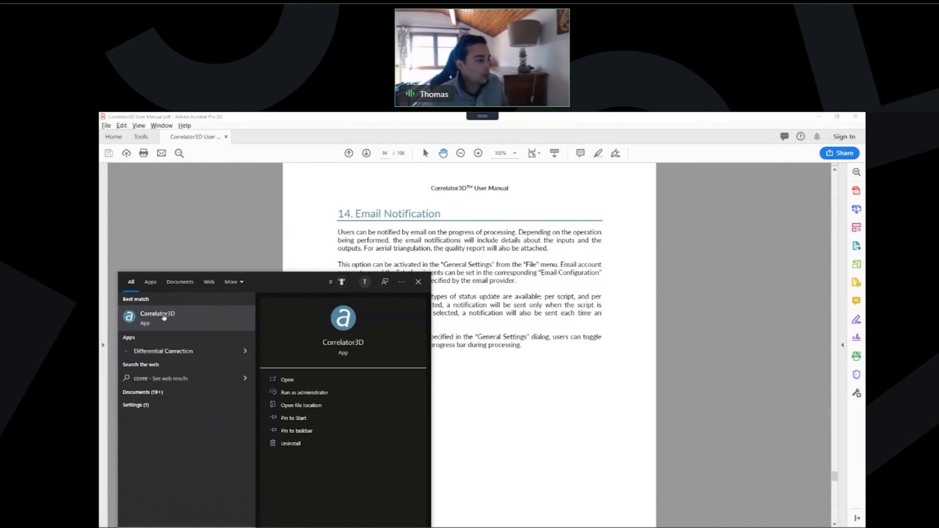
pyautogui.click(158, 318)
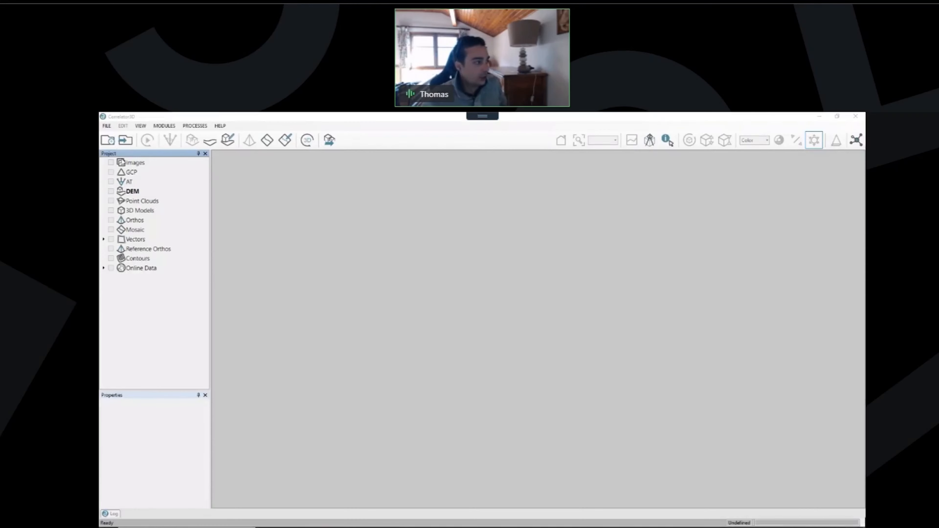
pyautogui.click(106, 125)
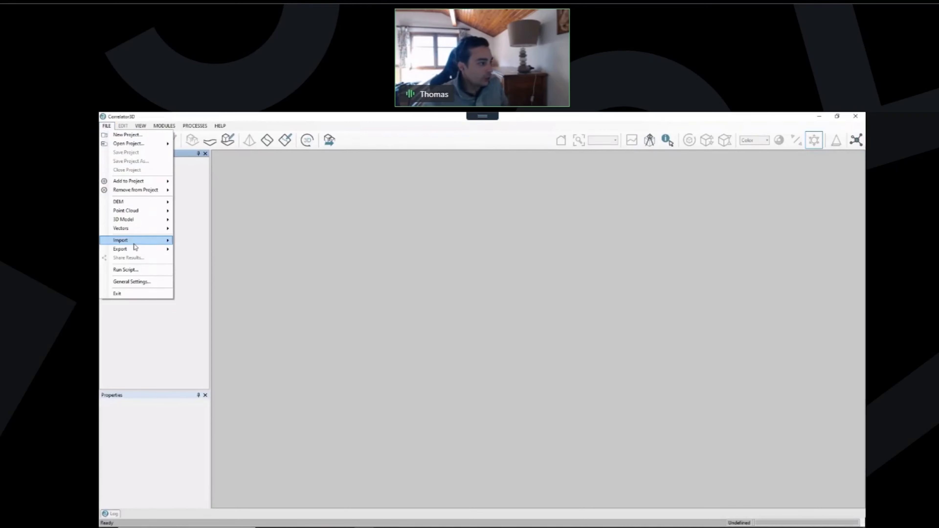
pyautogui.click(145, 376)
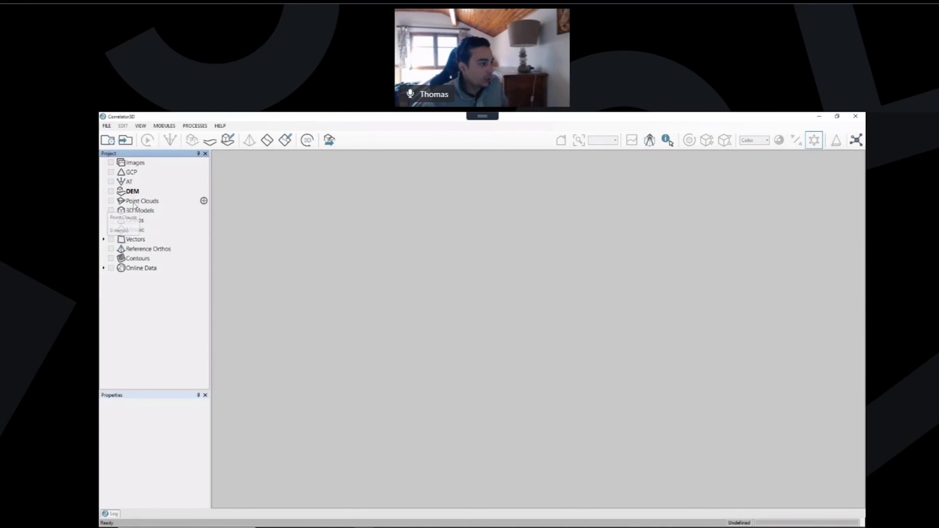
# Add the point cloud 001_ColorizedLAS.las from the DRMP 001 folder and inspect its colors.
pyautogui.click(134, 204)
pyautogui.click(204, 201)
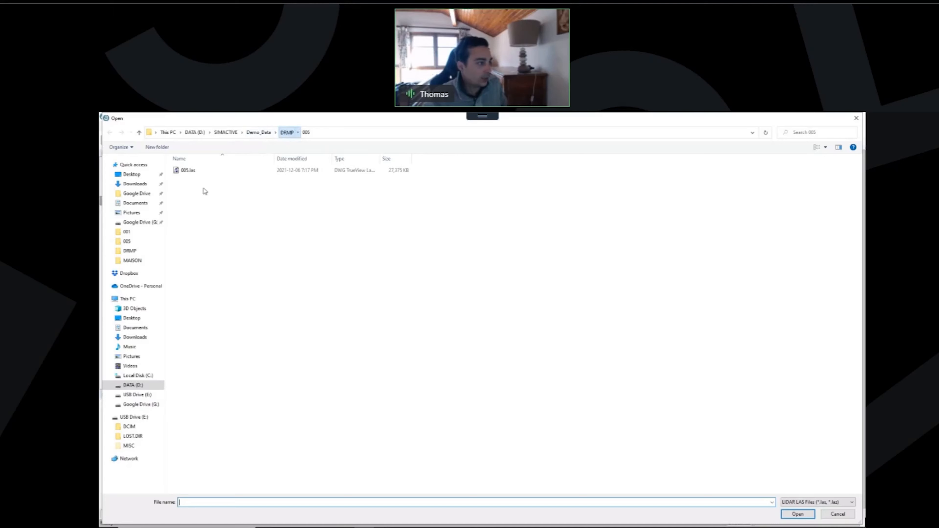
pyautogui.doubleClick(188, 170)
pyautogui.click(196, 179)
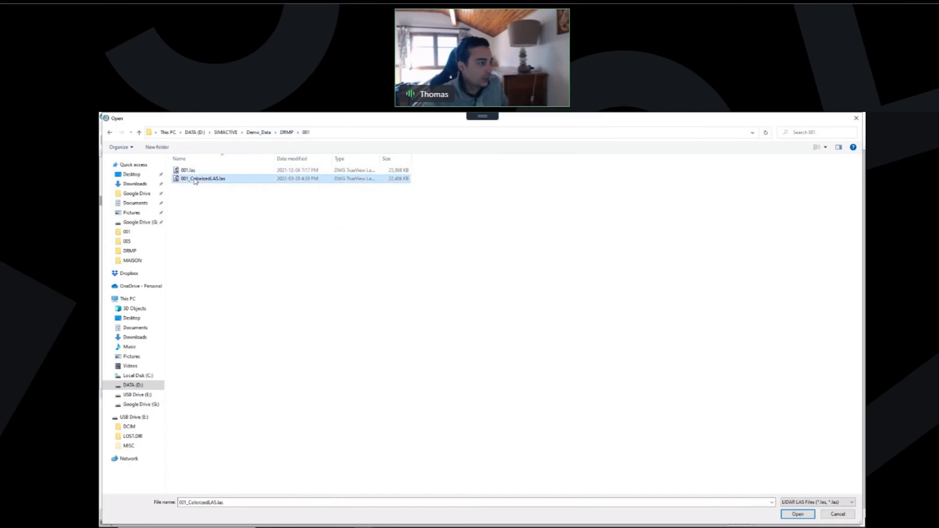
pyautogui.doubleClick(195, 179)
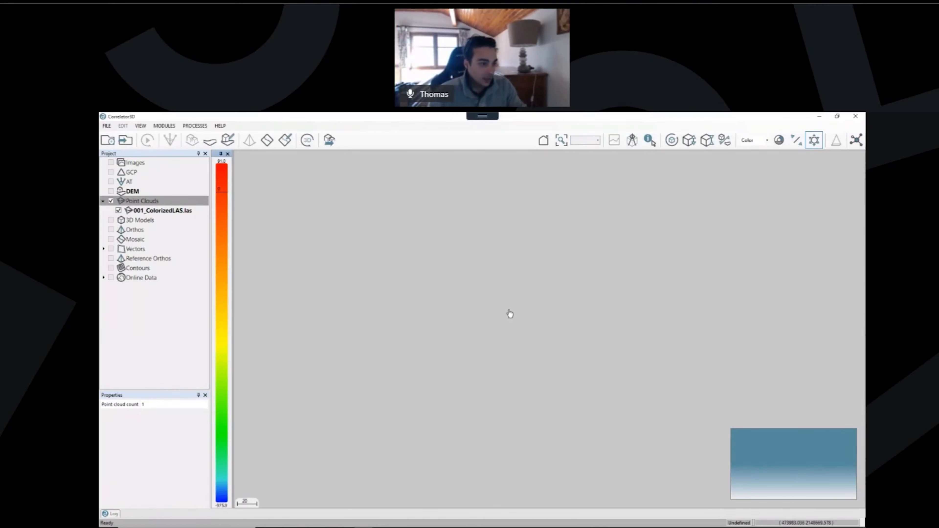
pyautogui.moveTo(706, 348); pyautogui.dragTo(532, 358)
pyautogui.scroll(4, 535, 354)
pyautogui.moveTo(734, 298); pyautogui.dragTo(587, 310)
pyautogui.scroll(3, 587, 310)
pyautogui.scroll(-2, 590, 315)
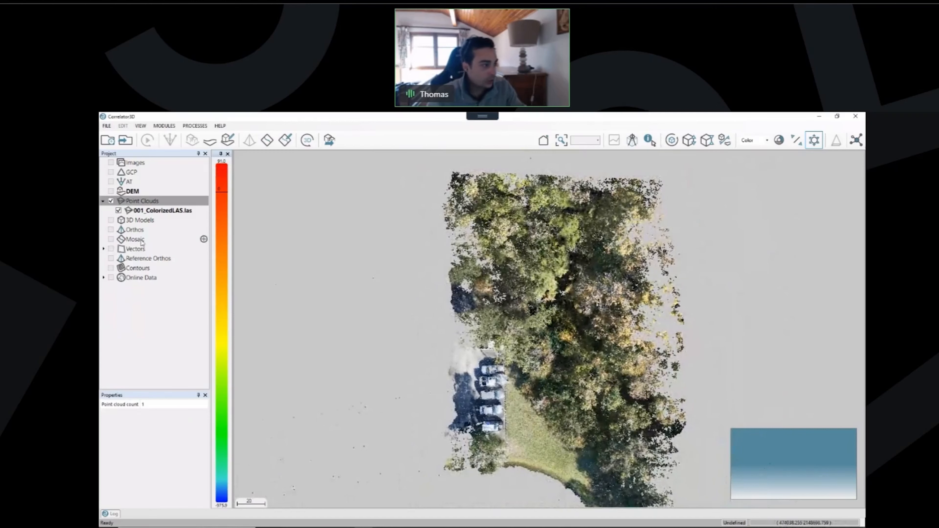
# Open the Mosaic folder from the DRMP directory as the project mosaic and load its images into the view.
pyautogui.click(203, 240)
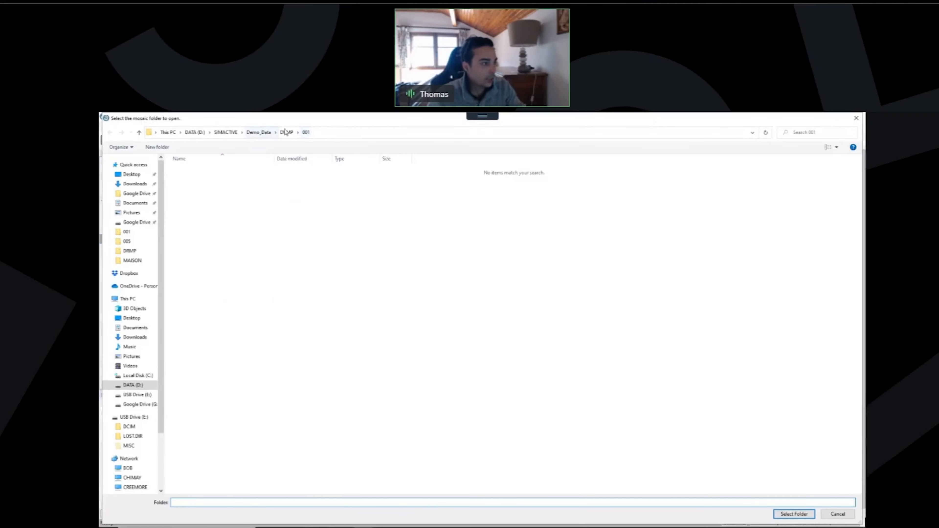
pyautogui.click(286, 132)
pyautogui.doubleClick(201, 218)
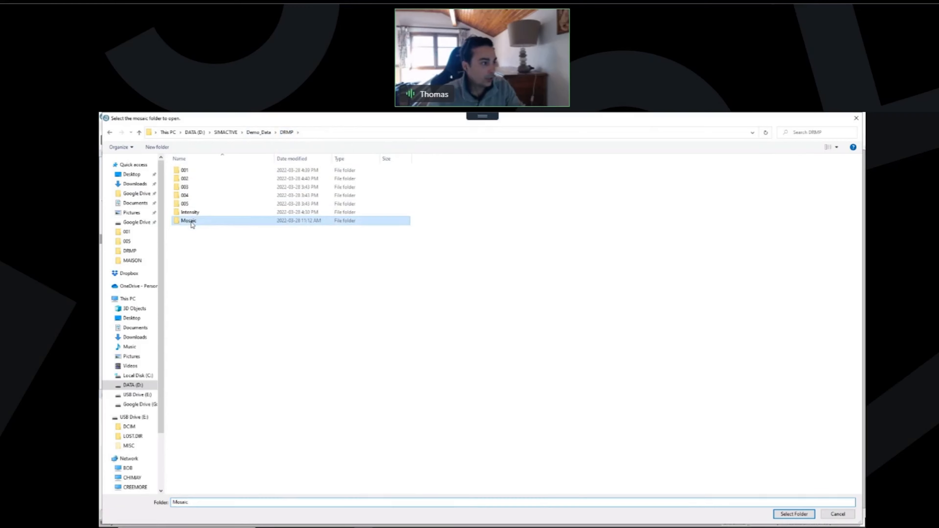
pyautogui.click(801, 515)
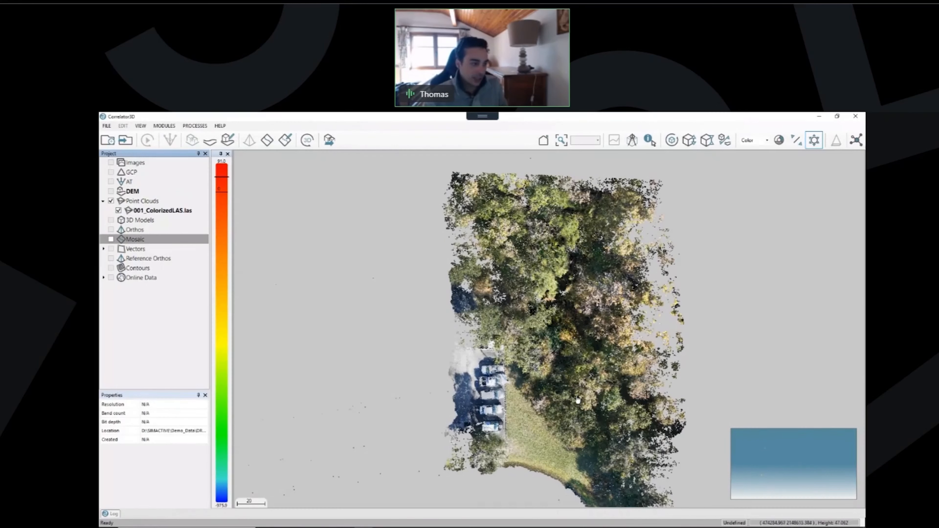
pyautogui.click(111, 239)
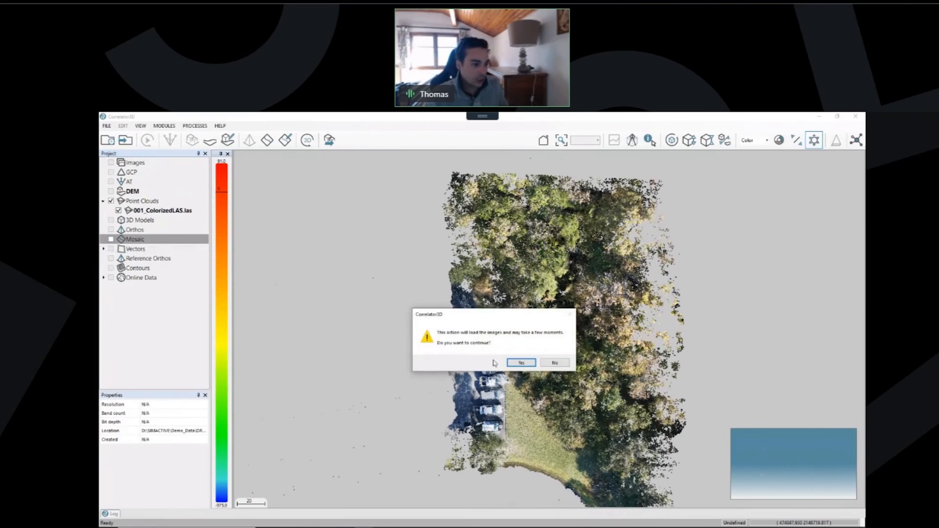
pyautogui.click(518, 363)
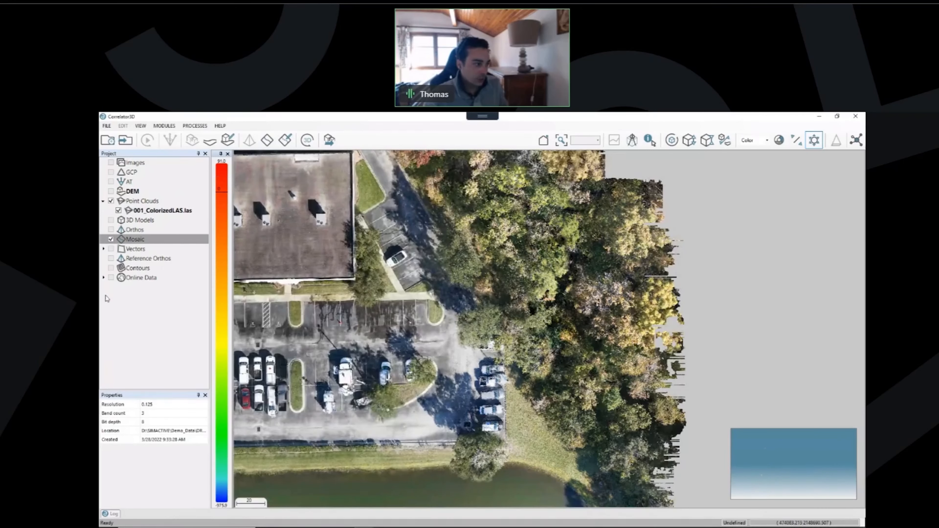
# Switch off the Mosaic layer while keeping 001_ColorizedLAS.las checked, and examine the whole mosaic area.
pyautogui.click(118, 210)
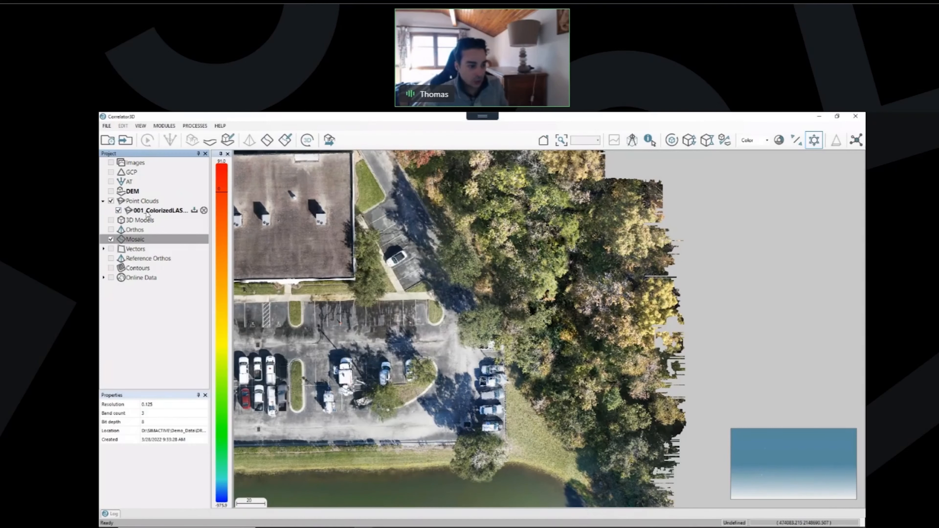
pyautogui.click(111, 239)
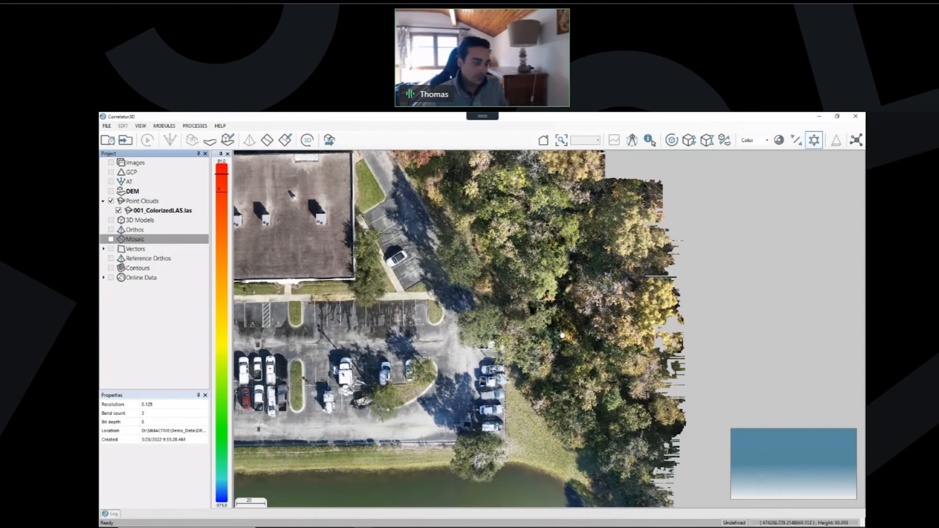
pyautogui.scroll(-1, 562, 335)
pyautogui.scroll(-1, 562, 335)
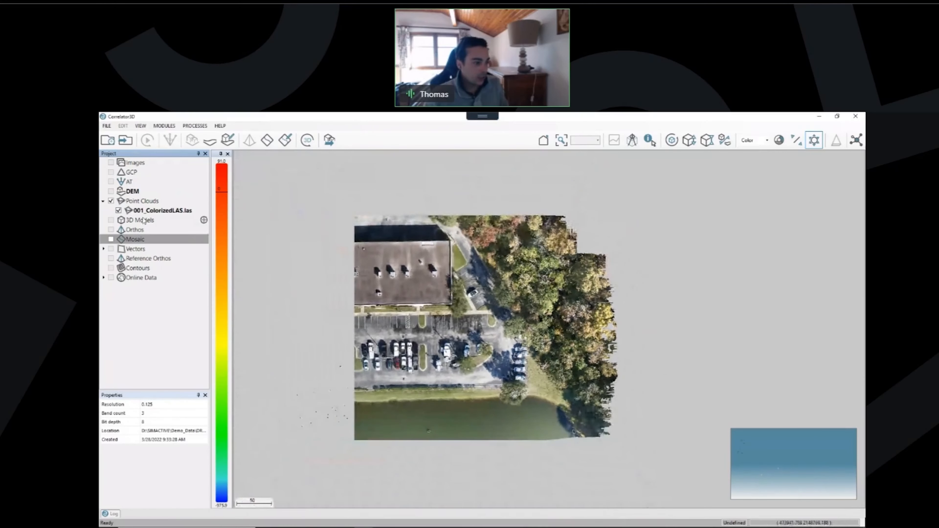
pyautogui.moveTo(487, 296); pyautogui.dragTo(457, 329)
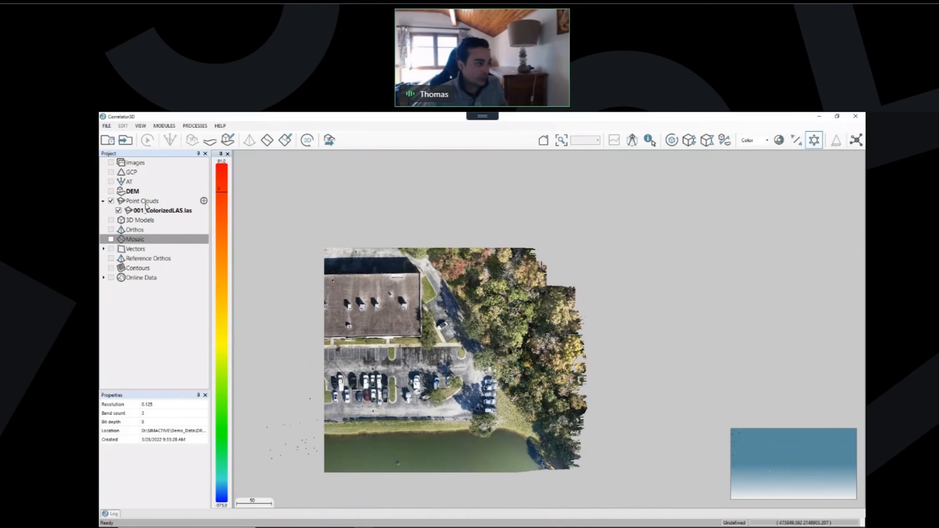
# Add the point cloud 002_ColorizedLAS.las from the DRMP 002 folder and inspect its colors against the mosaic.
pyautogui.click(203, 203)
pyautogui.click(203, 200)
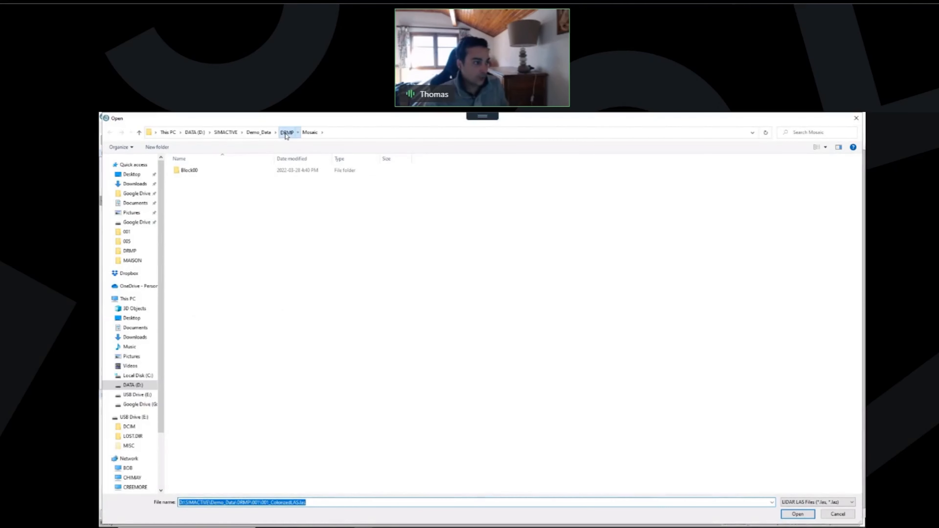
pyautogui.doubleClick(193, 180)
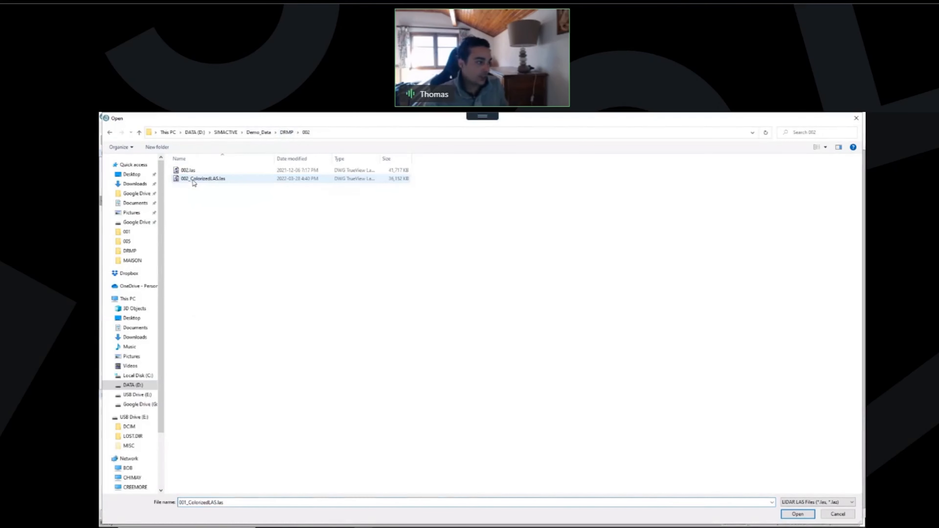
pyautogui.click(194, 181)
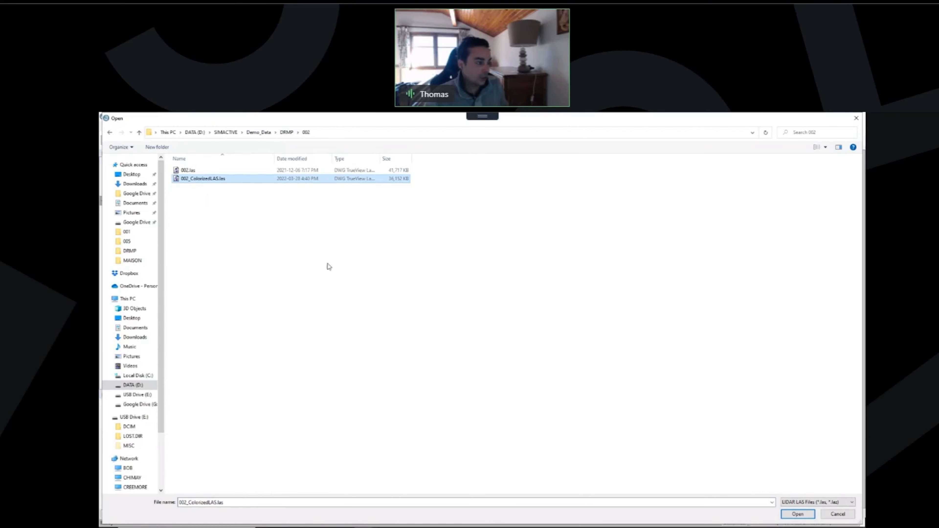
pyautogui.click(797, 514)
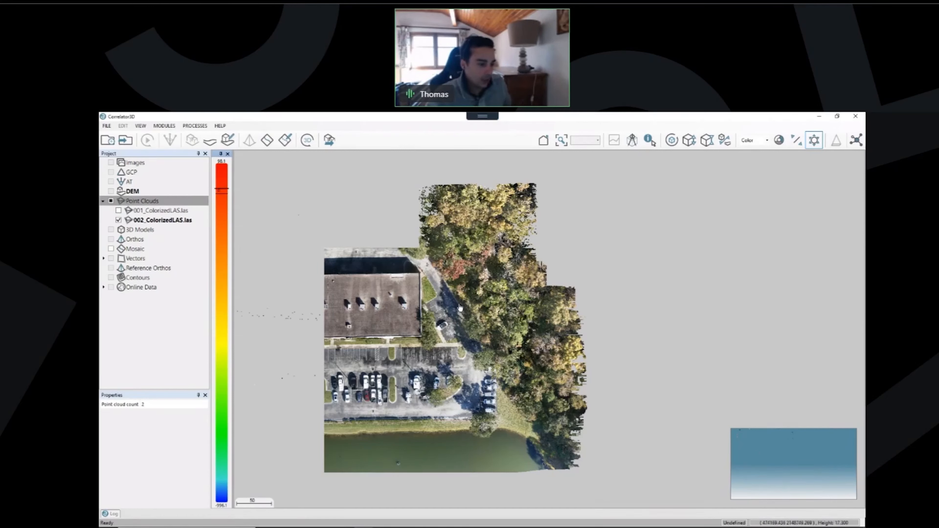
pyautogui.scroll(3, 493, 385)
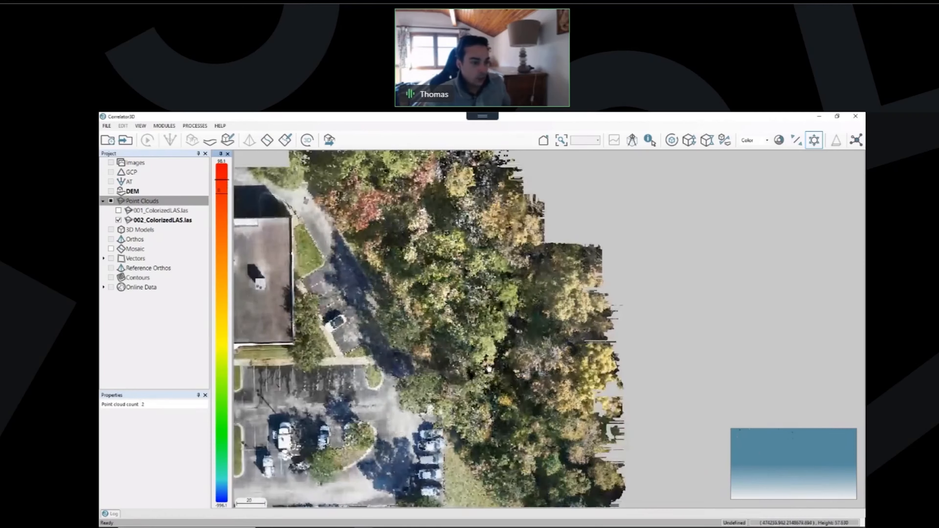
pyautogui.scroll(2, 461, 345)
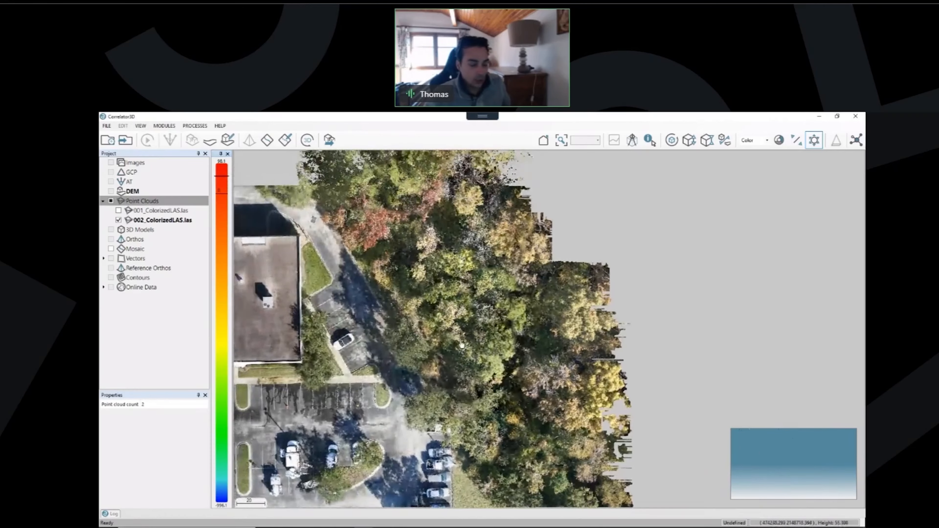
pyautogui.moveTo(462, 345); pyautogui.dragTo(458, 346)
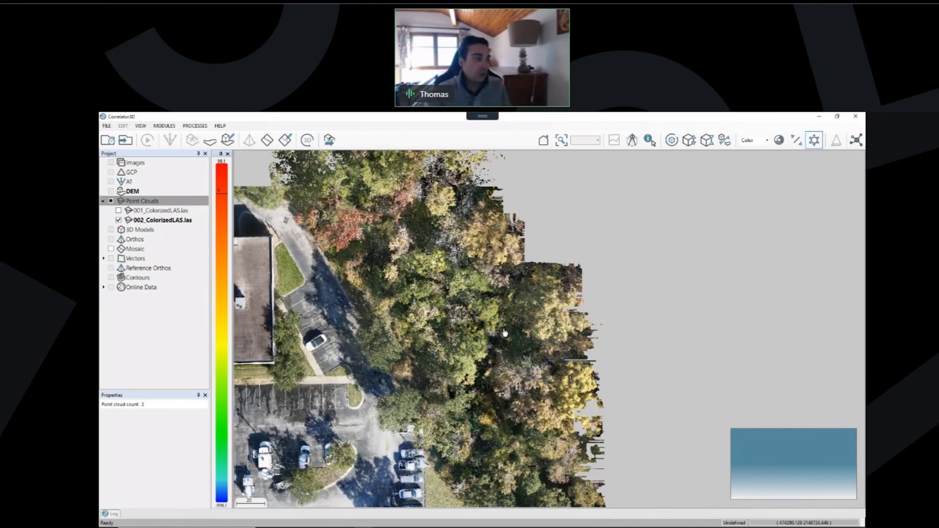
# Open the DEM Merging process to view its input and Fill Gaps options, and close it without merging.
pyautogui.click(195, 126)
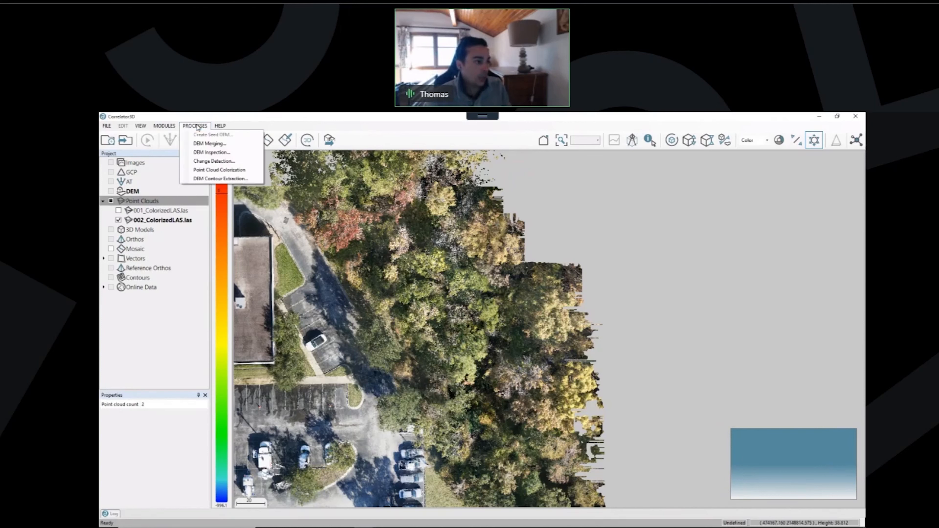
pyautogui.click(214, 148)
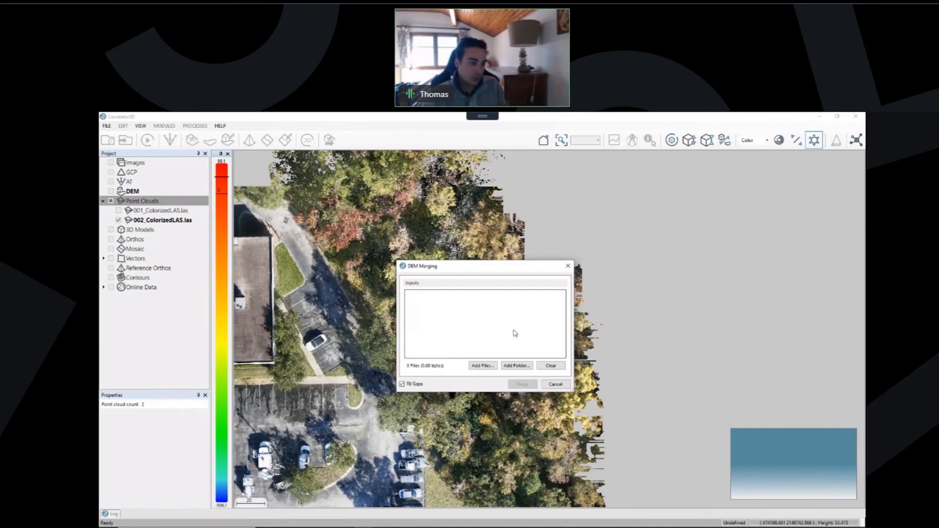
pyautogui.click(567, 269)
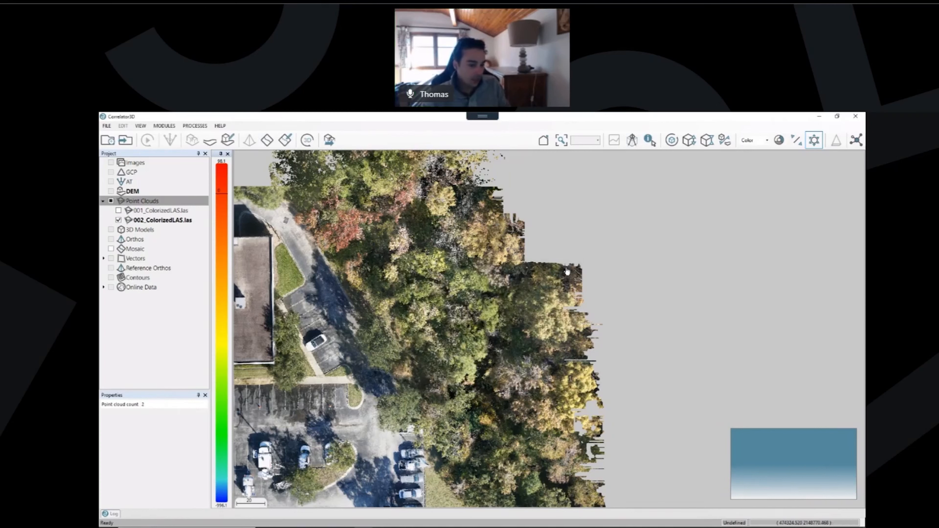
pyautogui.scroll(-1, 519, 276)
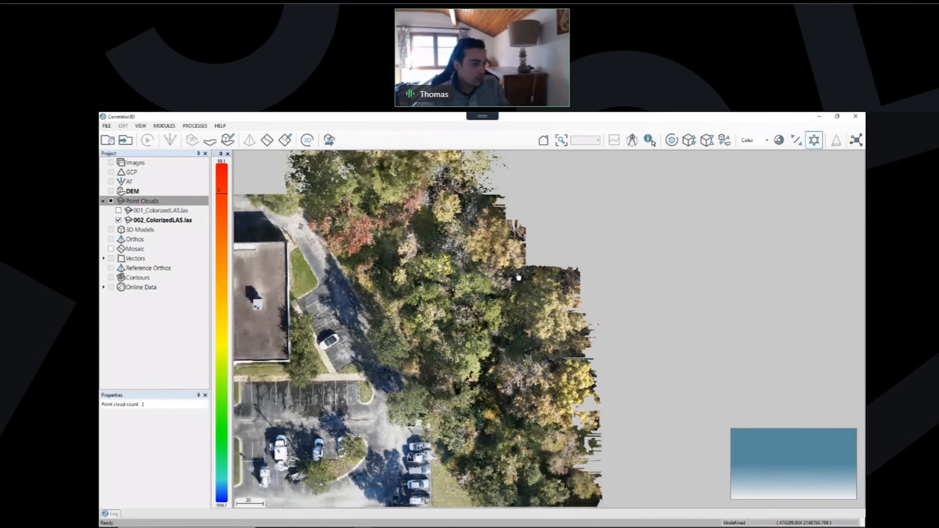
pyautogui.moveTo(518, 277); pyautogui.dragTo(541, 273)
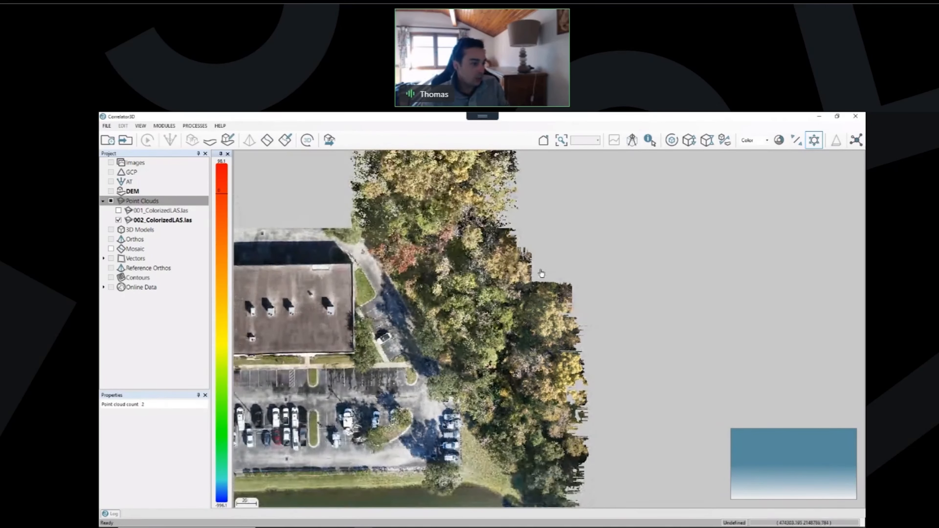